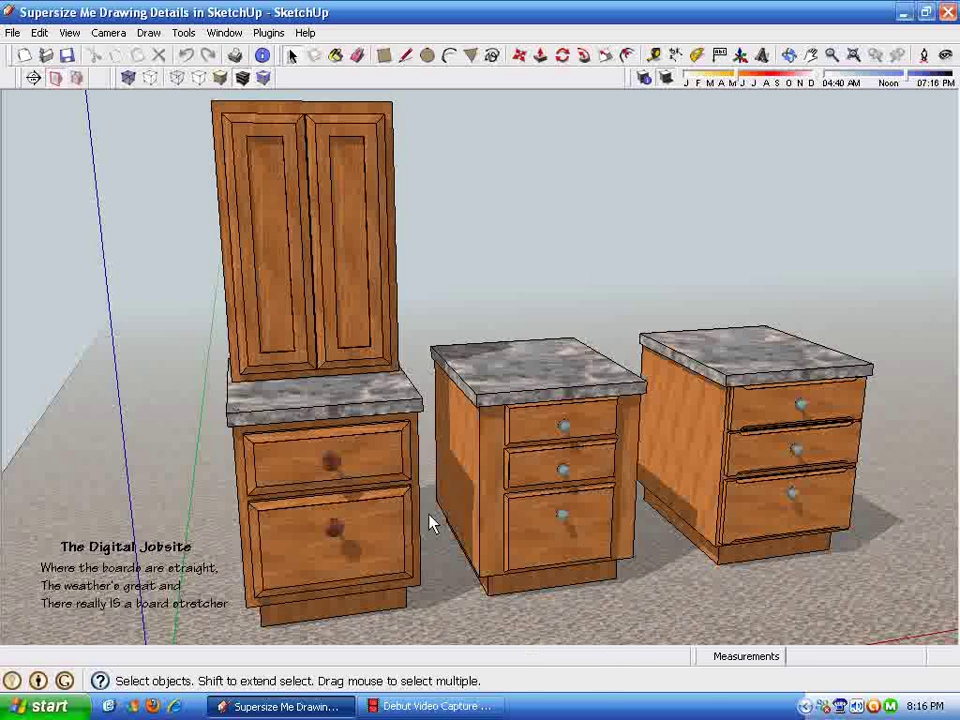
Turn off the model's fog display and its shadows
click(225, 33)
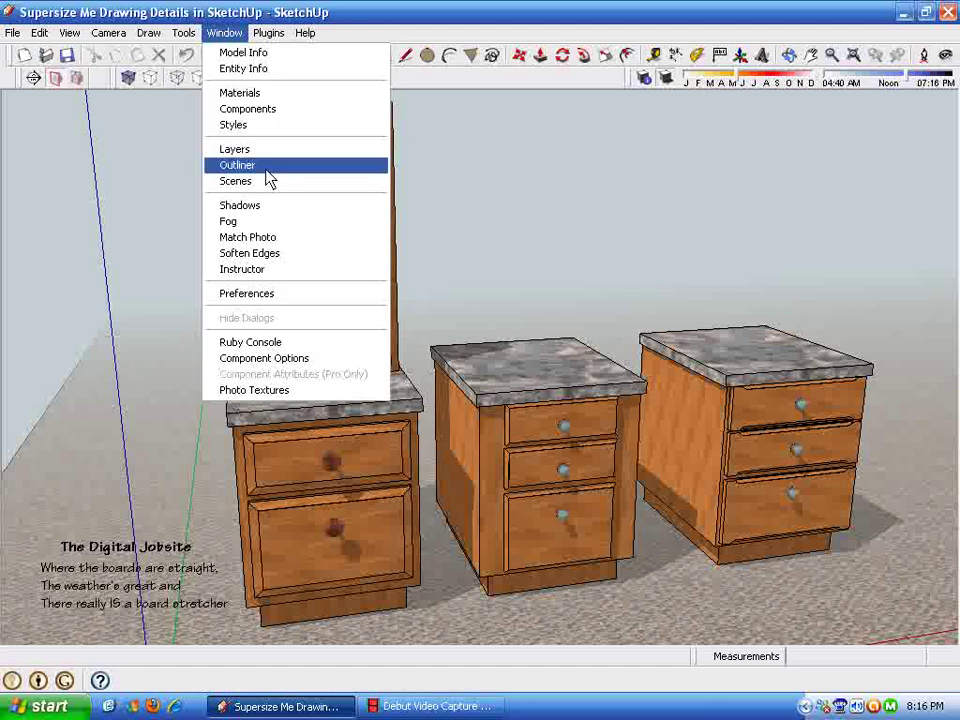
click(231, 222)
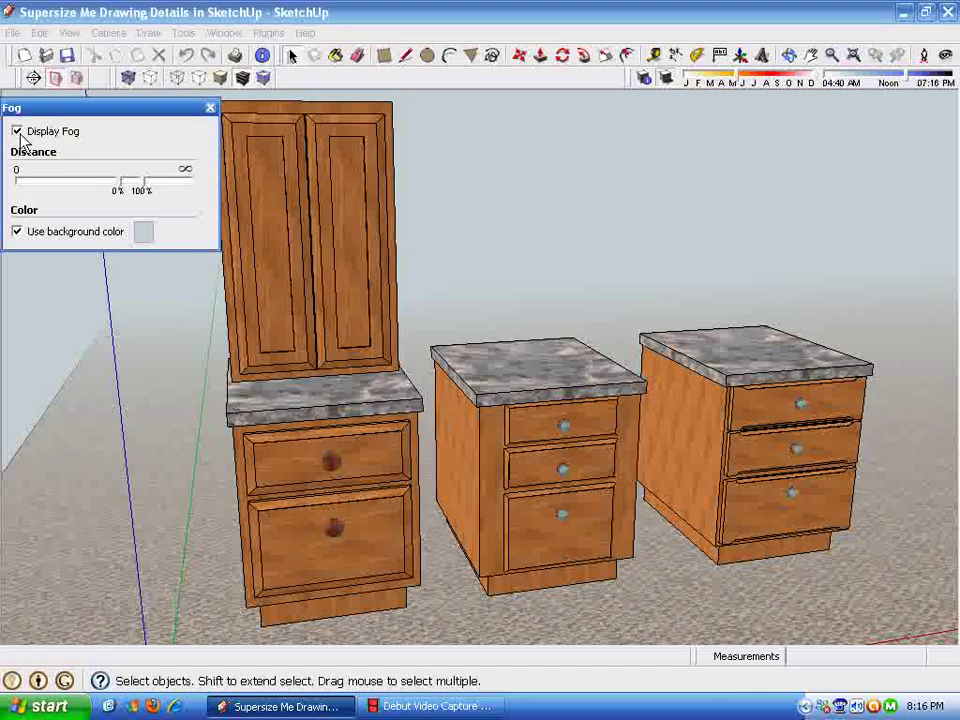
key(space)
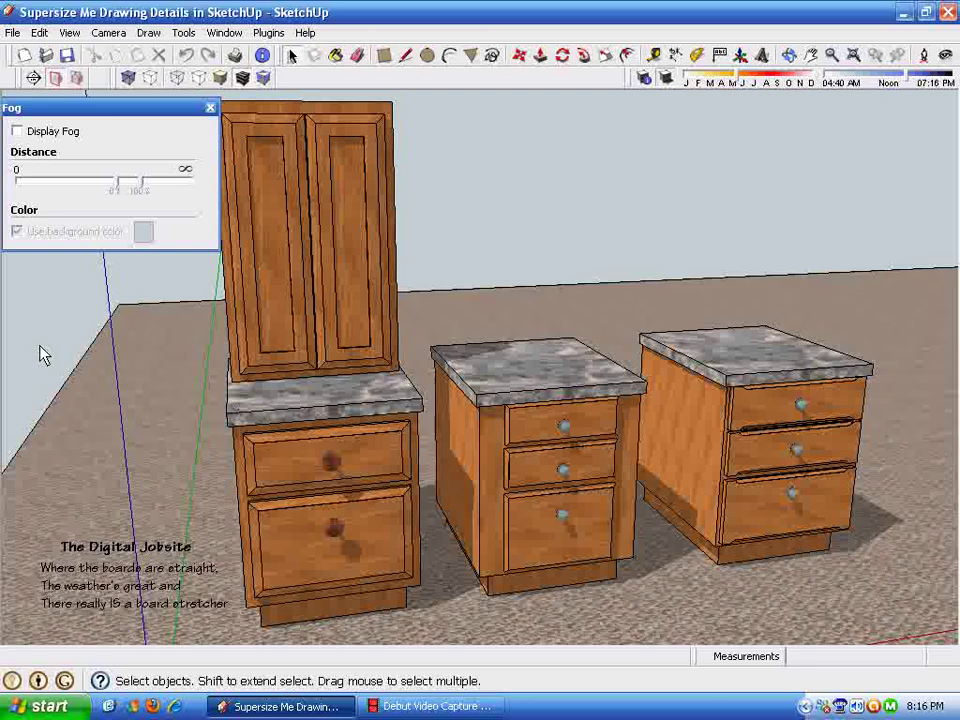
click(210, 107)
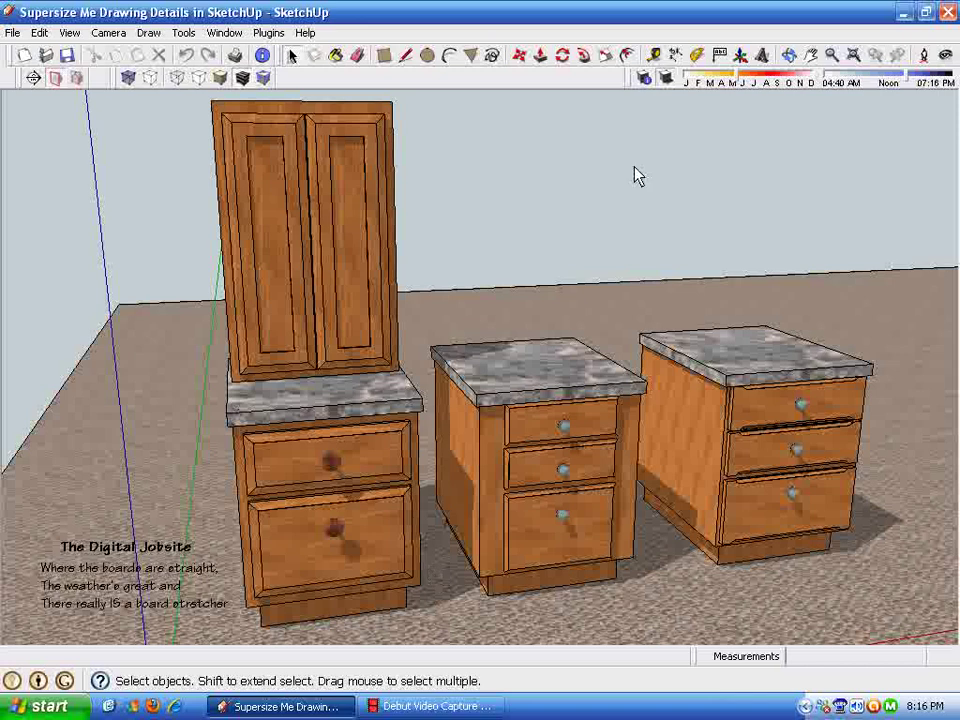
click(665, 78)
Examine the shape and detail of the drawer knobs on the cabinets from close up
middle_drag(635, 578, 275, 637)
scroll(275, 637, up, 10)
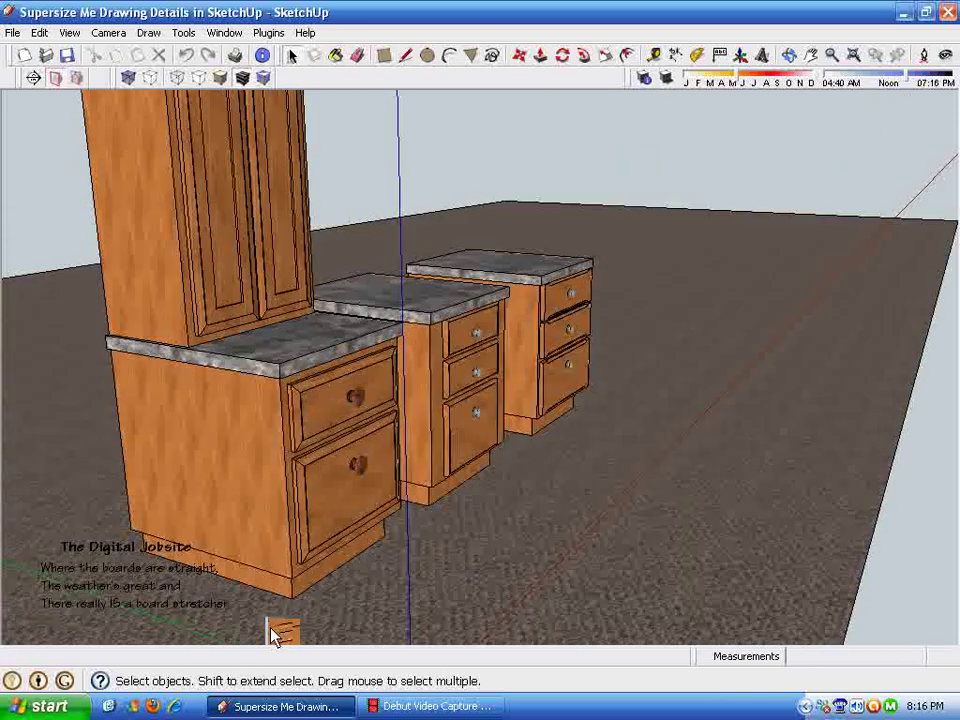
scroll(273, 636, up, 10)
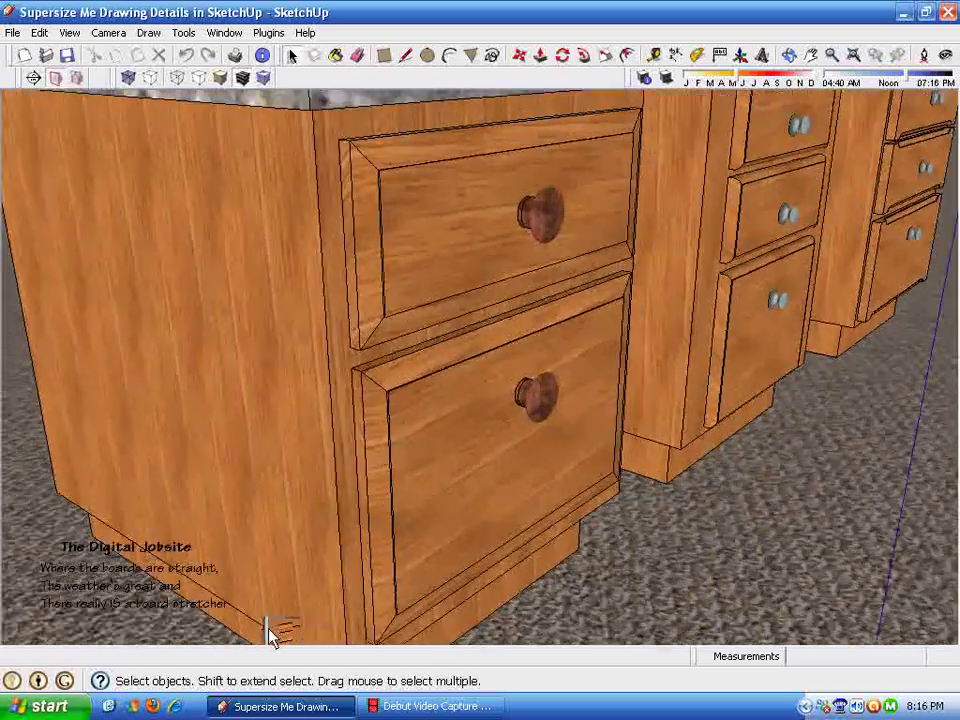
scroll(412, 494, up, 10)
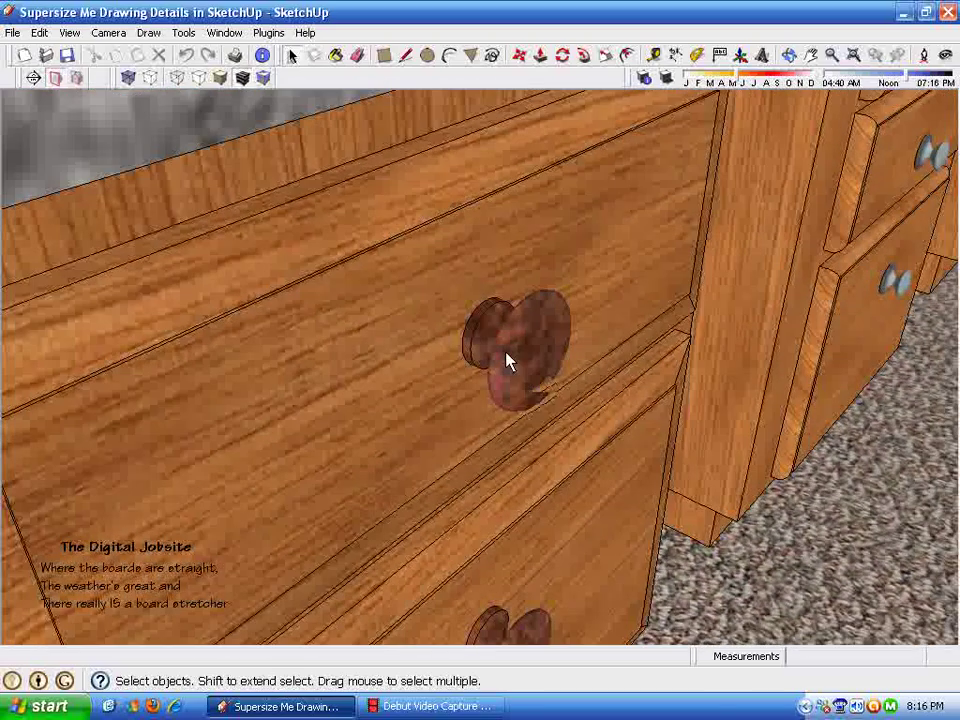
middle_drag(514, 362, 432, 276)
scroll(720, 349, down, 3)
scroll(795, 309, up, 8)
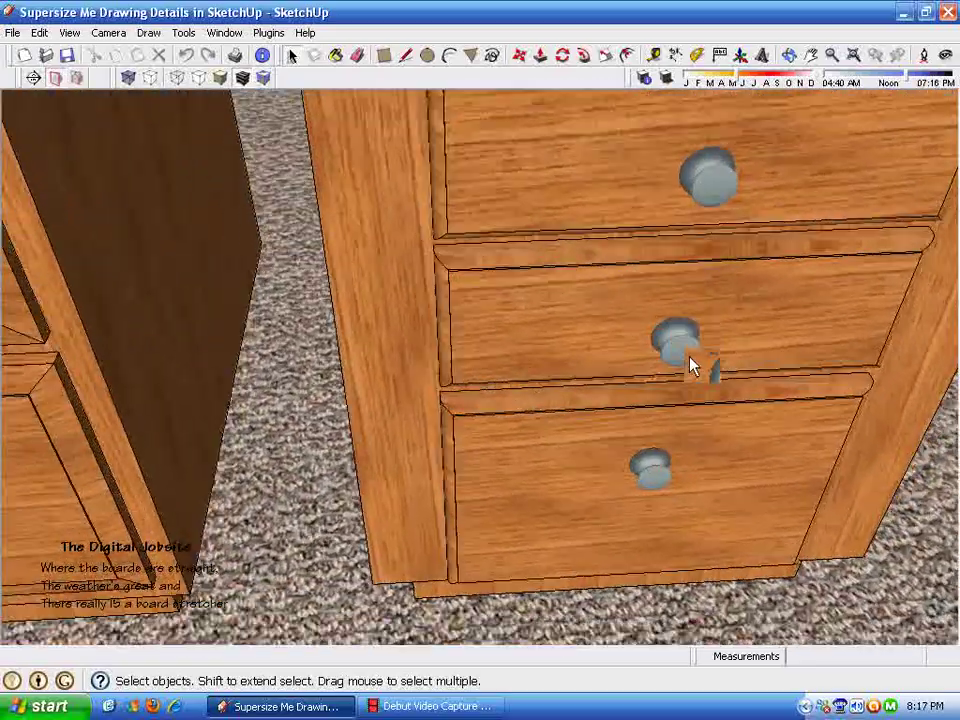
middle_drag(690, 365, 436, 497)
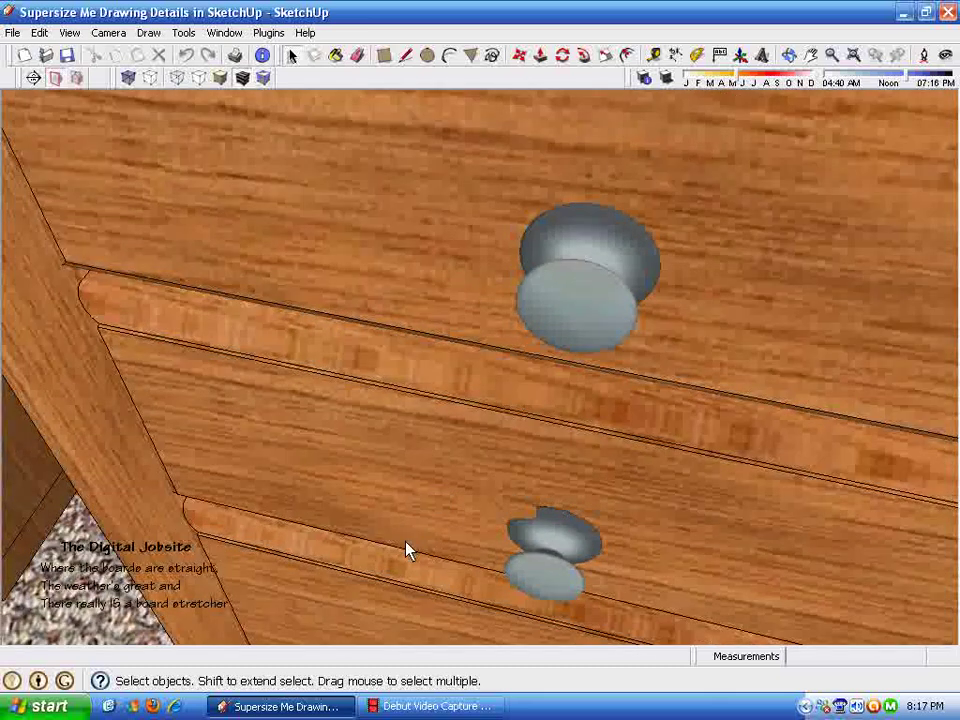
middle_drag(500, 598, 188, 604)
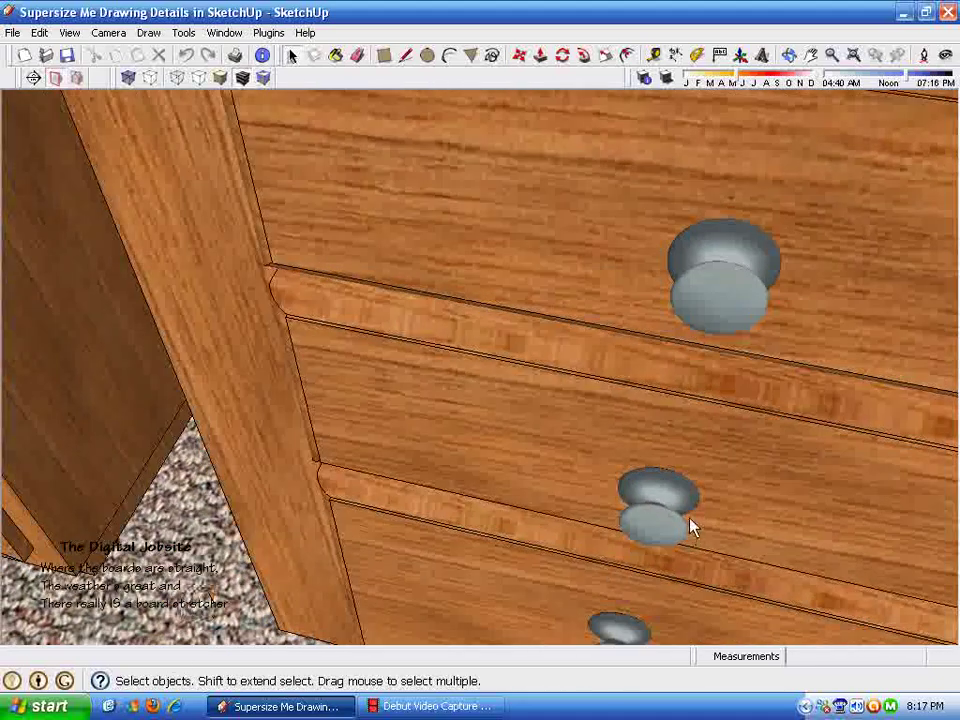
mouse_move(671, 538)
middle_down()
mouse_move(684, 534)
mouse_move(474, 560)
mouse_move(669, 528)
middle_up()
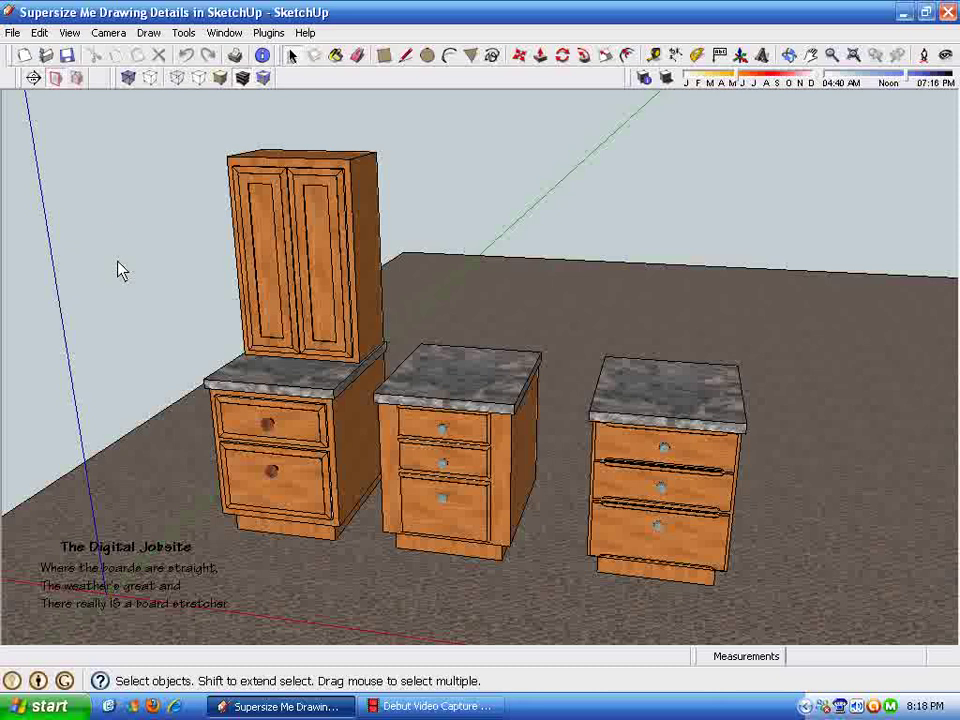
Start a new model without saving the current one and draw a 10" by 10" square on the ground plane
click(24, 57)
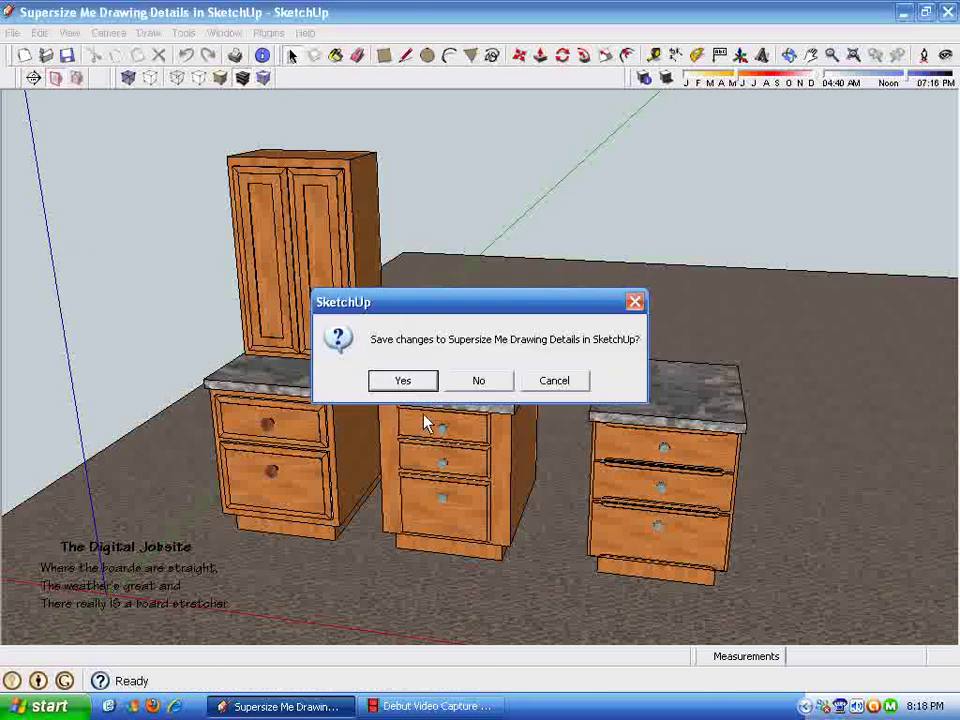
click(480, 386)
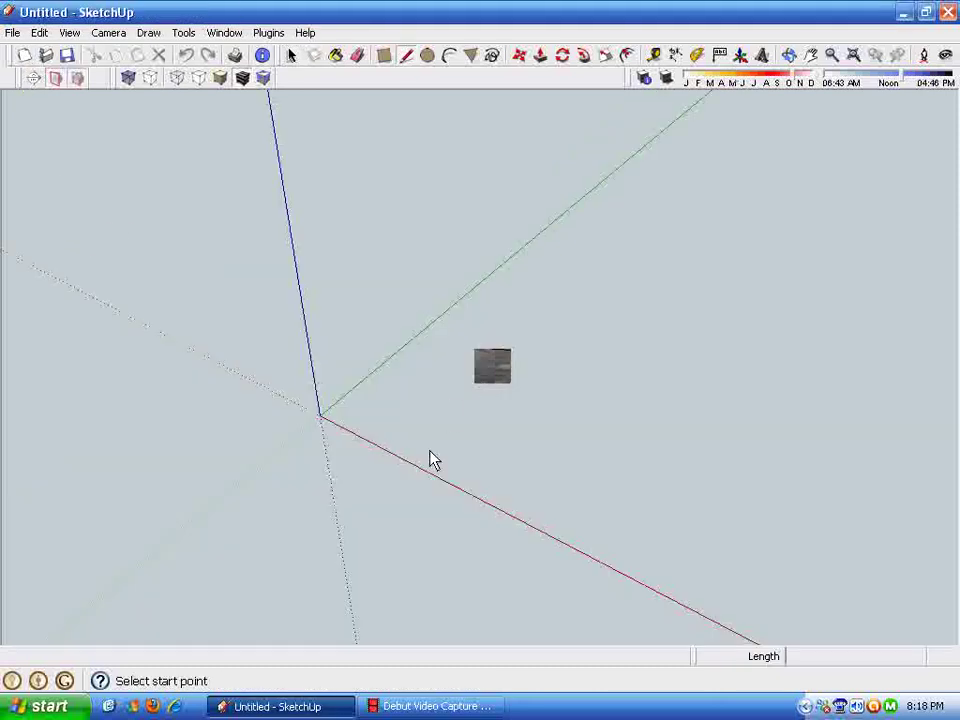
click(386, 57)
click(530, 470)
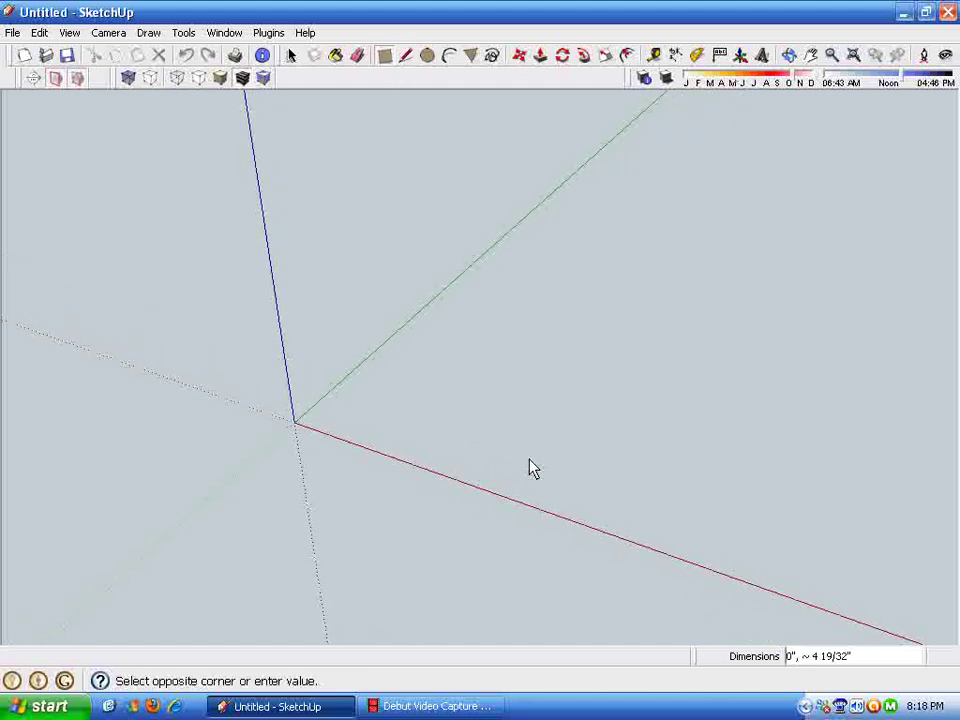
click(595, 466)
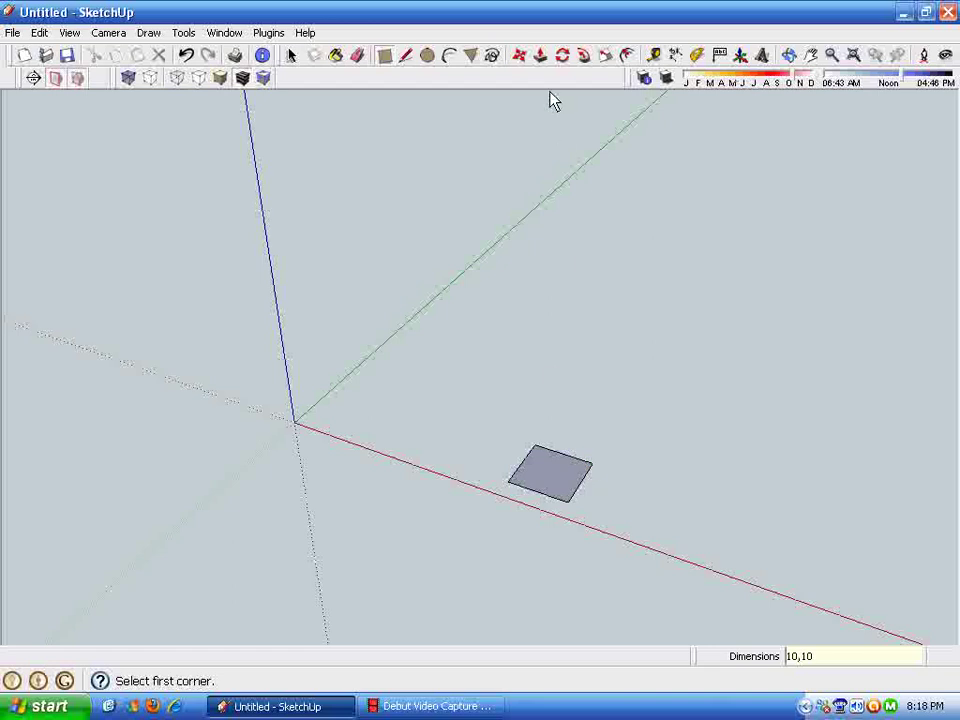
Push/Pull the square up 10" to form a cube
click(541, 57)
click(559, 482)
click(562, 432)
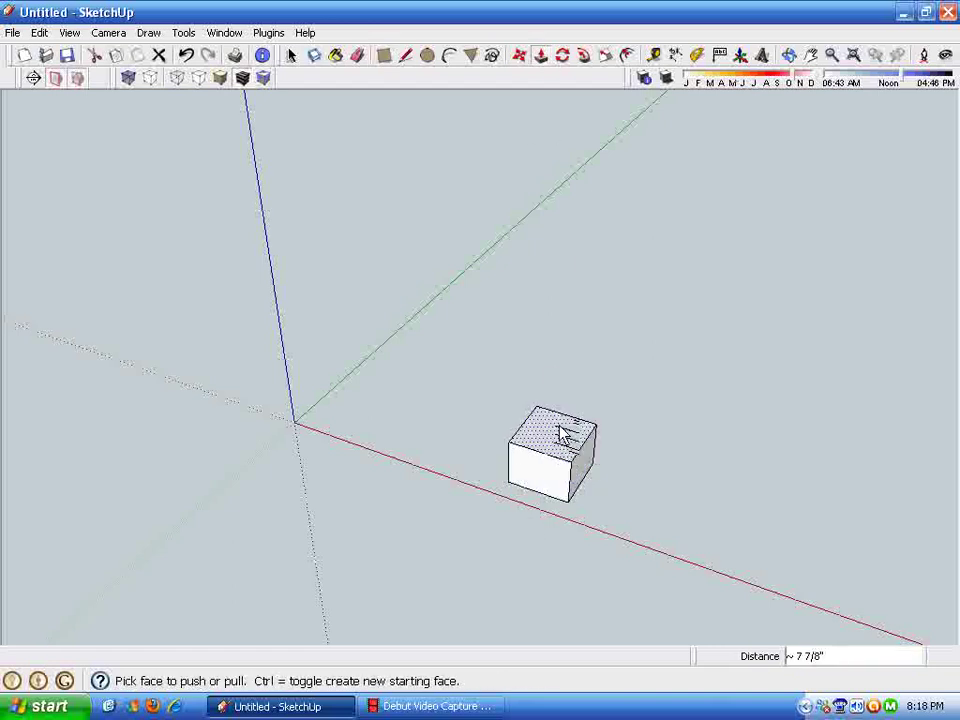
text(10)
key(Return)
middle_drag(562, 434, 567, 431)
key(space)
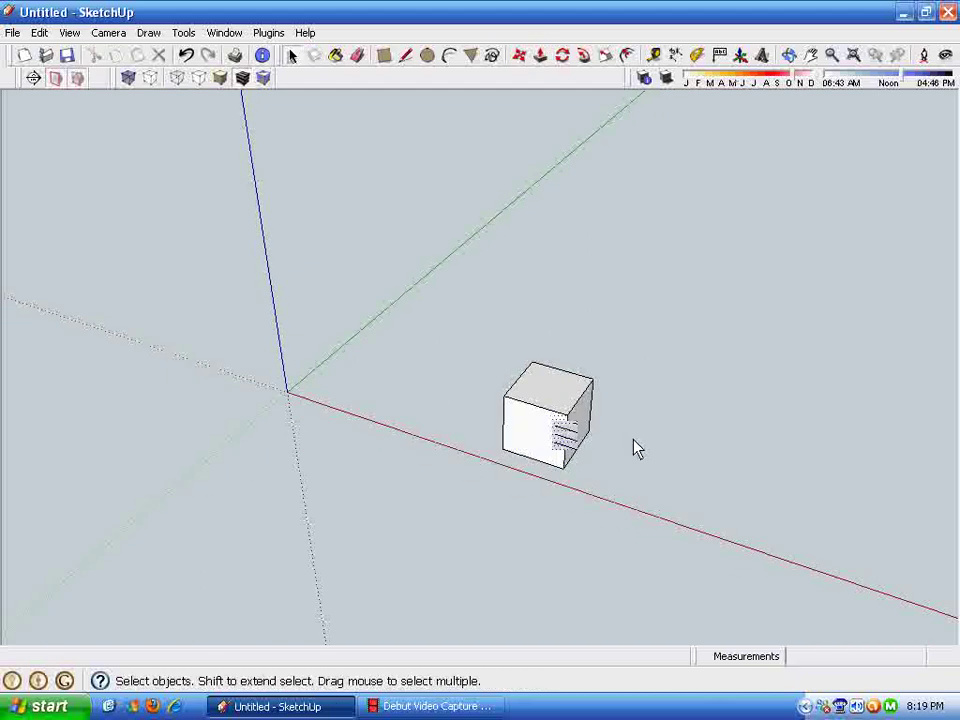
Select the whole cube, make it a group, and deselect it
scroll(598, 528, up, 3)
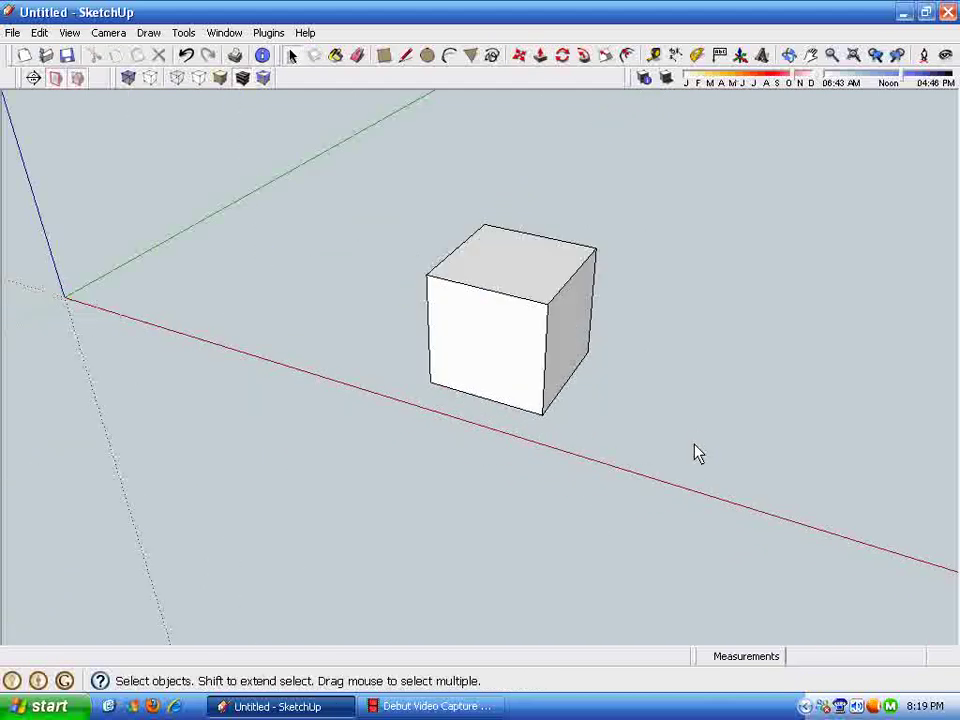
drag(333, 161, 633, 485)
right_click(529, 357)
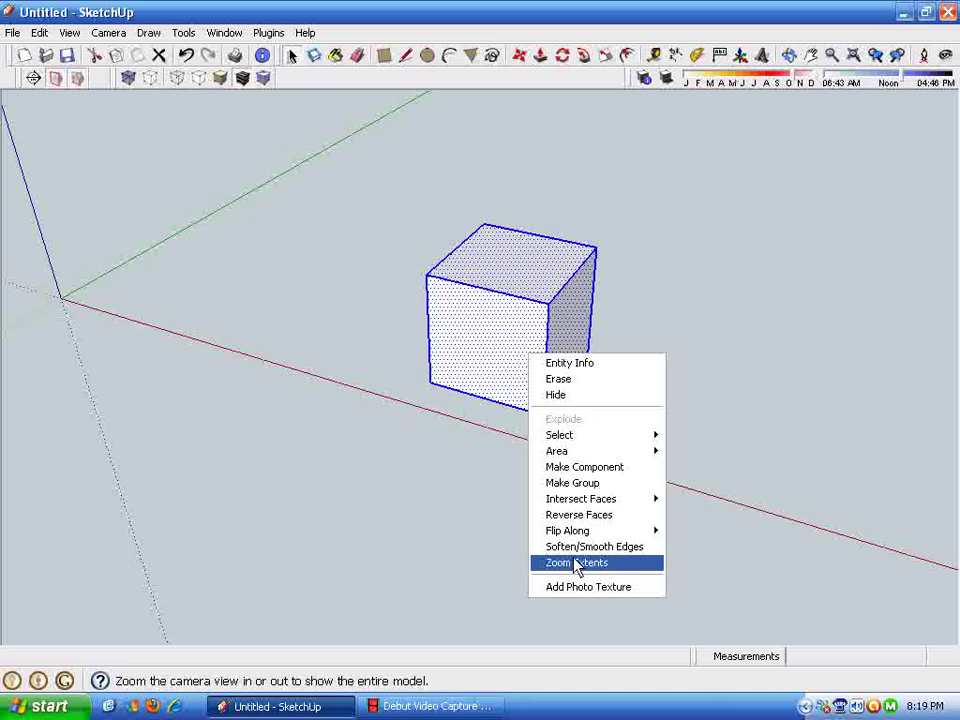
click(599, 484)
scroll(690, 290, up, 2)
click(541, 498)
Add two Tape Measure guides on the cube's top face, one 1" in from an edge and another 1" beyond it
scroll(568, 510, up, 4)
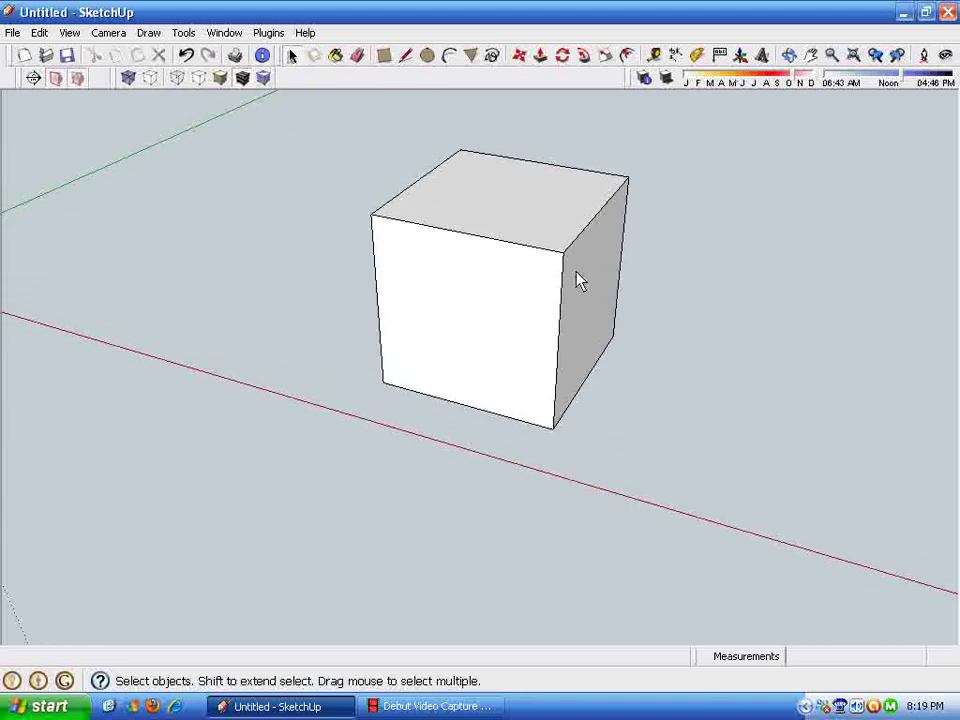
middle_drag(568, 305, 531, 79)
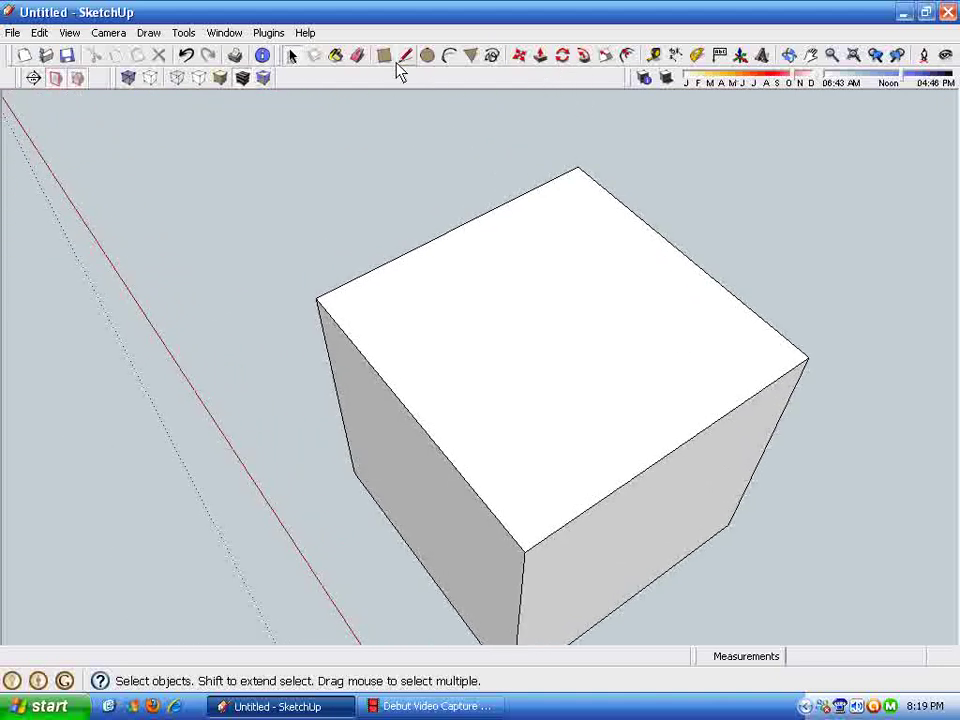
middle_drag(461, 92, 672, 62)
click(654, 55)
click(493, 470)
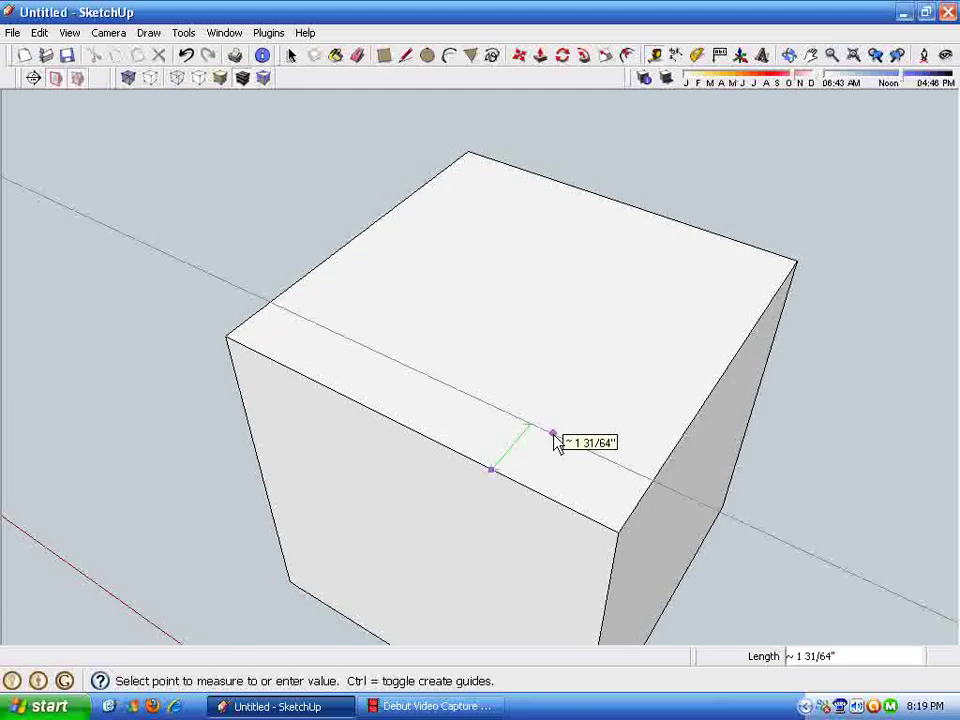
middle_drag(557, 443, 589, 508)
text(1)
key(Return)
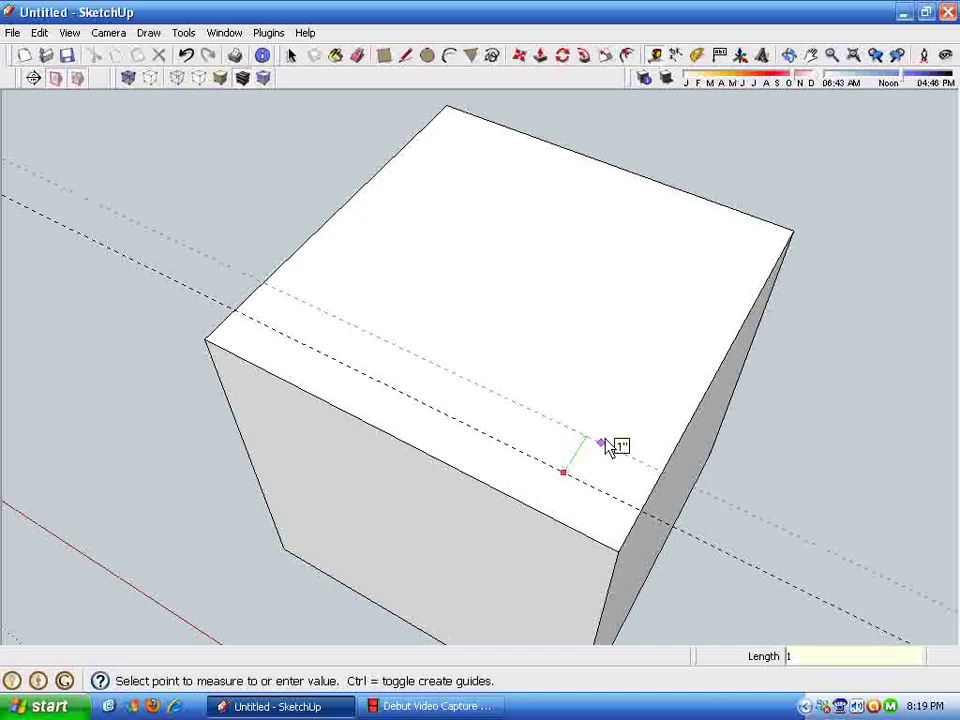
key(Return)
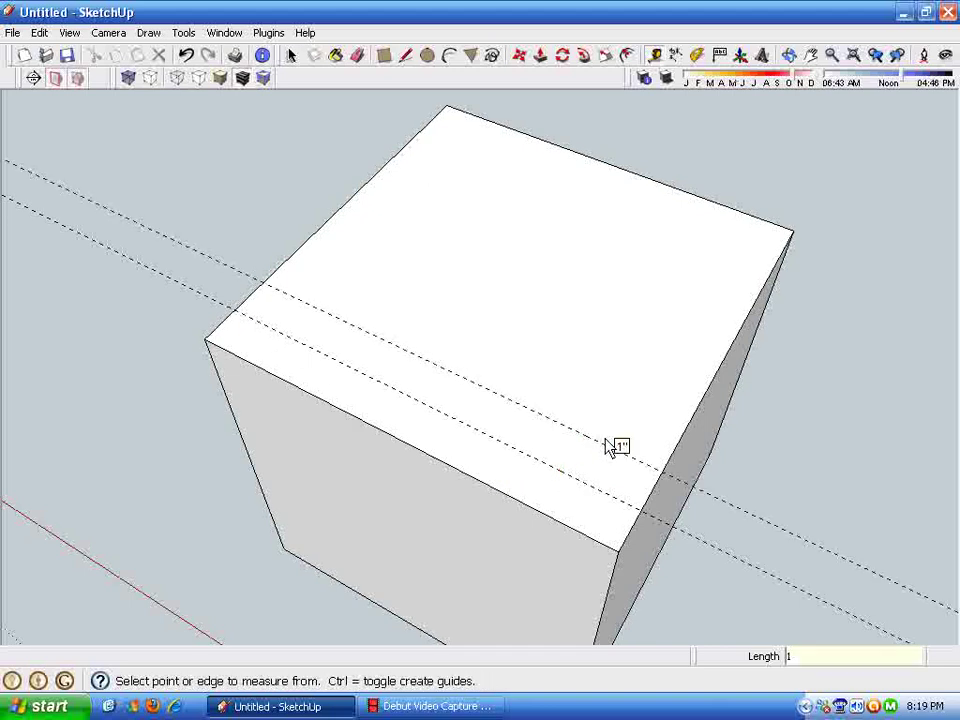
Add two guides parallel to the adjacent edge of the top face, crossing the first pair and spaced 7/8" apart
click(683, 435)
click(602, 394)
click(601, 385)
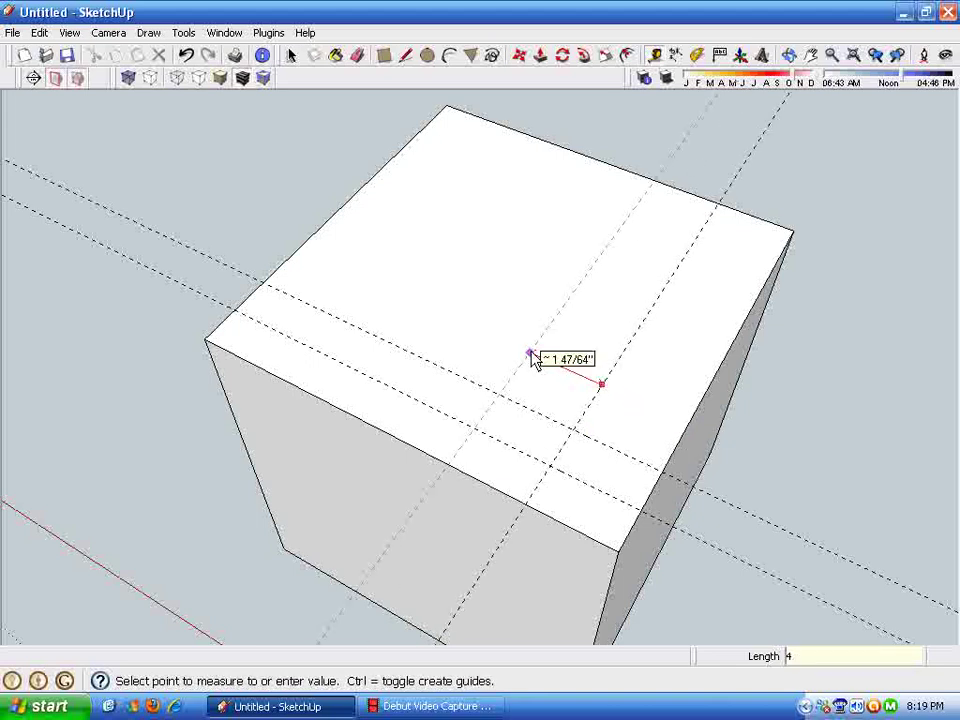
click(533, 360)
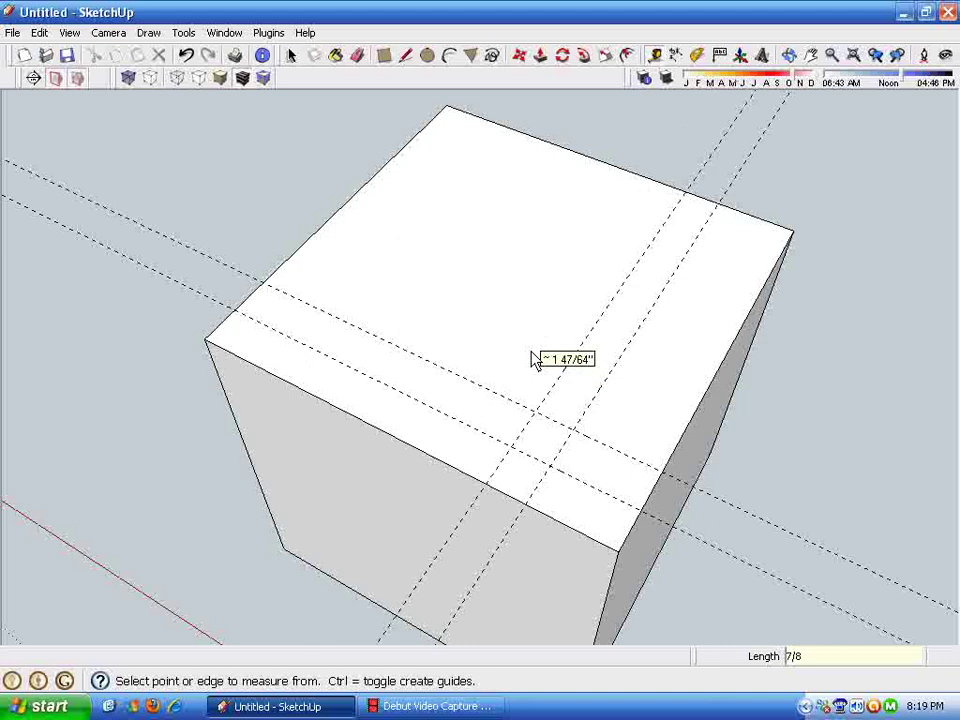
Try adding another guide 1.75" from the crossing guide nearest the edge
middle_drag(527, 347, 588, 388)
click(585, 379)
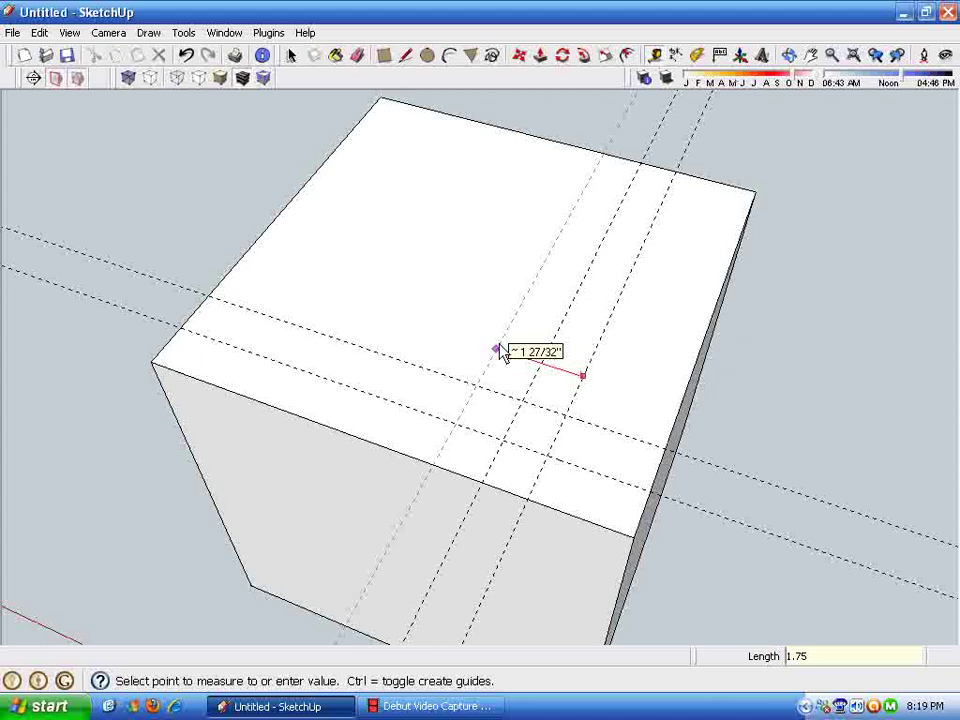
click(500, 350)
middle_drag(499, 349, 540, 388)
key(space)
Draw a shallow outward-bulging arc about 49/64" long from a corner of the guide rectangle toward the opposite guide
middle_drag(580, 458, 467, 109)
click(452, 56)
scroll(575, 460, up, 5)
scroll(607, 297, down, 1)
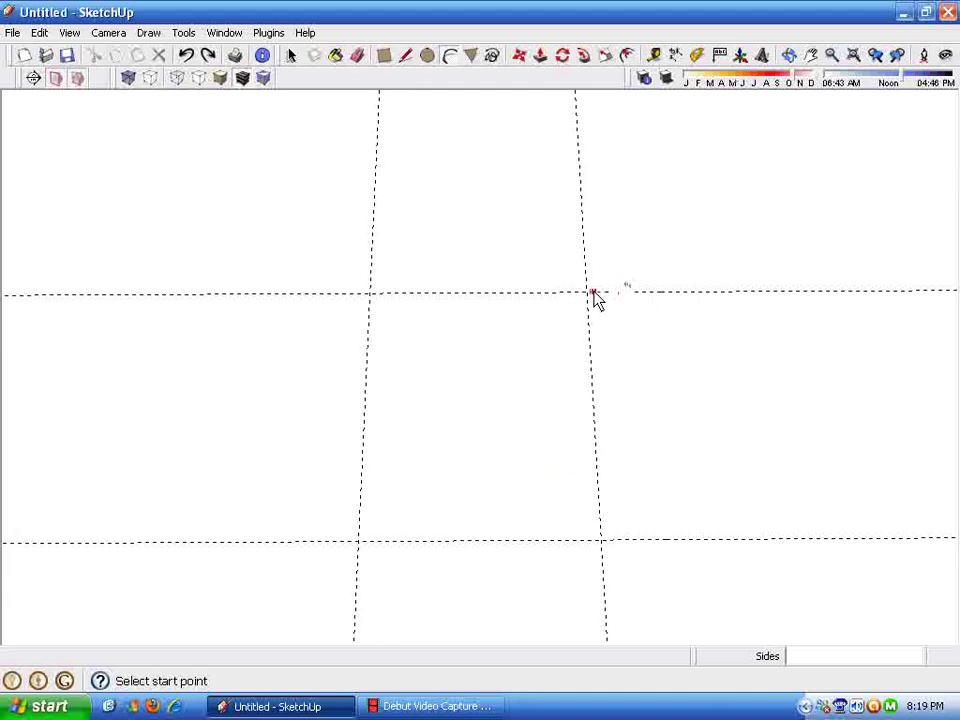
click(588, 294)
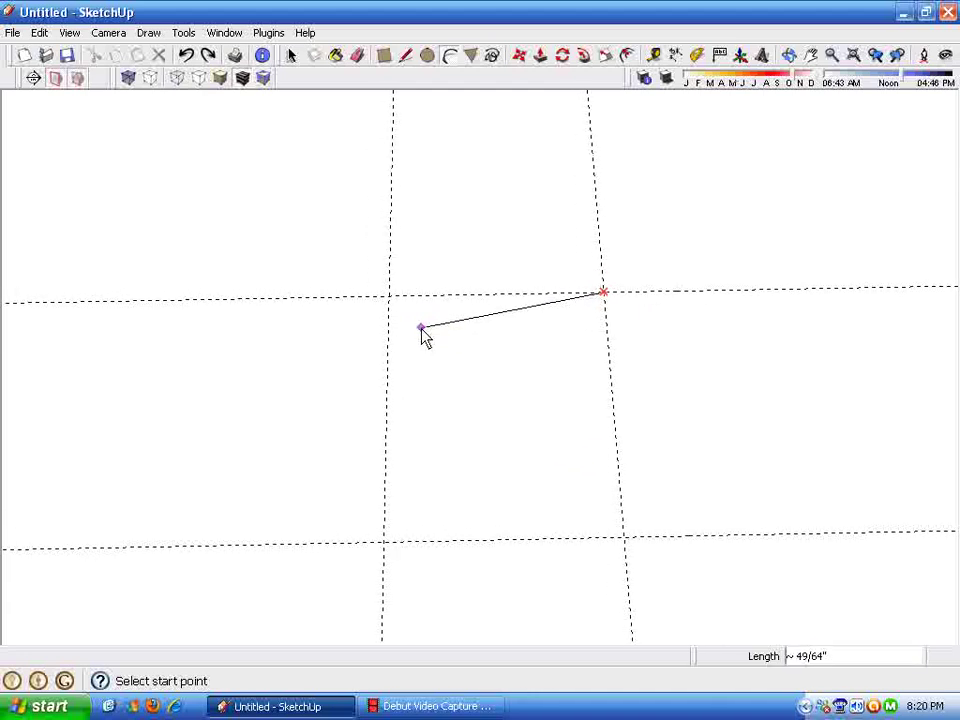
click(422, 330)
scroll(430, 334, up, 2)
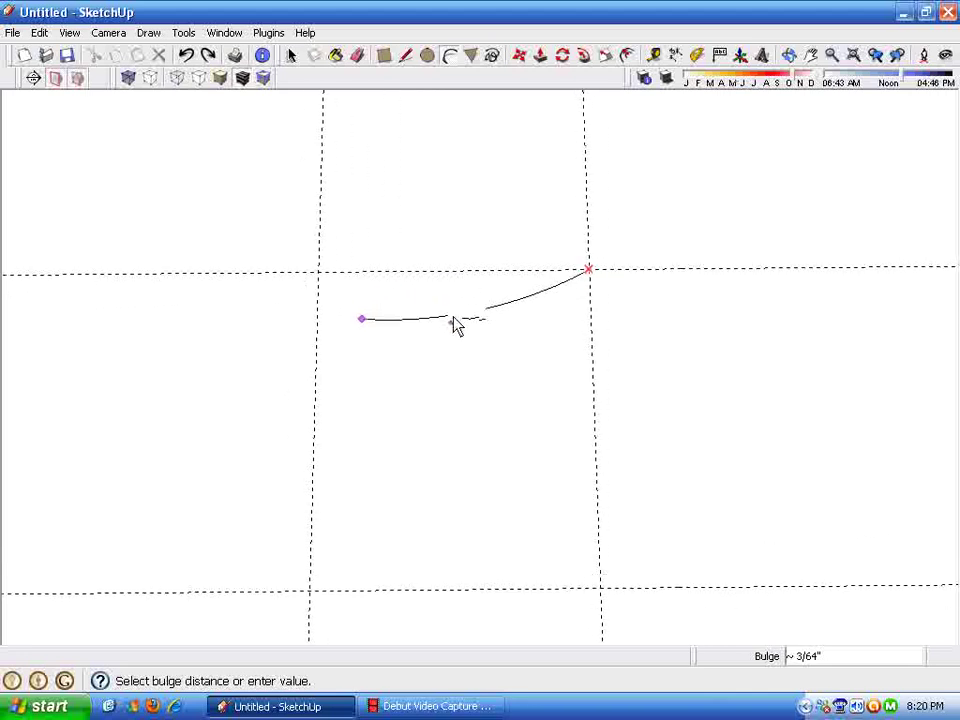
middle_drag(457, 302, 219, 331)
click(460, 246)
Finish the top profile arc with a shallow outward bulge
click(202, 317)
scroll(217, 384, down, 3)
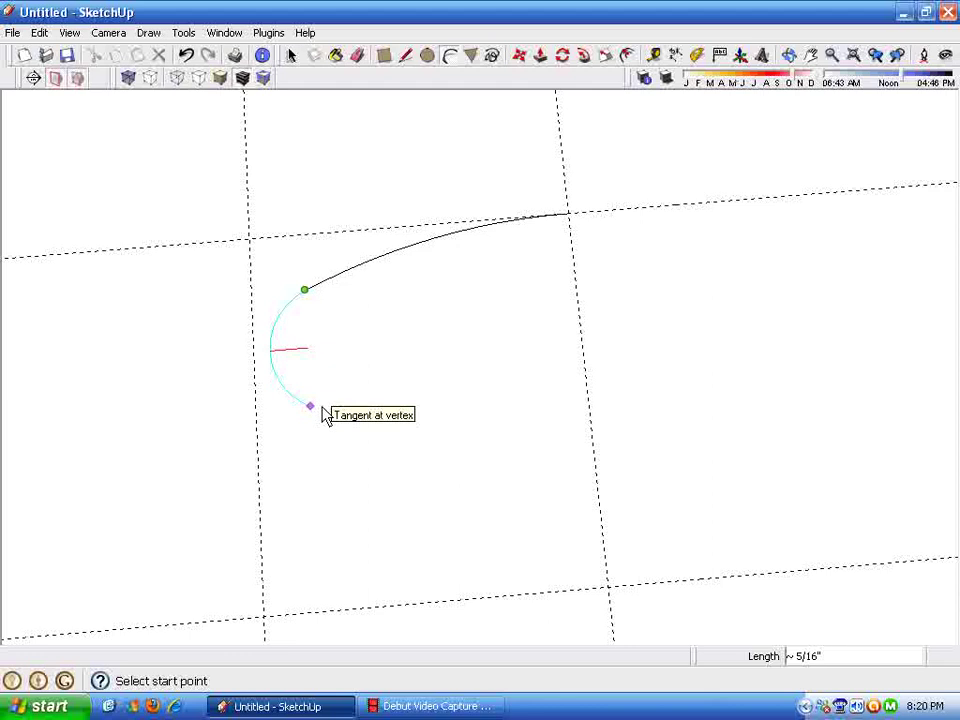
Add a tangent rim arc about 5/16" long, then a shallow tangent underside arc running inward toward the axis guide
click(322, 410)
click(311, 407)
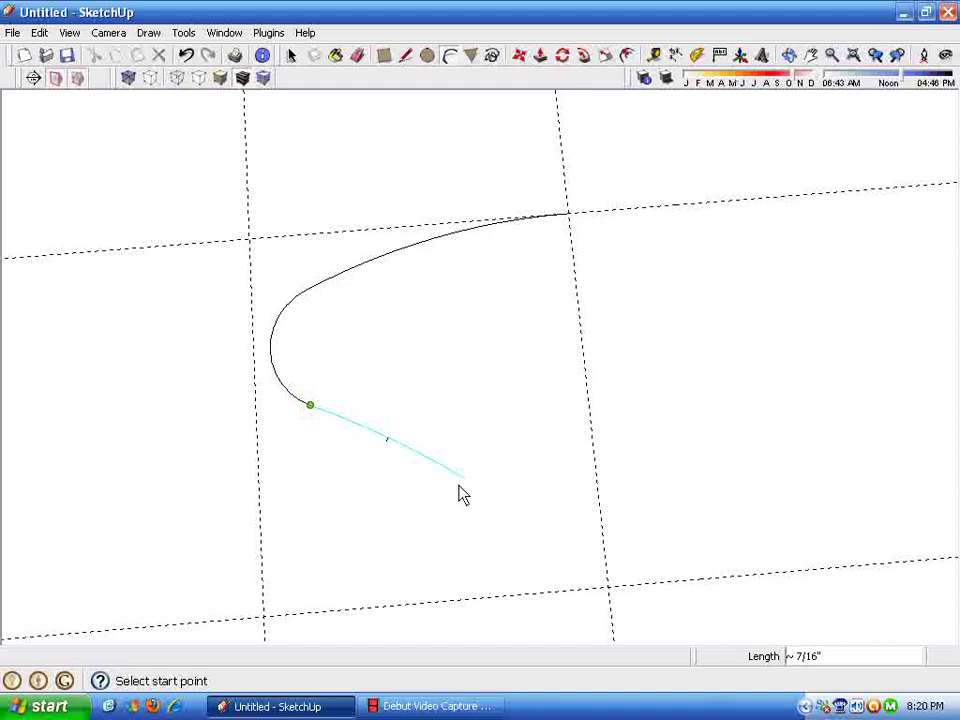
click(513, 505)
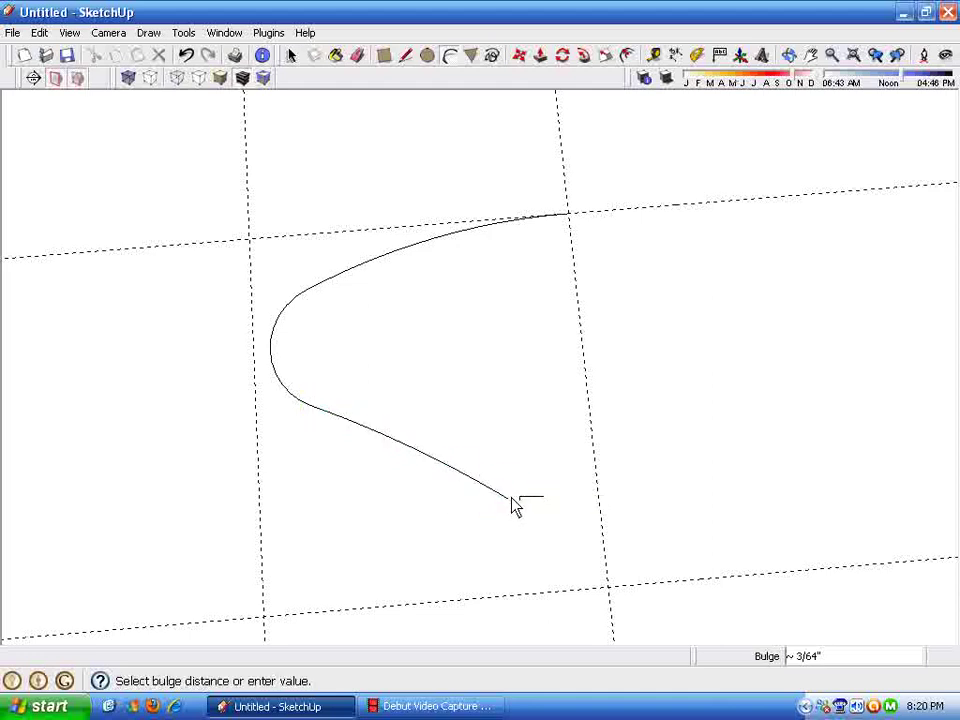
Continue the profile with a rounded tangent neck arc and a shallow arc along the upper side of the base
click(470, 582)
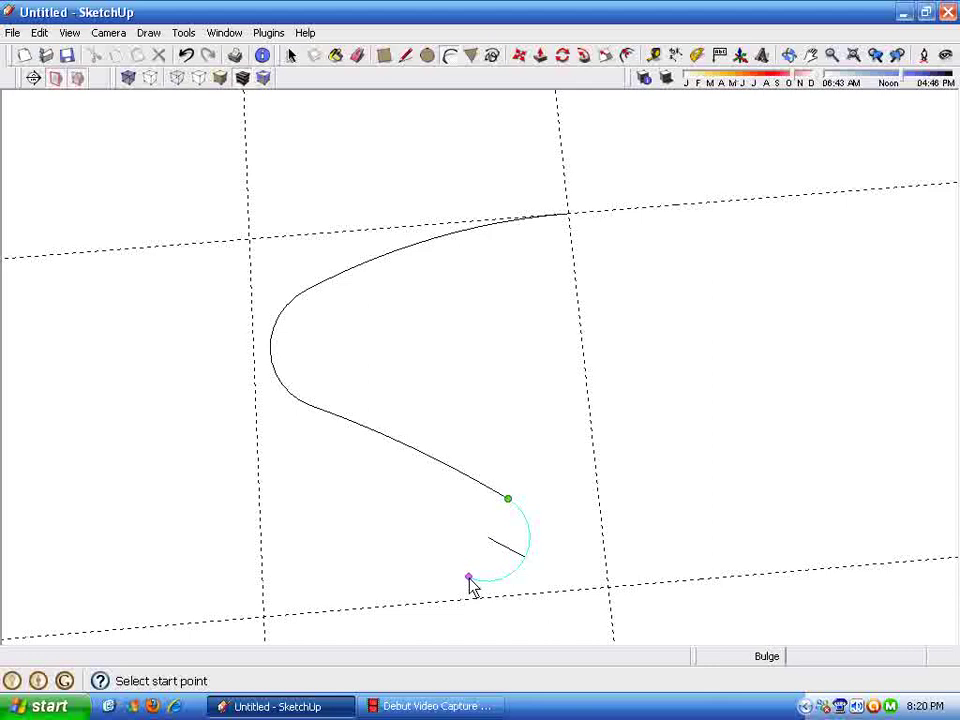
click(468, 578)
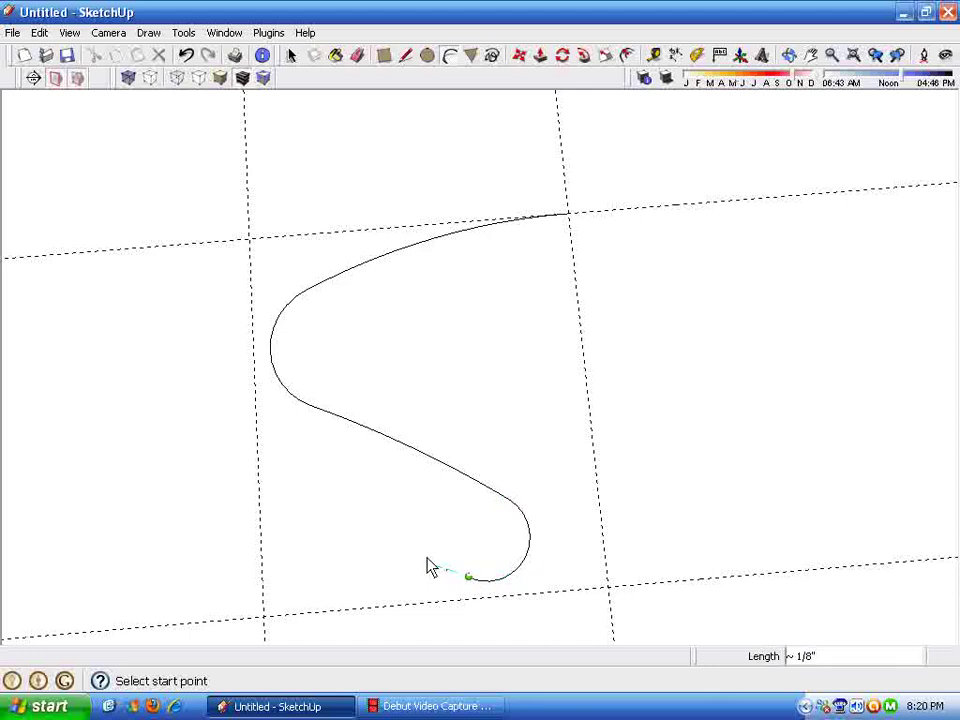
click(310, 576)
click(307, 582)
click(308, 566)
mouse_move(321, 623)
middle_down()
mouse_move(315, 613)
mouse_move(328, 619)
middle_up()
key(Escape)
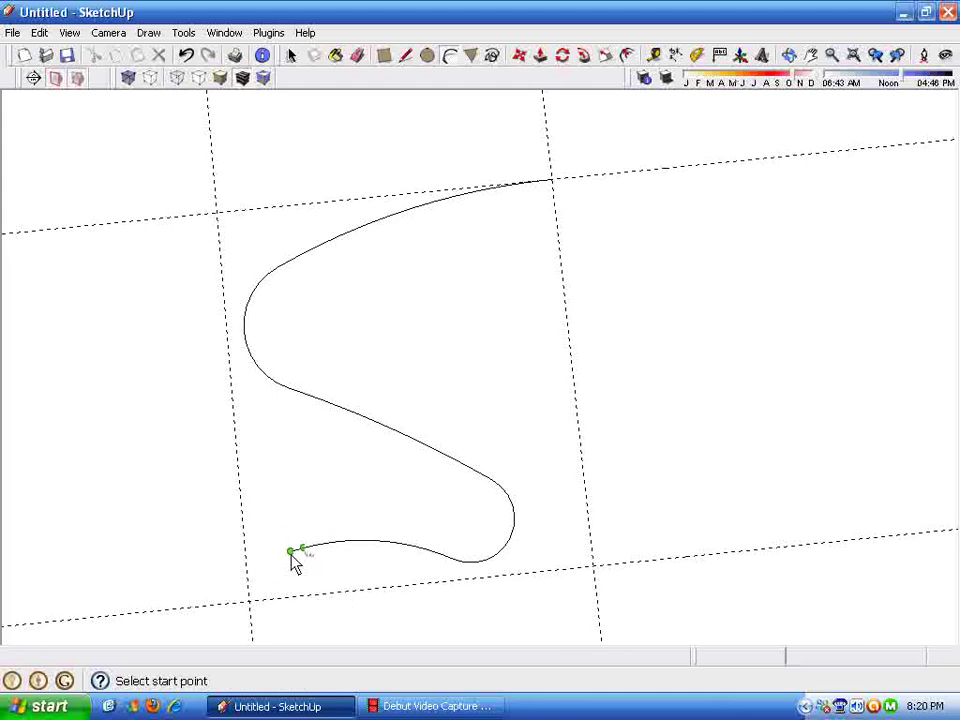
Round the outer edge of the base with a small tangent arc ending on the lower guide
middle_drag(303, 562, 316, 361)
click(280, 301)
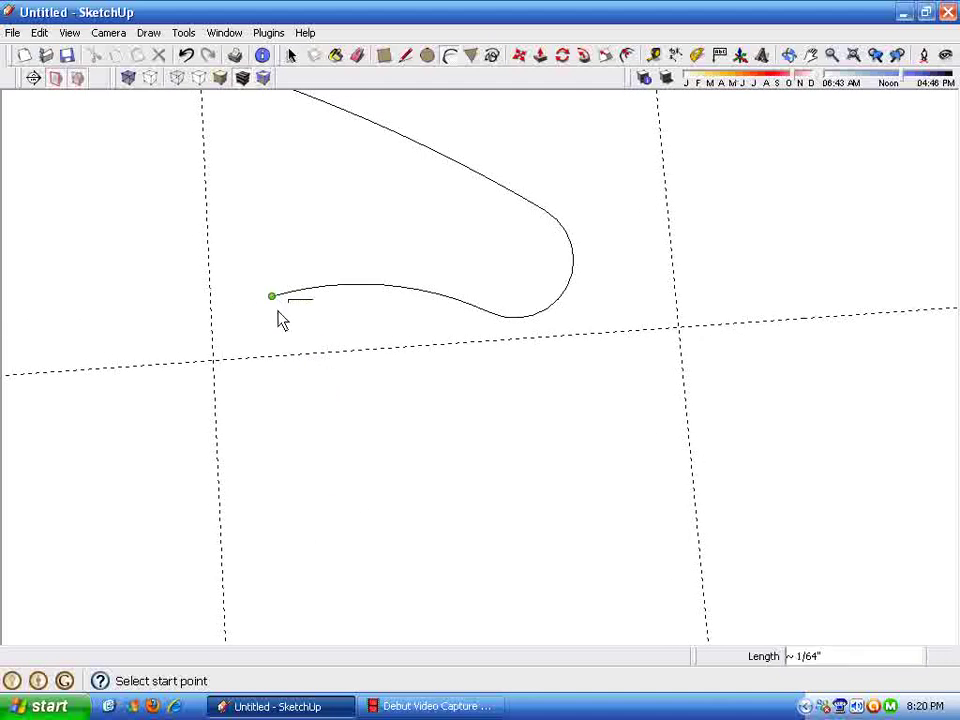
click(283, 365)
click(286, 364)
Close the profile with straight lines along the lower guide to the guide intersection and up the axis guide to the first arc
click(406, 56)
scroll(429, 456, down, 2)
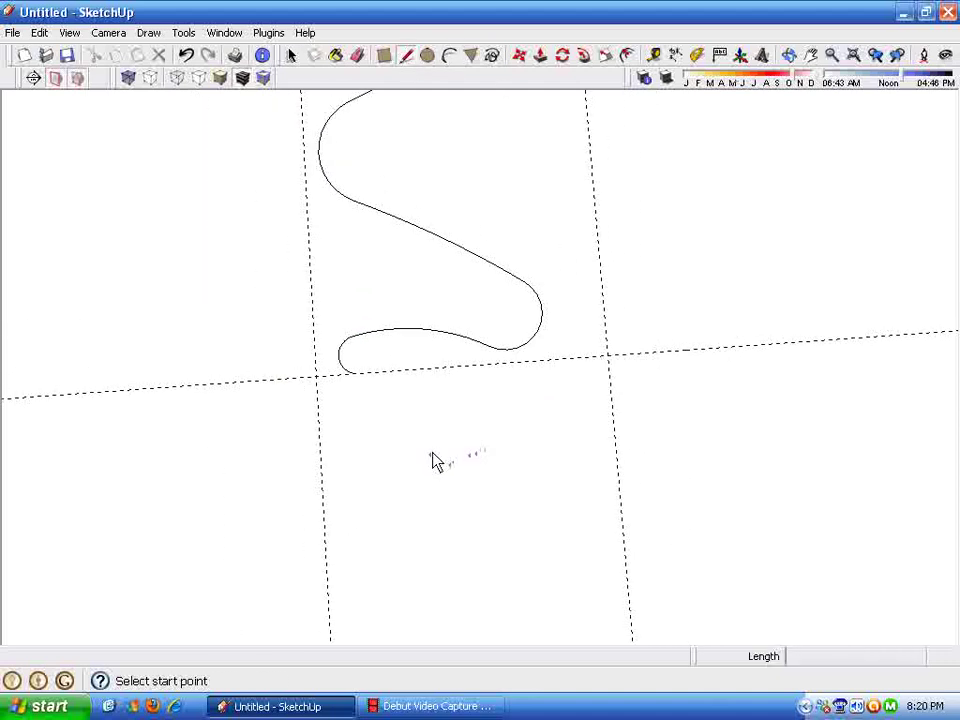
click(356, 373)
click(607, 356)
shift+middle_drag(607, 356, 568, 580)
click(545, 280)
scroll(561, 439, down, 2)
Select the profile face with its edges and move it about 16 1/4" along the red axis, clear of the cube
key(space)
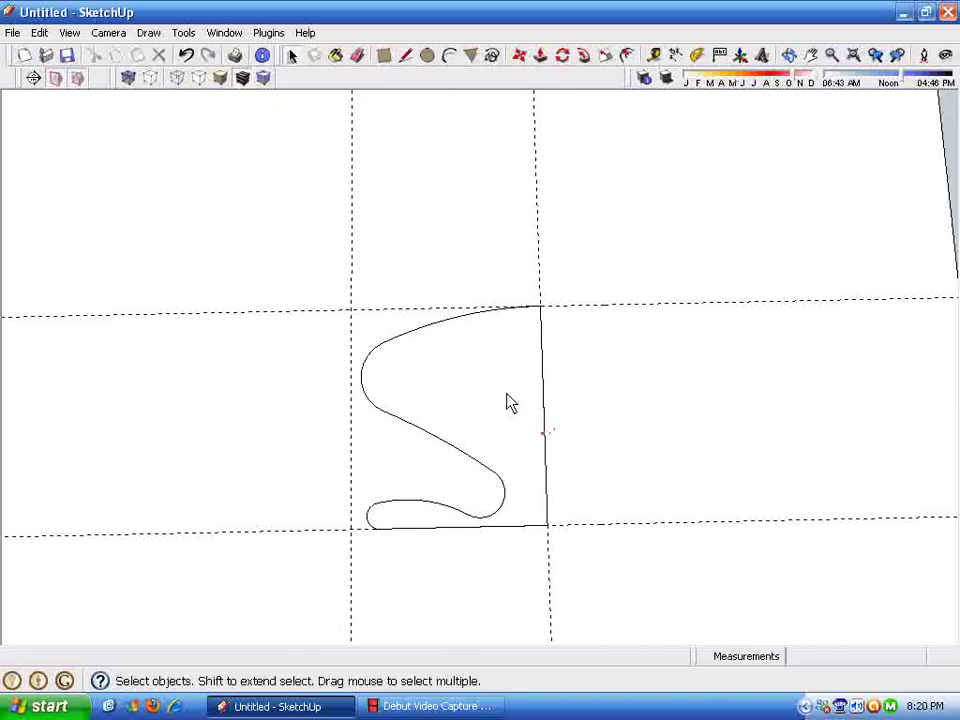
double_click(508, 401)
middle_drag(565, 440, 565, 365)
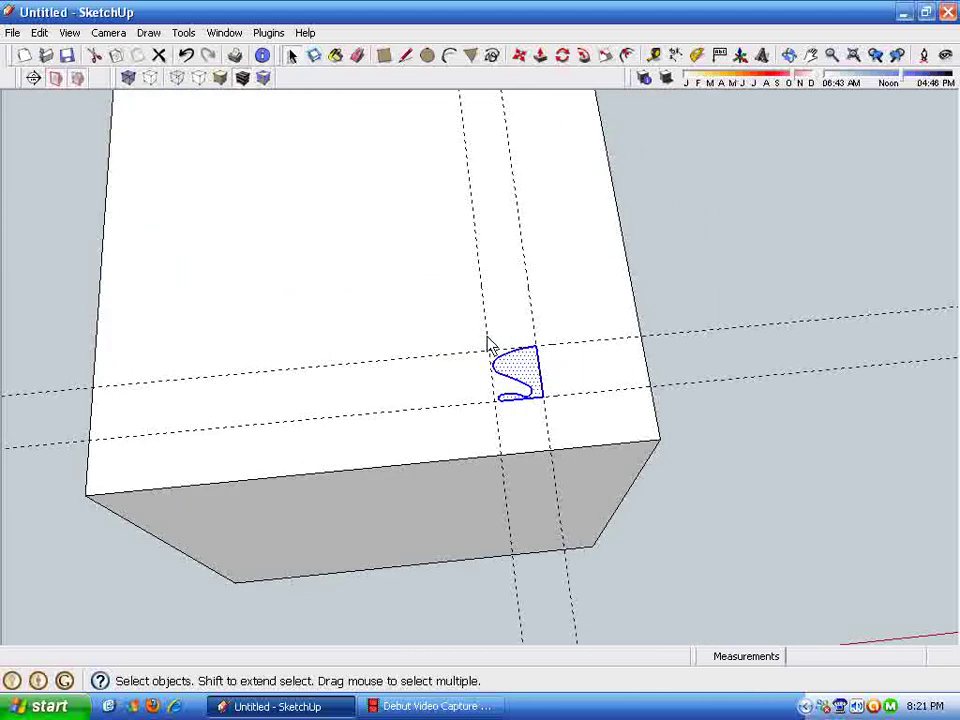
middle_drag(765, 366, 523, 60)
click(519, 55)
click(372, 253)
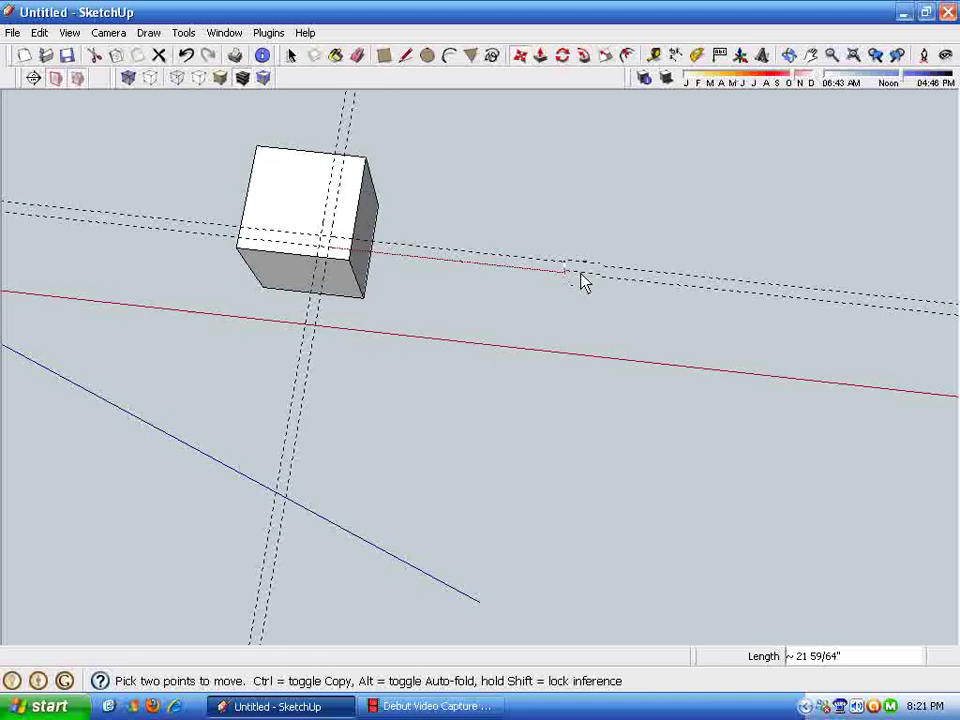
middle_drag(560, 345, 393, 412)
key(Escape)
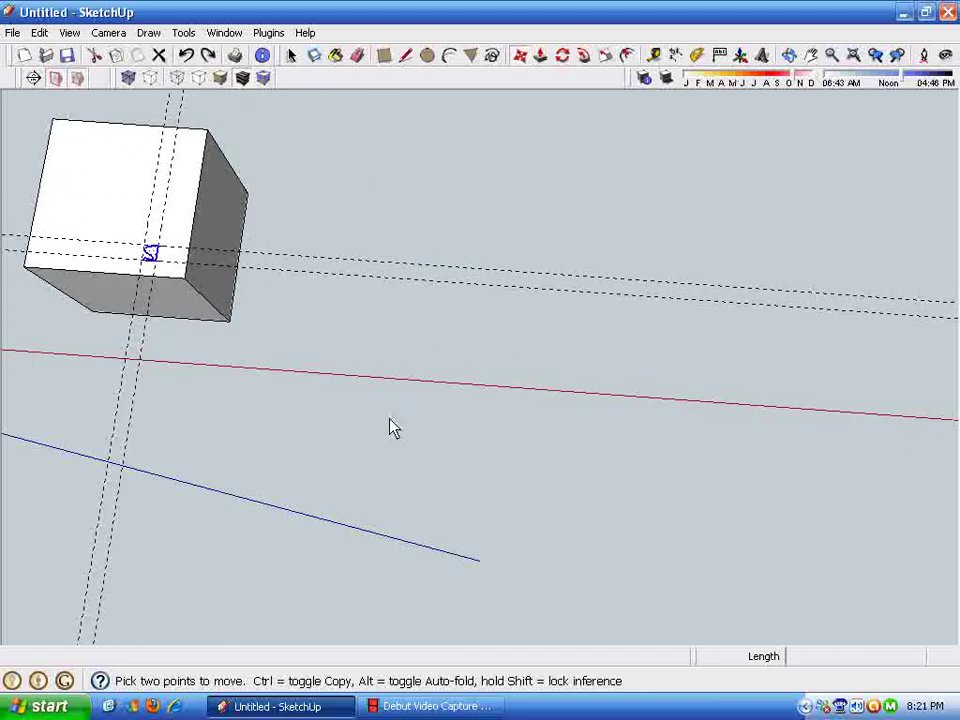
click(160, 265)
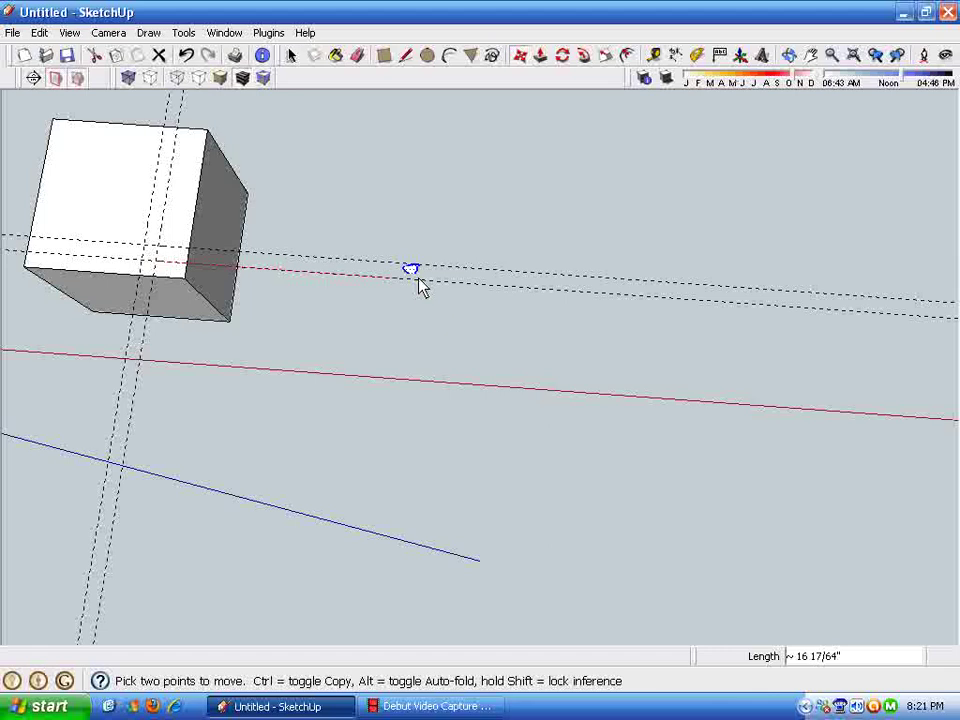
middle_drag(420, 278, 387, 470)
key(space)
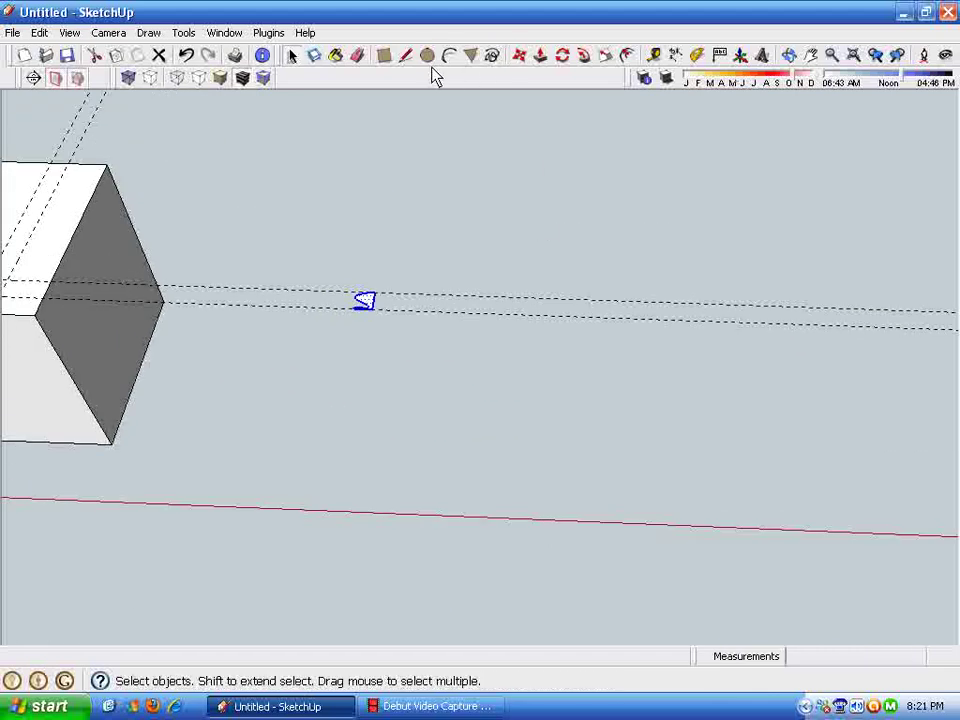
Draw a 24-sided horizontal circle with a radius of about 49/64", centred on the lower axis corner of the upright profile
click(428, 57)
middle_drag(394, 372, 312, 390)
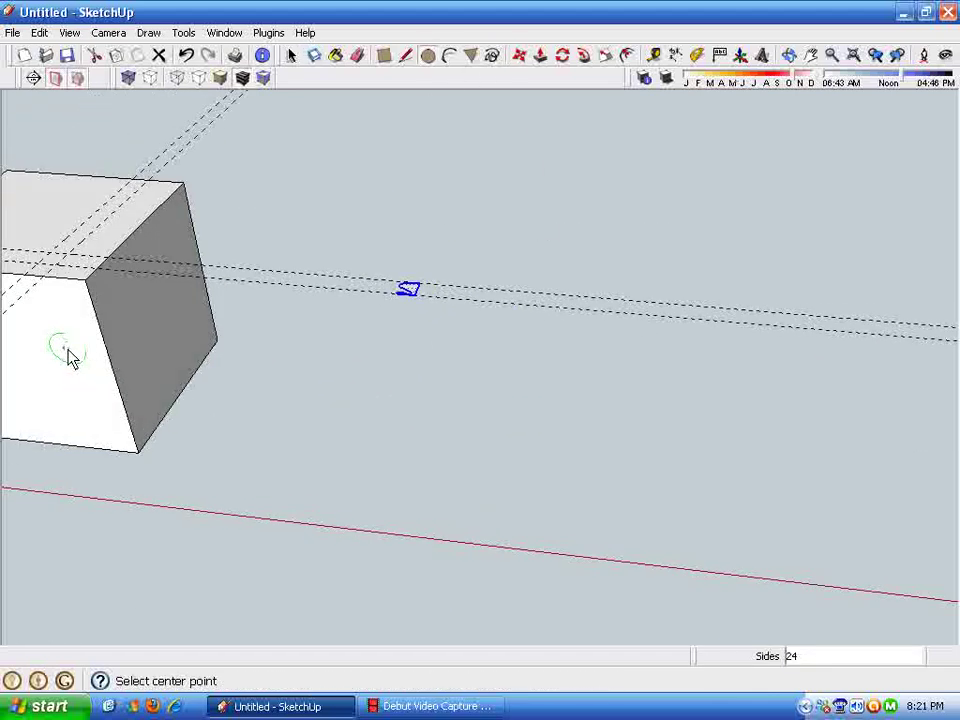
click(428, 58)
middle_drag(425, 330, 407, 388)
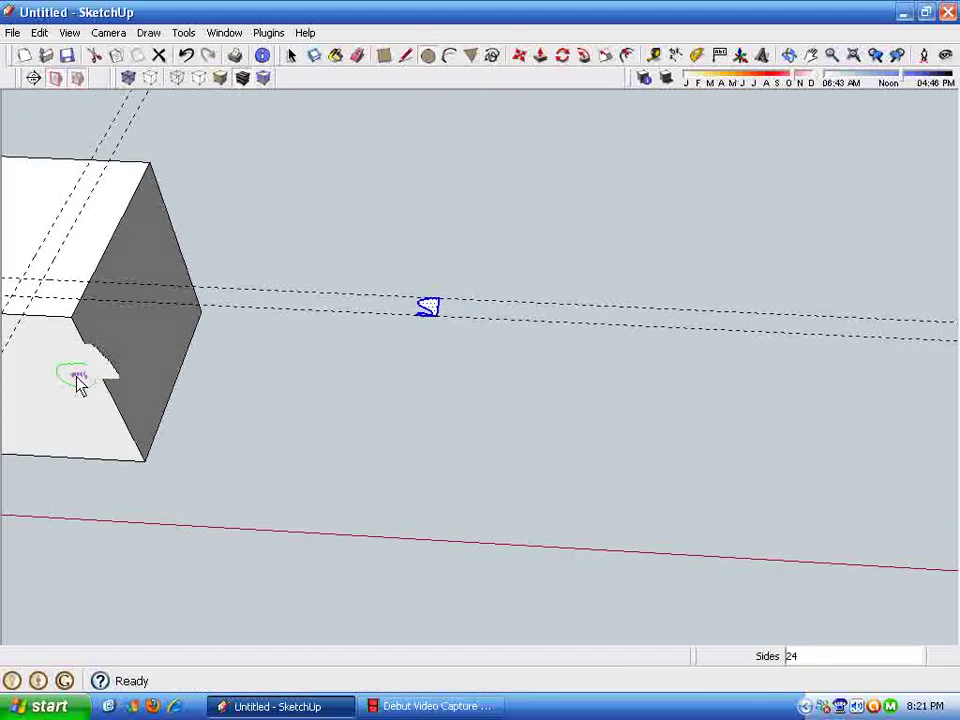
middle_drag(73, 385, 56, 300)
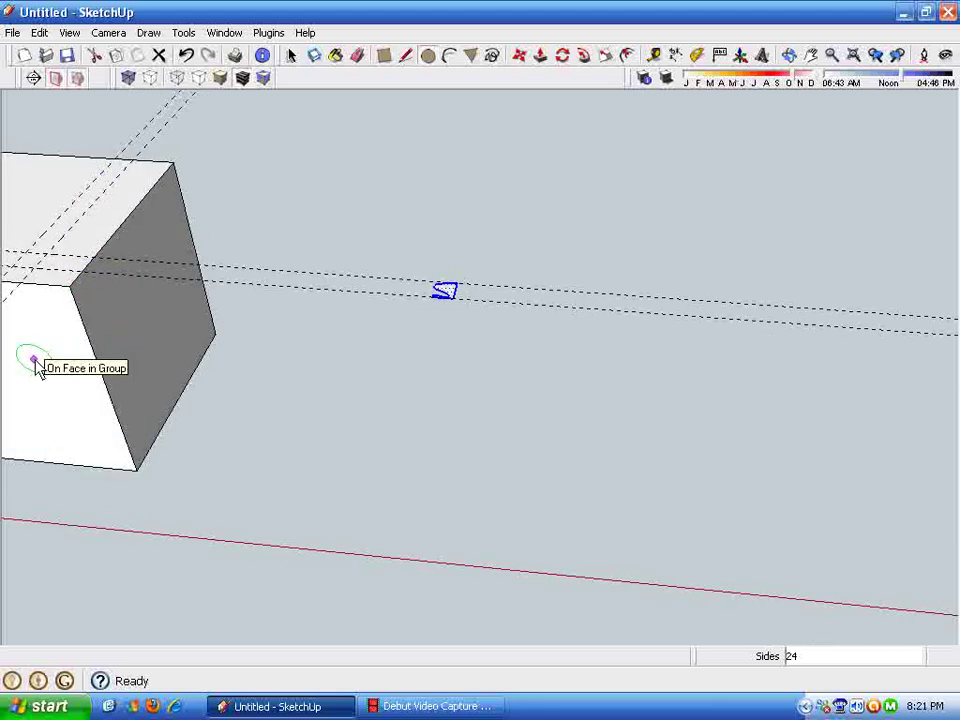
scroll(448, 382, up, 5)
click(473, 163)
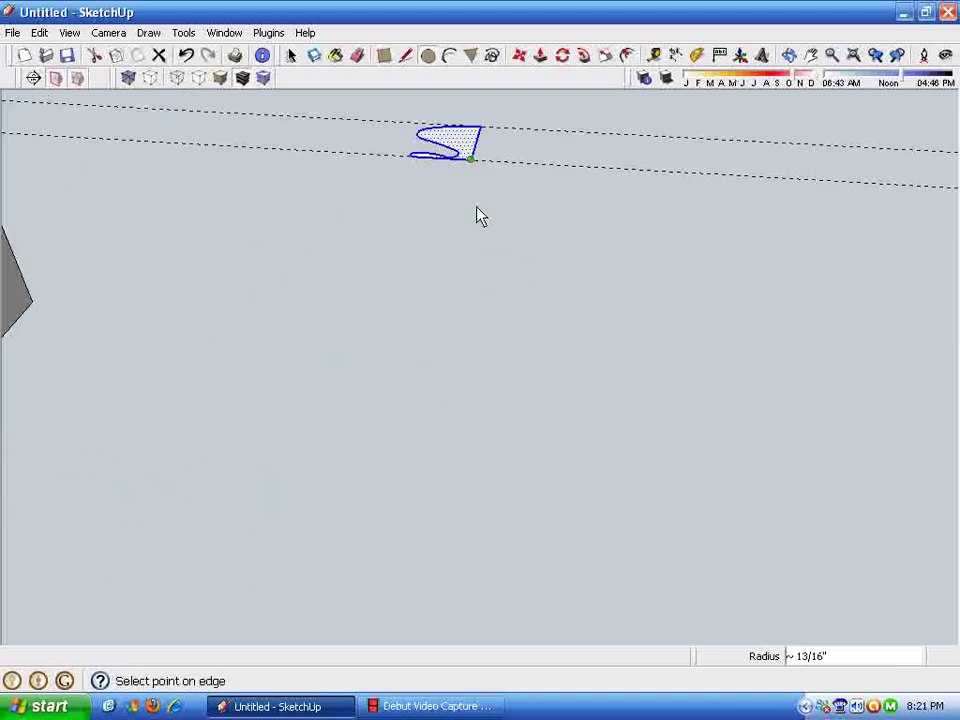
scroll(381, 435, up, 6)
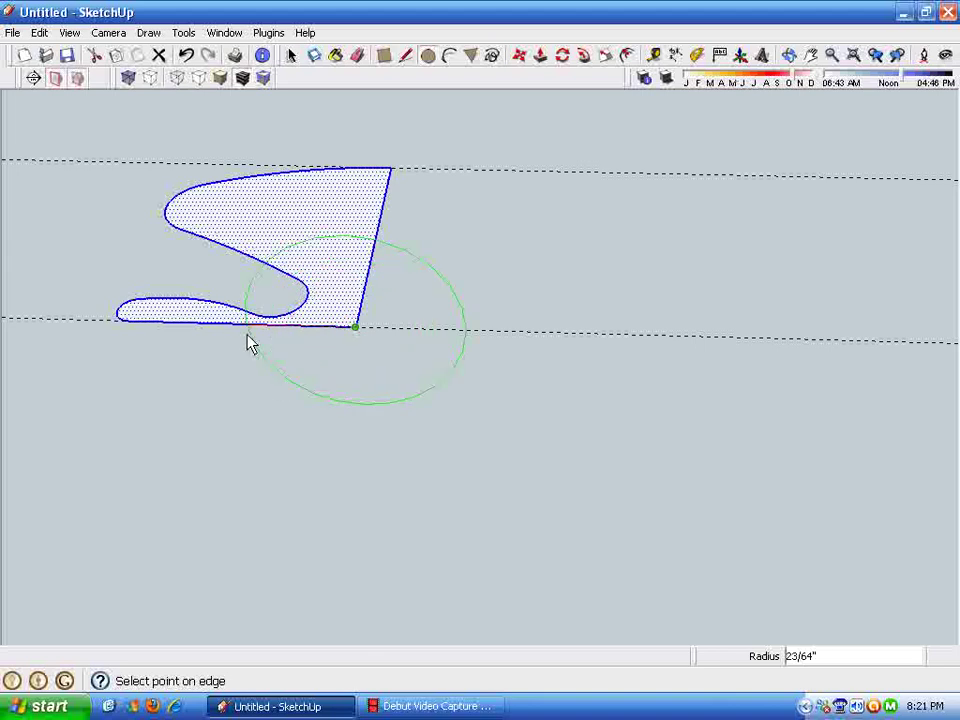
scroll(214, 452, up, 6)
scroll(222, 522, up, 2)
scroll(347, 418, up, 1)
scroll(352, 420, up, 5)
scroll(395, 490, up, 3)
scroll(779, 117, up, 4)
click(854, 50)
middle_drag(589, 530, 797, 402)
scroll(795, 350, up, 3)
scroll(662, 431, up, 5)
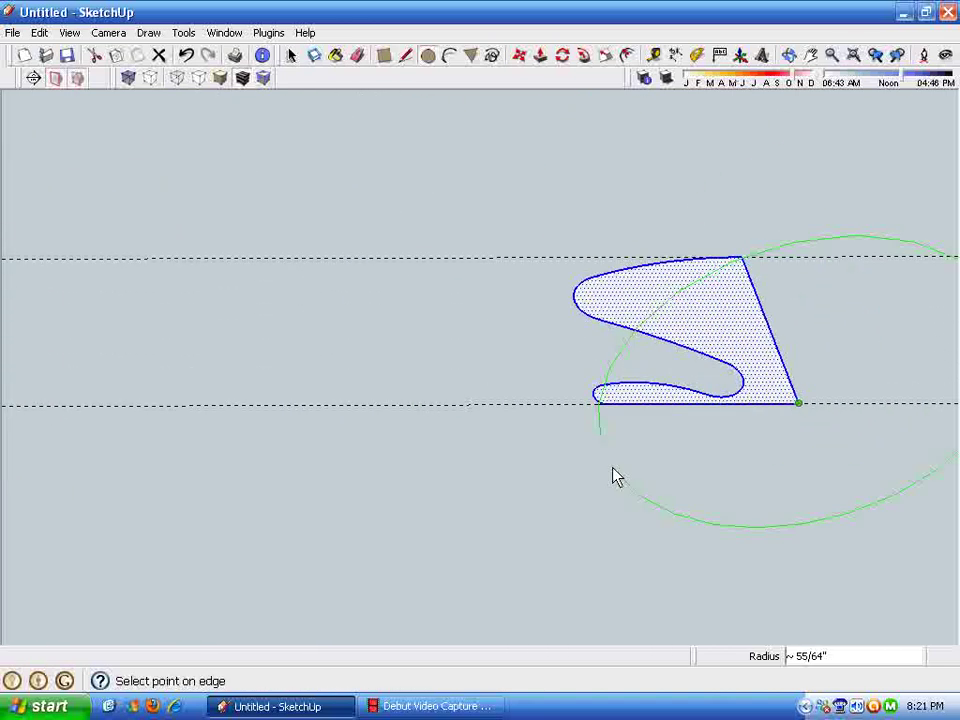
click(612, 420)
scroll(609, 422, down, 1)
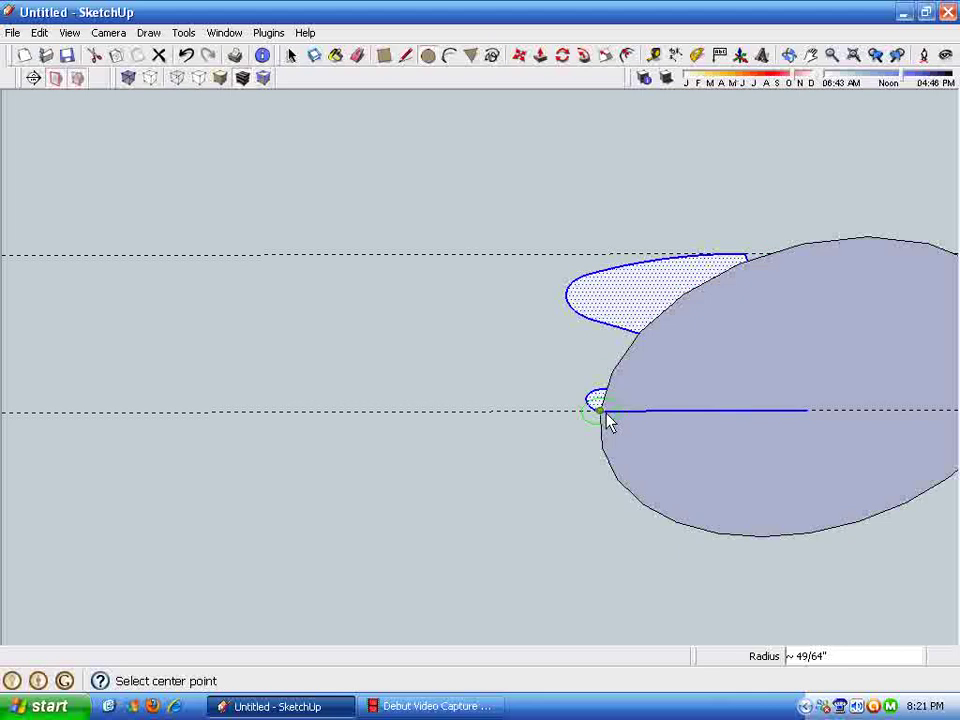
key(space)
Erase the two parallel guides running past the moved profile
middle_drag(702, 452, 611, 516)
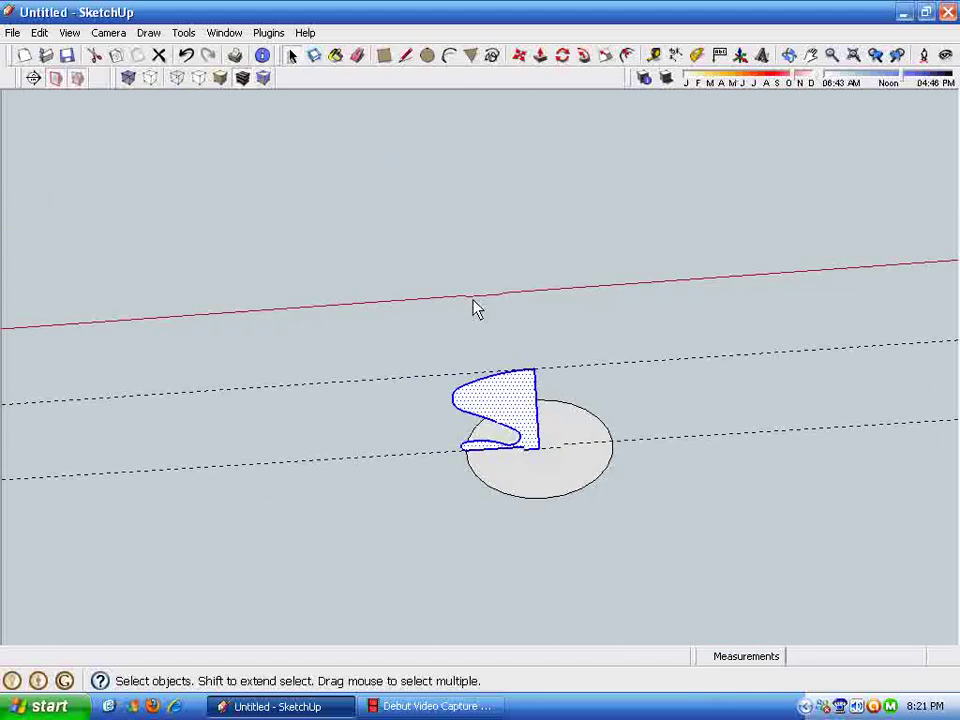
click(361, 59)
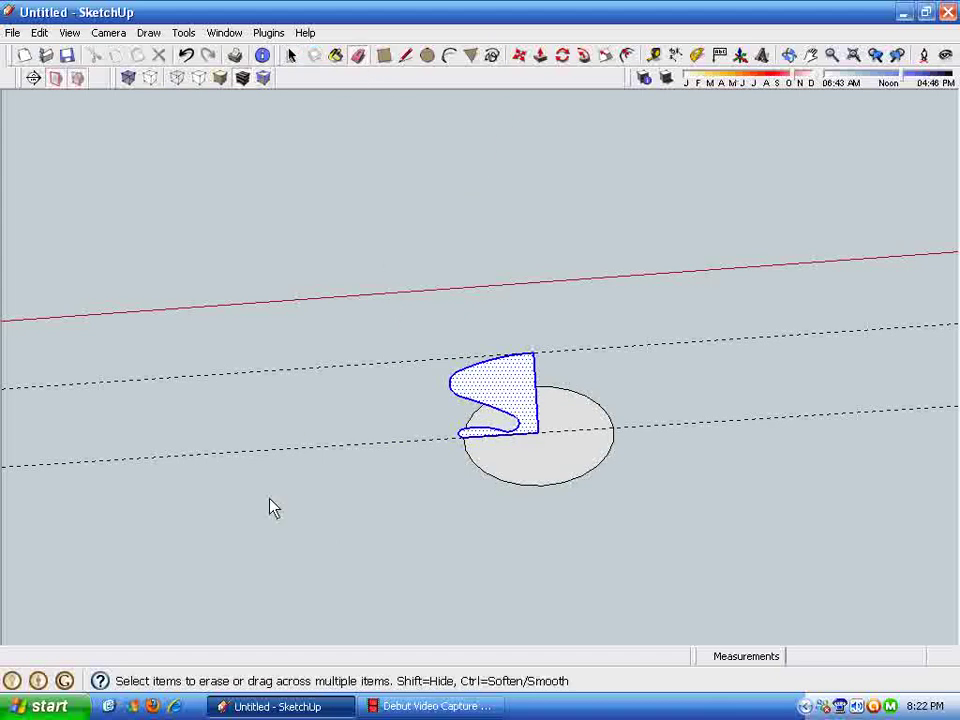
drag(316, 368, 320, 433)
drag(313, 490, 318, 494)
middle_drag(551, 515, 555, 529)
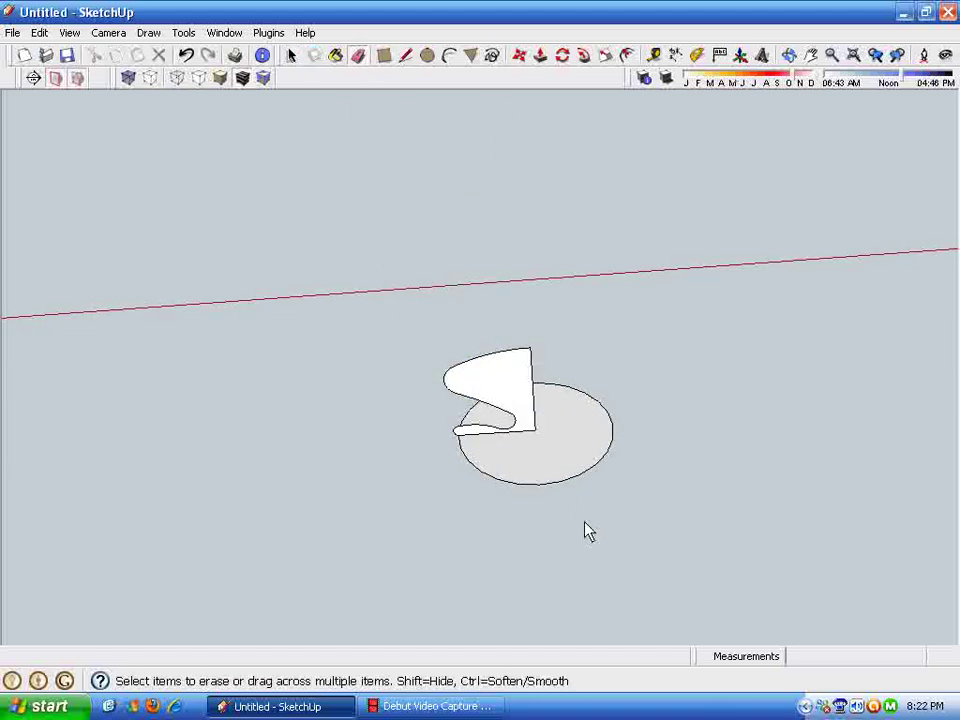
Delete the circle's face, leaving only its edge as a path
key(space)
mouse_move(567, 443)
middle_down()
mouse_move(551, 512)
mouse_move(512, 512)
mouse_move(491, 494)
mouse_move(354, 251)
middle_up()
click(561, 457)
key(Delete)
Select the circle edge as the path and sweep the profile face around it with Follow Me to form the knob
drag(326, 194, 684, 574)
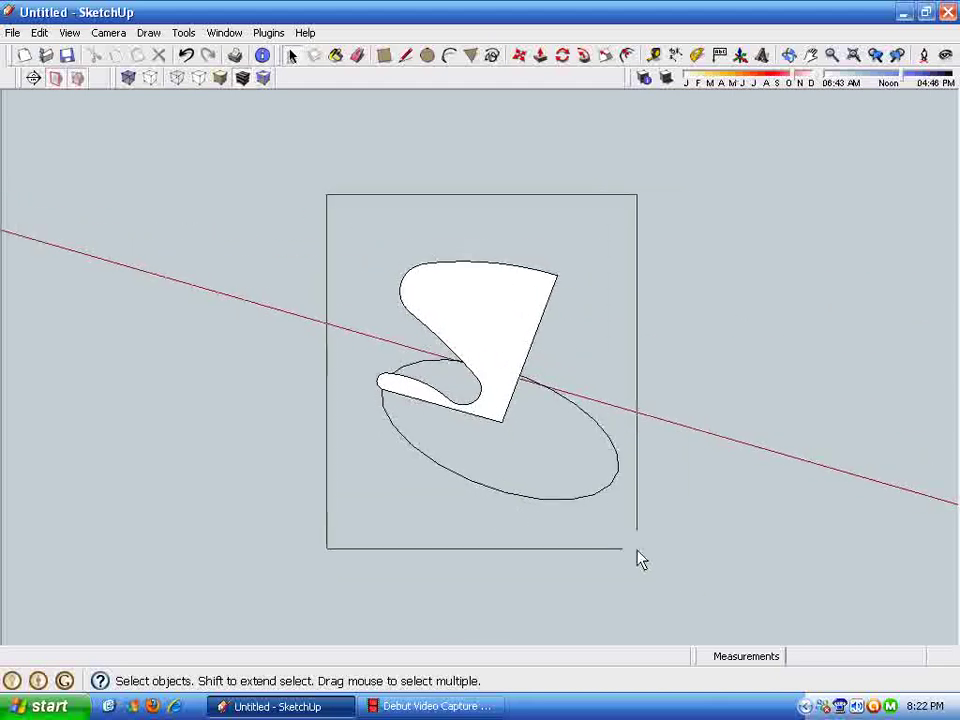
middle_drag(684, 574, 677, 561)
drag(678, 567, 678, 567)
click(463, 349)
middle_drag(463, 349, 325, 257)
shift+drag(296, 231, 649, 628)
middle_drag(669, 581, 589, 64)
click(585, 57)
click(436, 333)
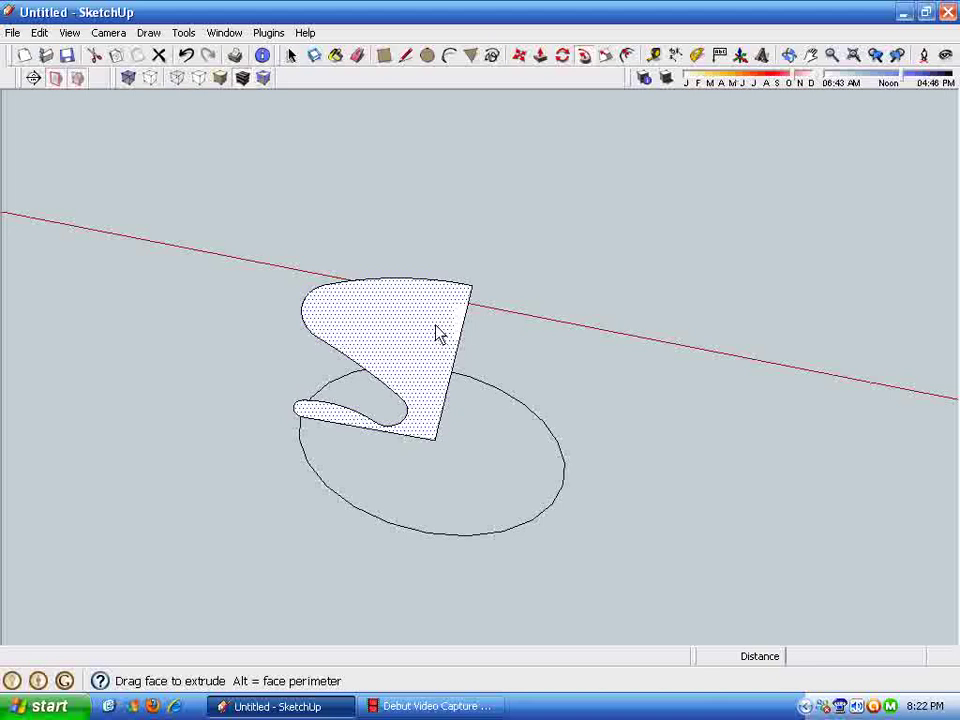
click(437, 334)
middle_drag(439, 336, 403, 435)
key(space)
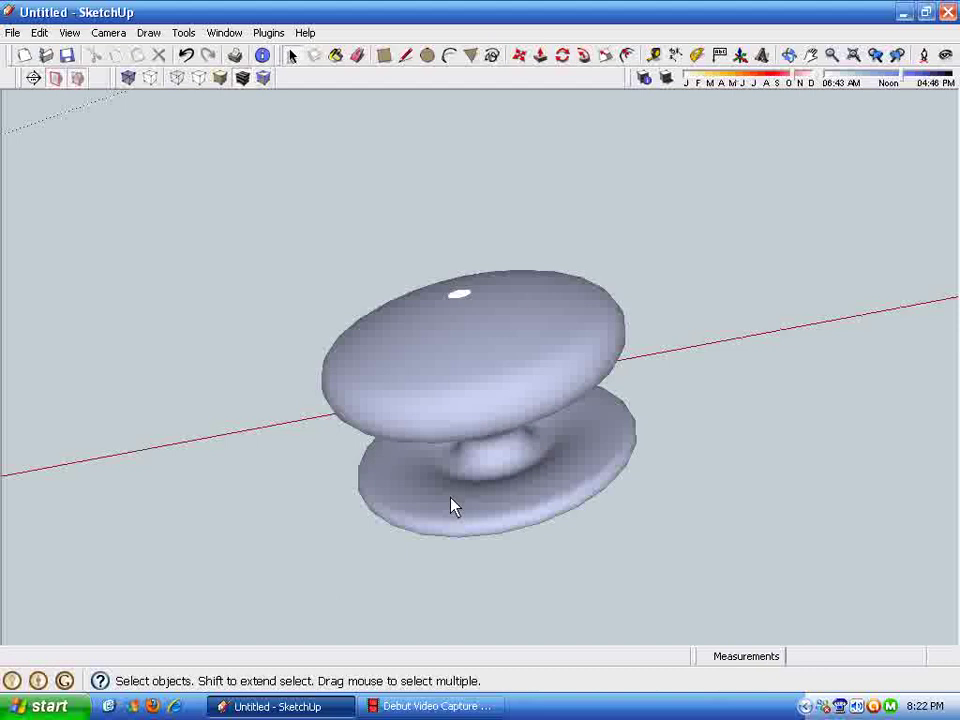
Undo the sweep, circle, move and profile lines and arcs back to the single top arc on the cube
middle_drag(449, 509, 565, 585)
middle_drag(479, 386, 462, 455)
key(ctrl+z)
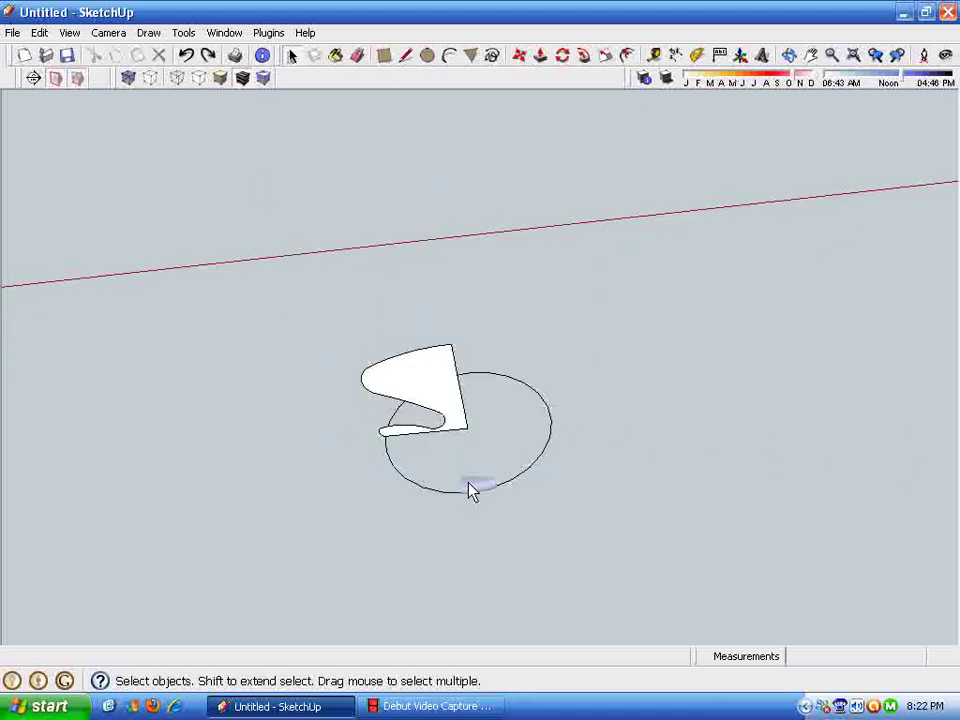
key(ctrl+z)
key(ctrl+z)
middle_drag(456, 522, 220, 575)
click(854, 56)
scroll(418, 587, up, 5)
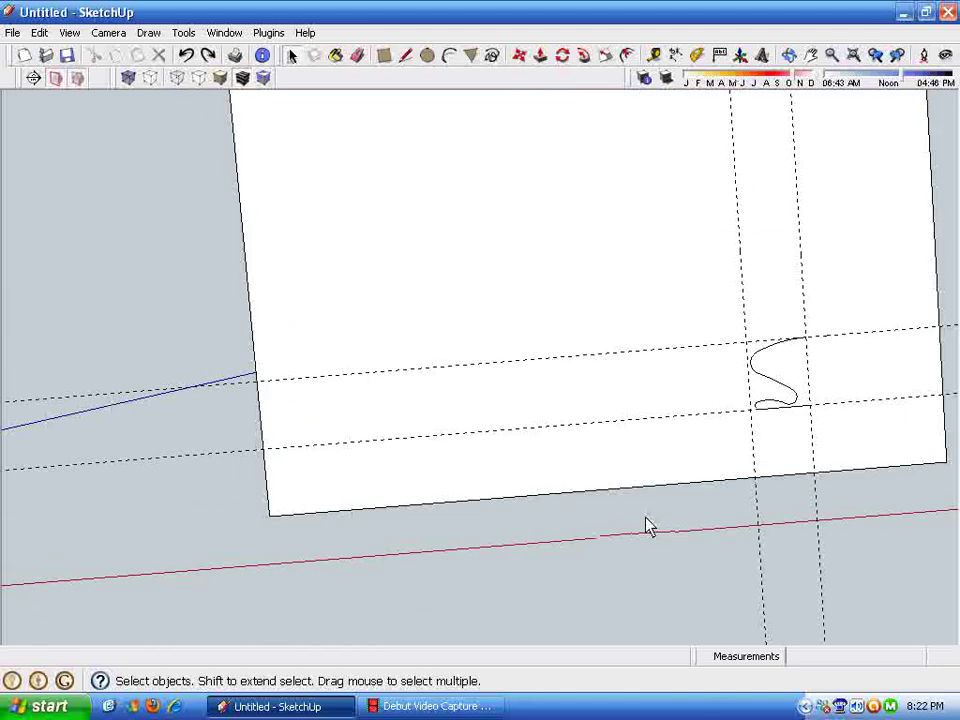
middle_drag(630, 547, 577, 384)
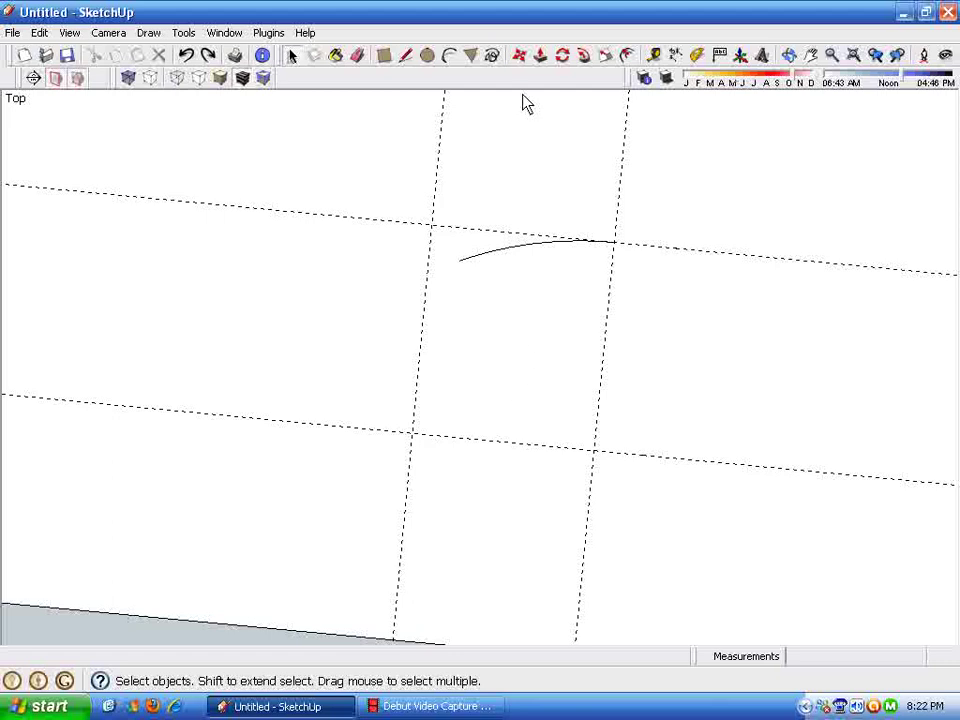
Draw a tight tangent rim arc about 9/64" long from the free end of the top arc
click(449, 55)
scroll(512, 307, up, 3)
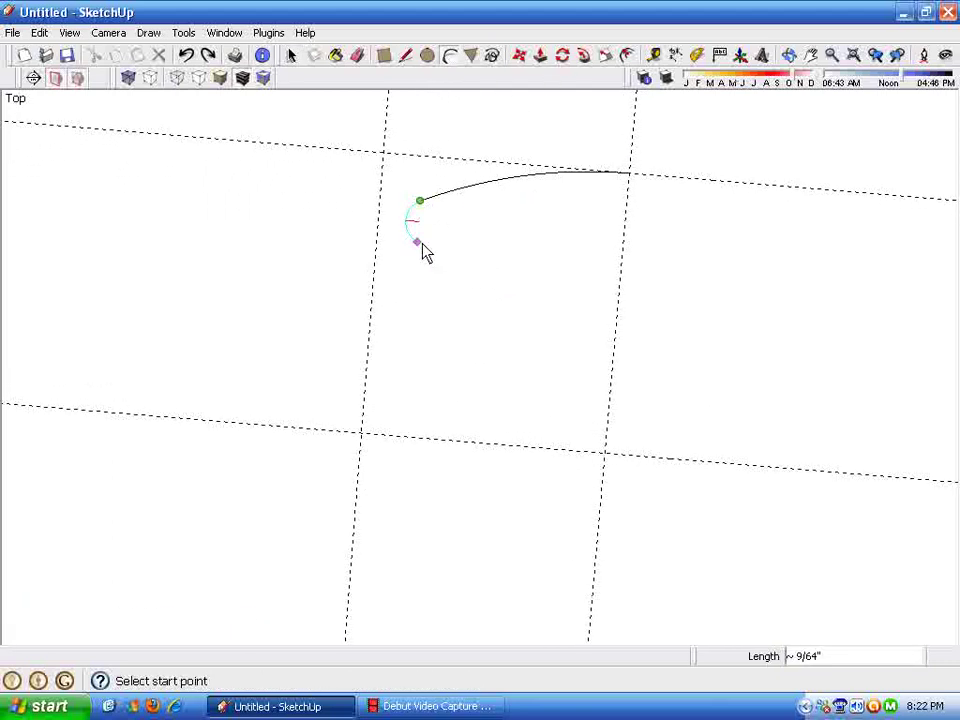
click(422, 247)
click(422, 248)
Draw a shallow underside arc about 35/64" long from the rim arc's end toward the axis guide
click(418, 247)
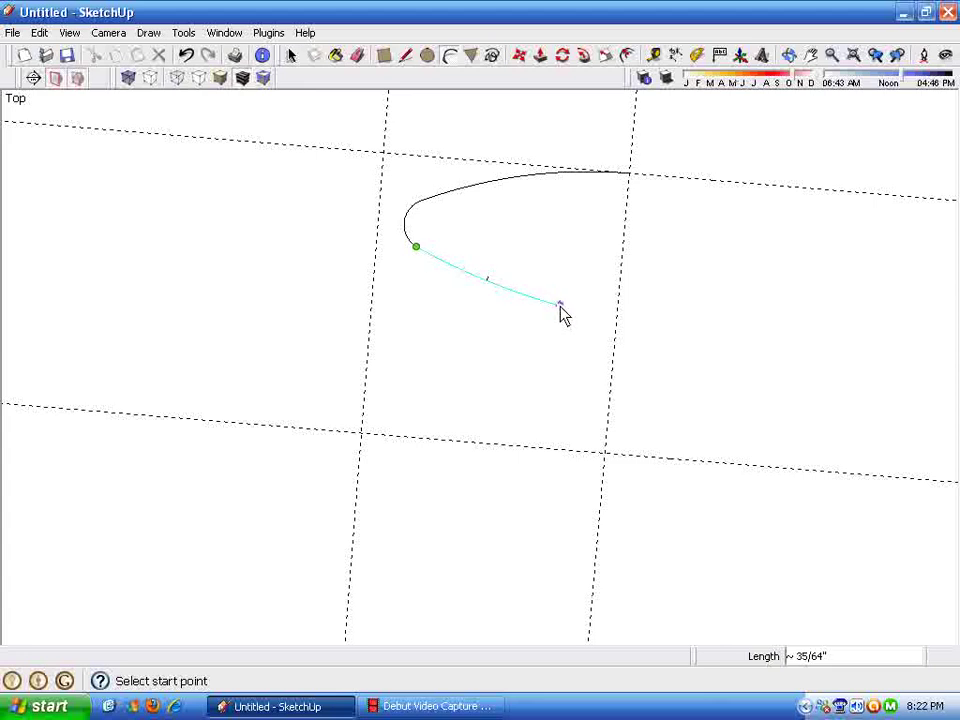
click(561, 305)
click(561, 304)
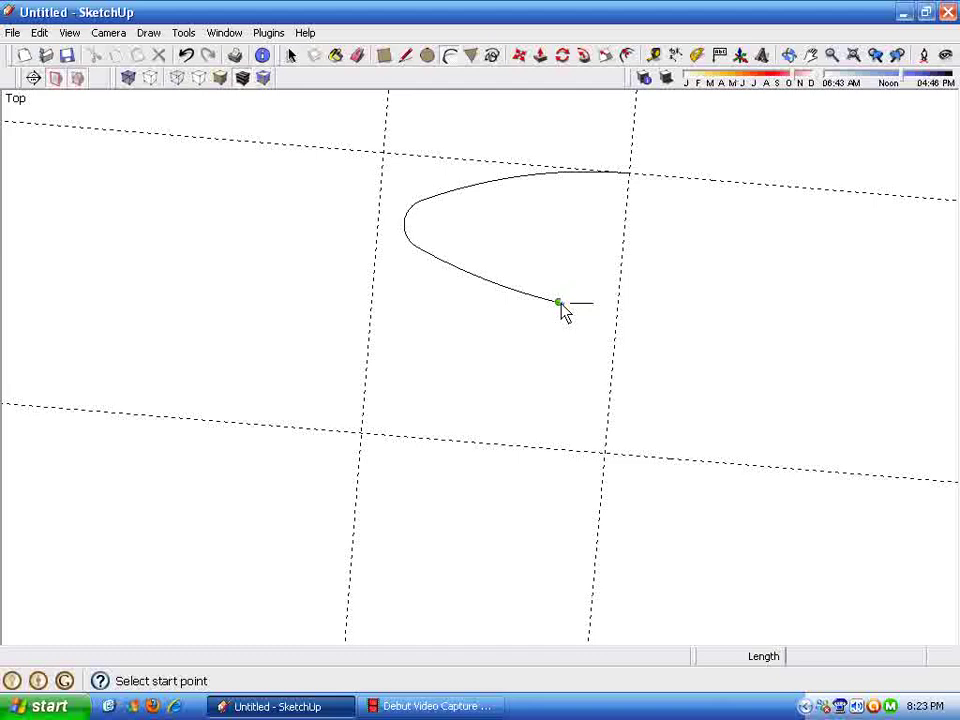
Add a rounded tangent neck arc from the underside arc's end, bulging toward the axis guide
click(572, 379)
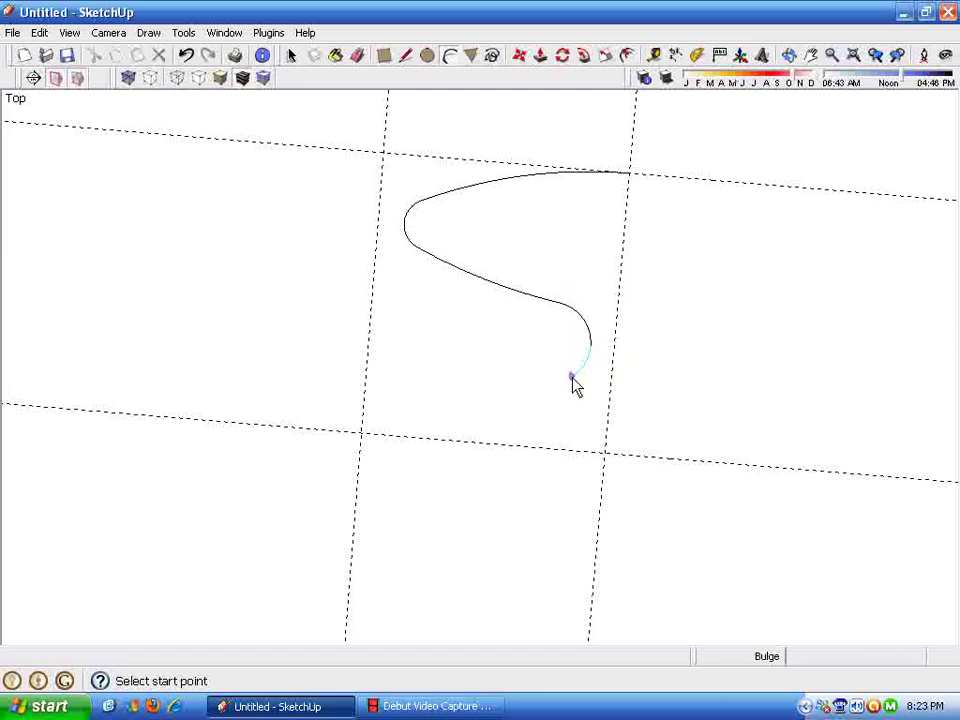
click(571, 382)
click(571, 382)
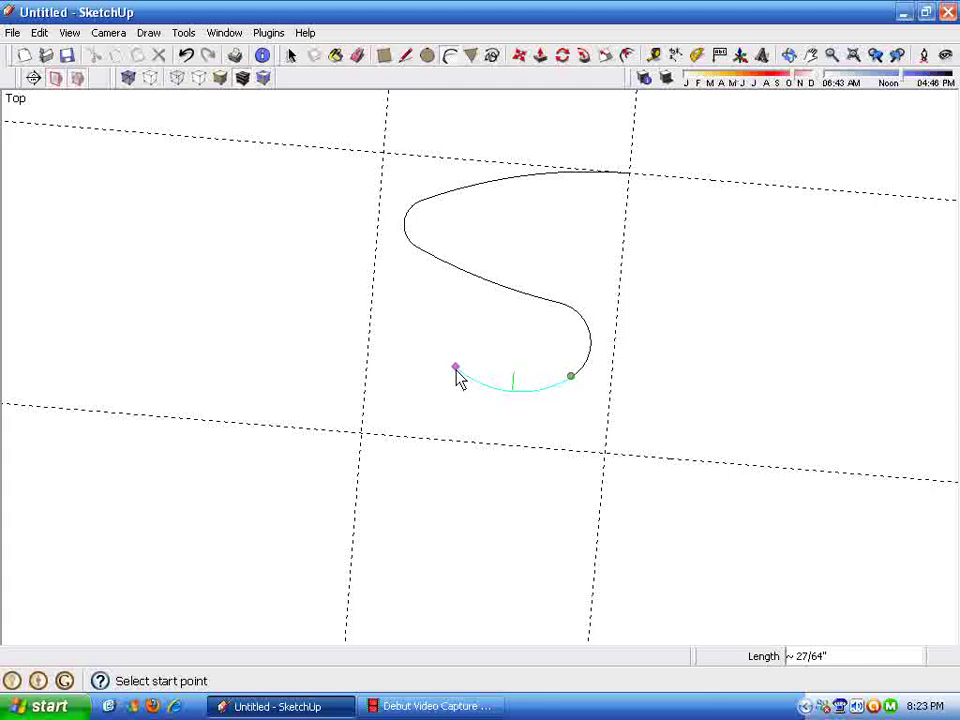
Undo the last neck arc and redraw it shorter as a tangent arc from the underside arc's end, bulging toward the axis guide
key(ctrl+z)
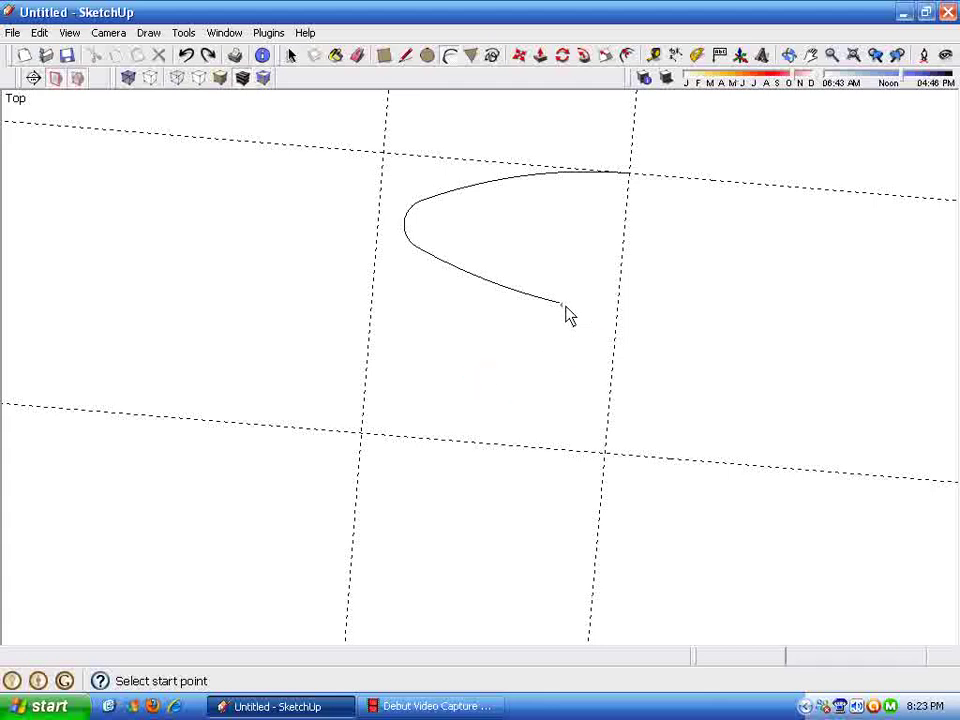
click(559, 303)
click(574, 364)
click(574, 364)
click(573, 362)
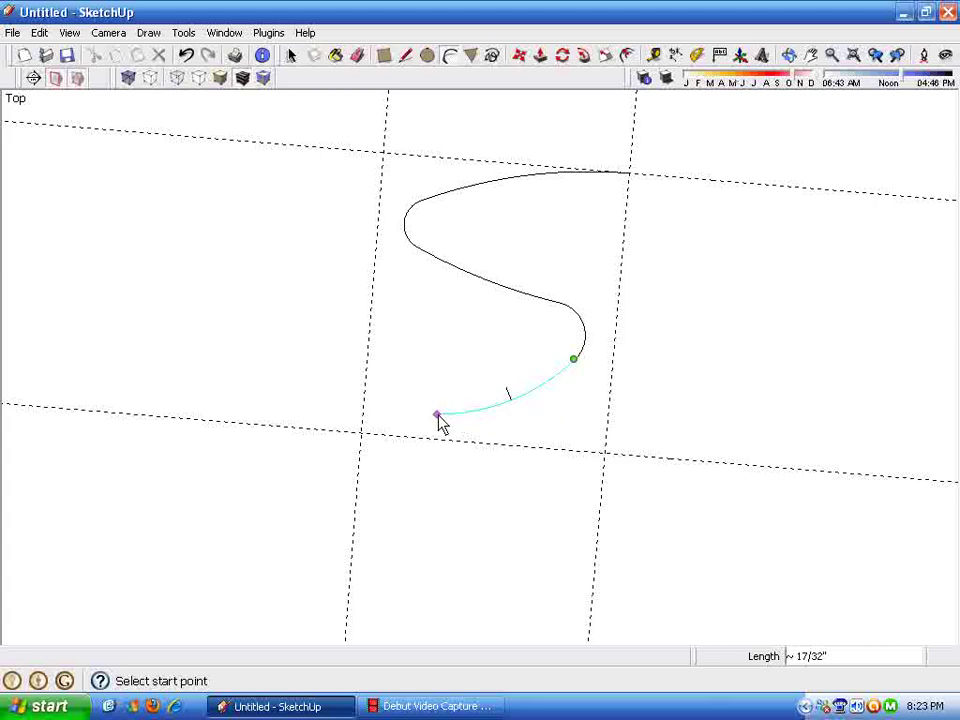
Draw a tangent arc about 17/32" long from the neck arc's end, sweeping outward to just above the base guide
click(437, 414)
click(438, 414)
click(438, 414)
Add a small bead arc with a bulge of about 3/64" from the flared arc's end toward the outer guide
shift+middle_drag(424, 572, 414, 418)
scroll(418, 422, down, 2)
scroll(424, 385, up, 4)
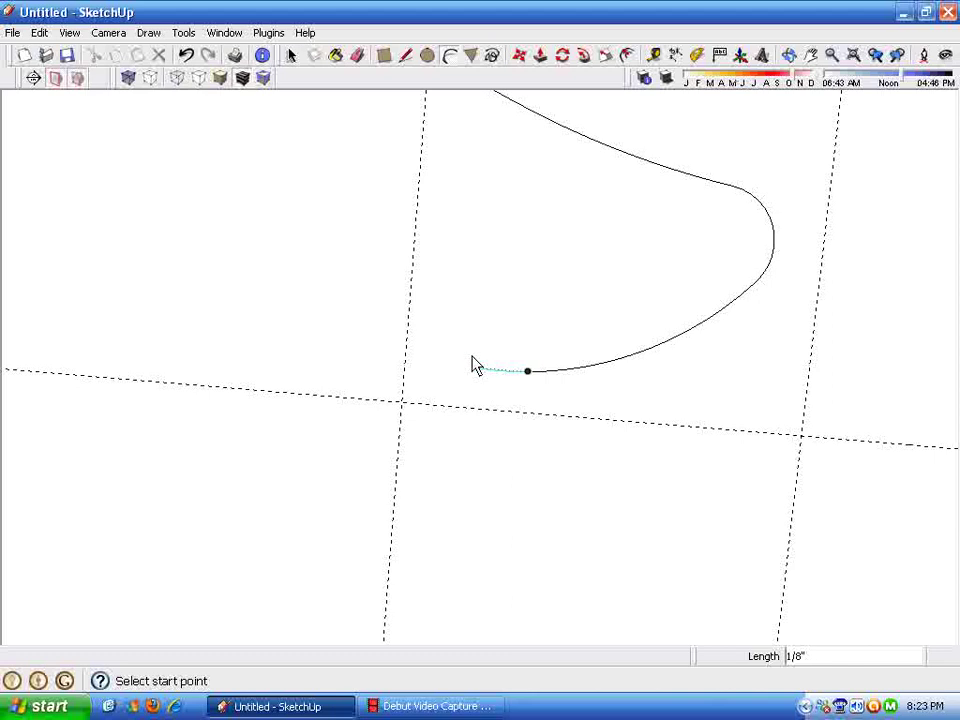
scroll(476, 358, up, 1)
click(490, 352)
scroll(485, 352, up, 1)
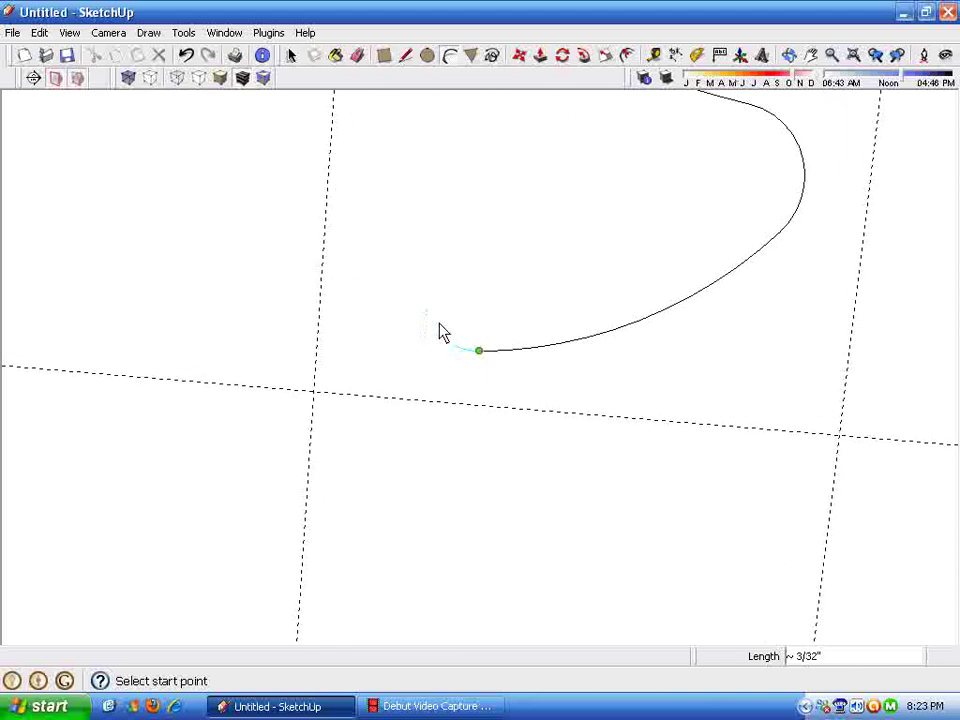
click(378, 344)
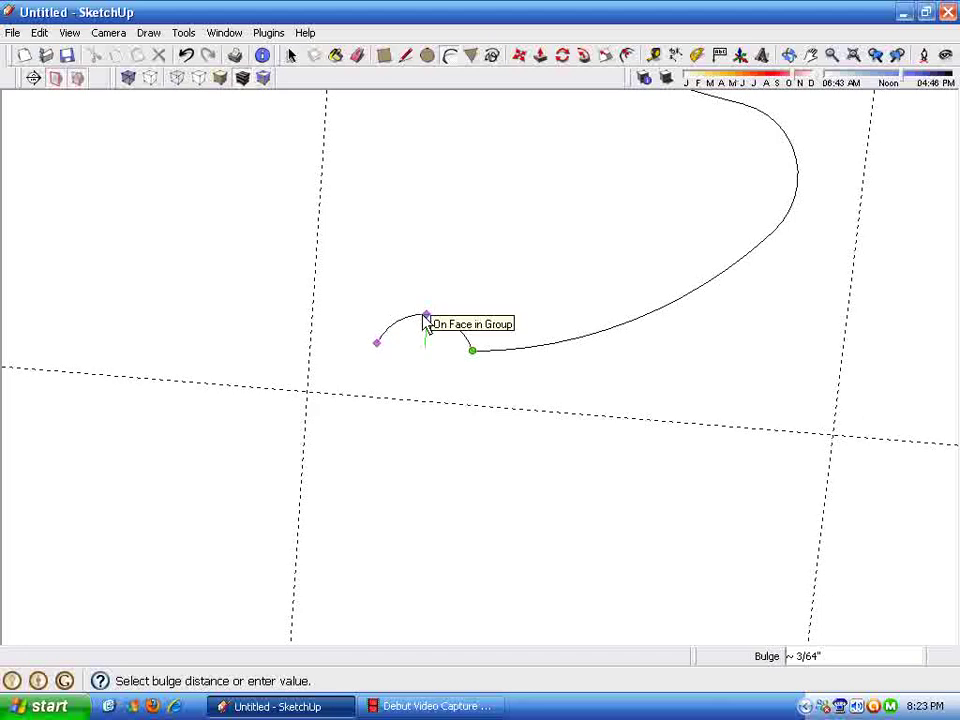
click(393, 347)
Draw a small inward cove arc and a tiny outward arc ending on the base guide, each bulging about 1/32"
click(377, 343)
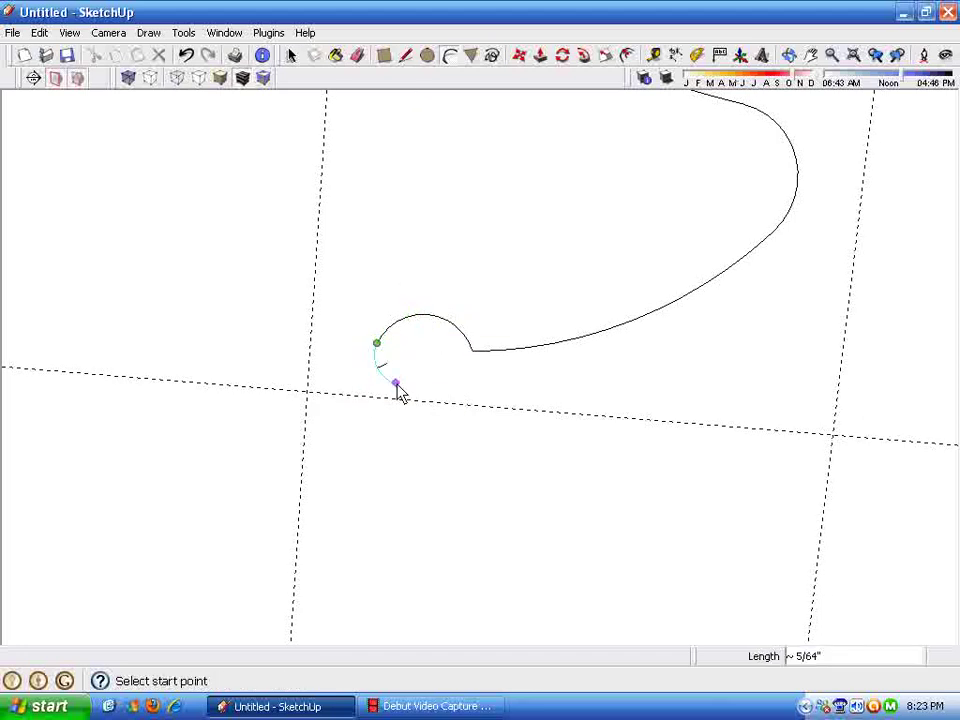
click(387, 392)
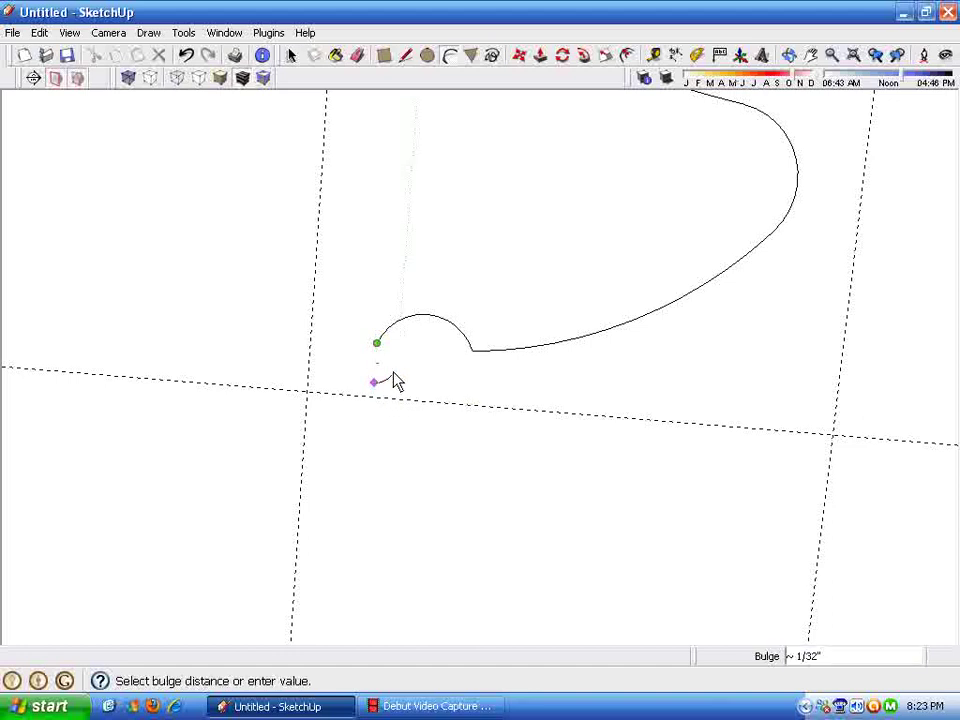
click(399, 378)
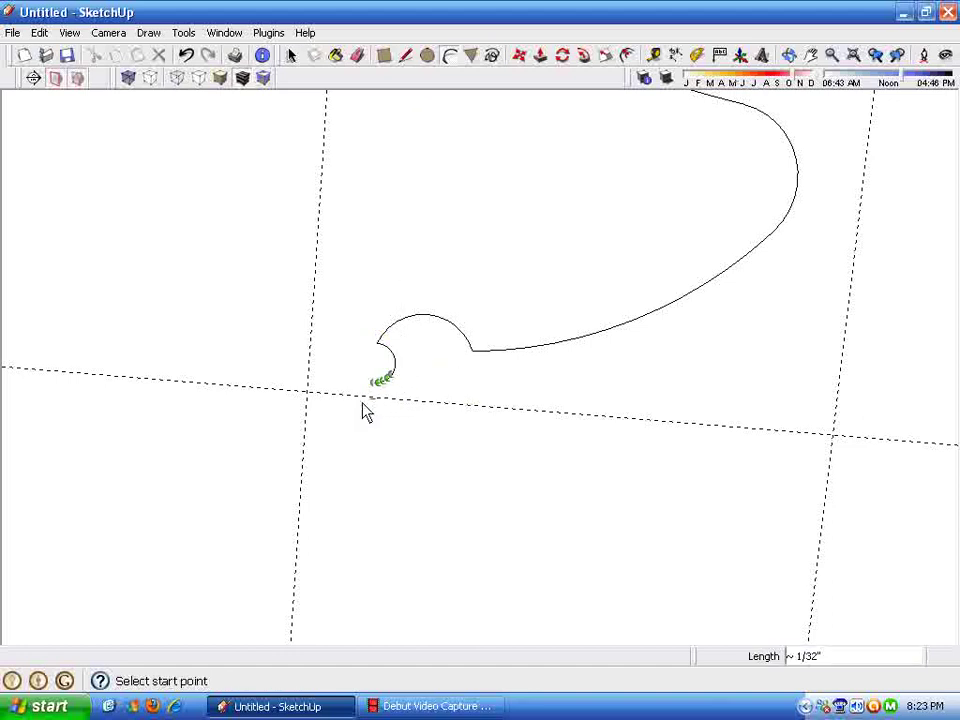
click(365, 401)
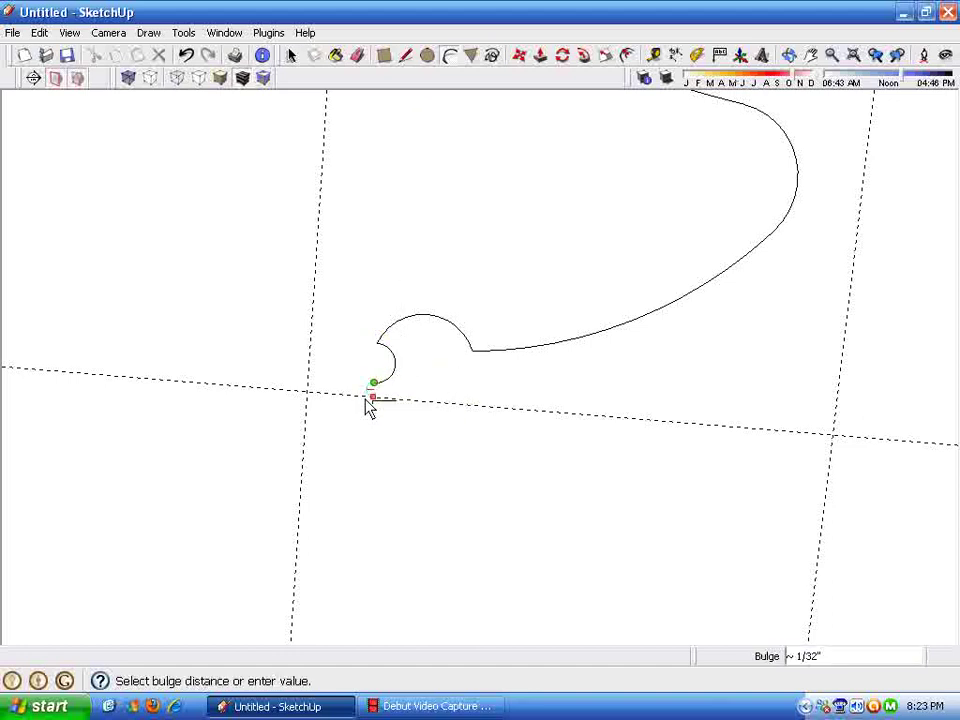
click(376, 404)
scroll(638, 432, down, 1)
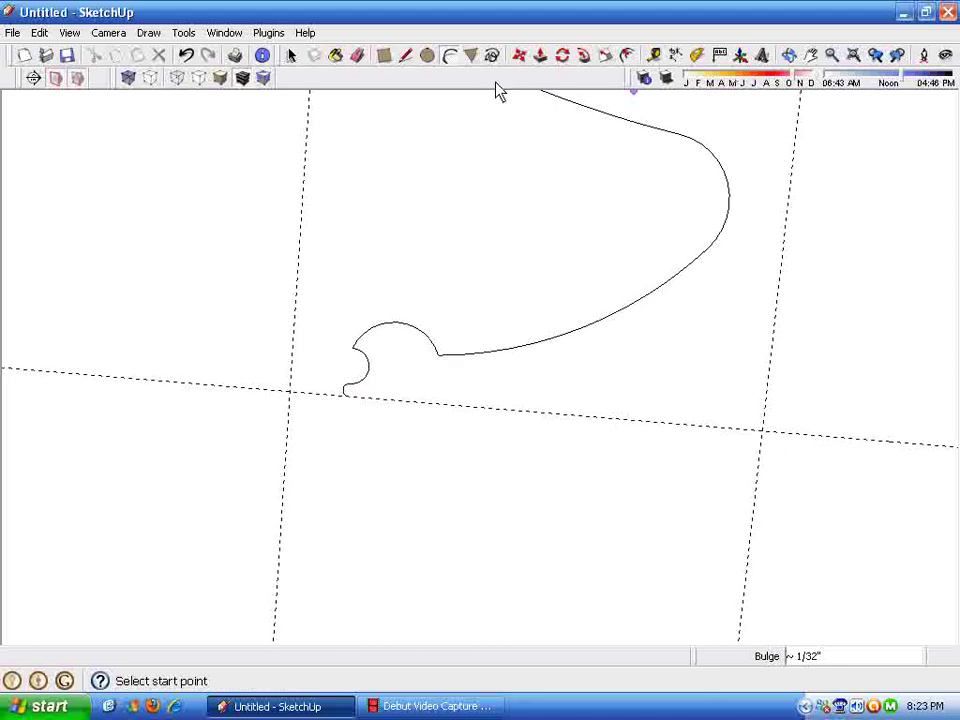
Draw the profile's base line along the base guide from its intersection with the axis guide to the last small arc's end
click(407, 55)
click(347, 396)
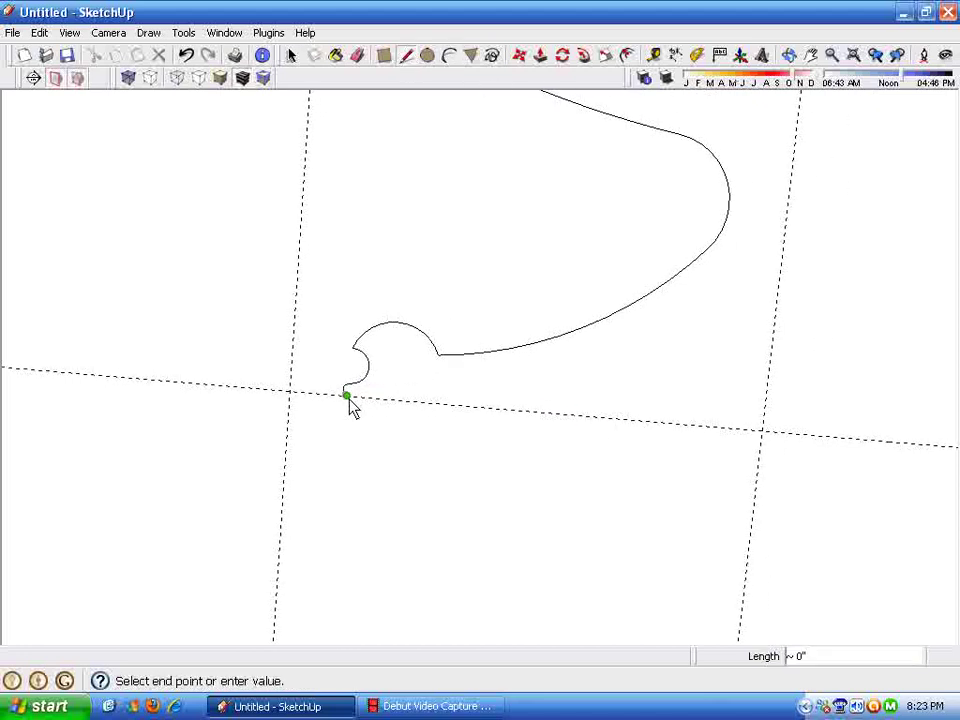
scroll(346, 460, up, 3)
key(Escape)
scroll(388, 378, down, 3)
scroll(410, 473, up, 2)
scroll(410, 473, up, 1)
scroll(322, 370, down, 3)
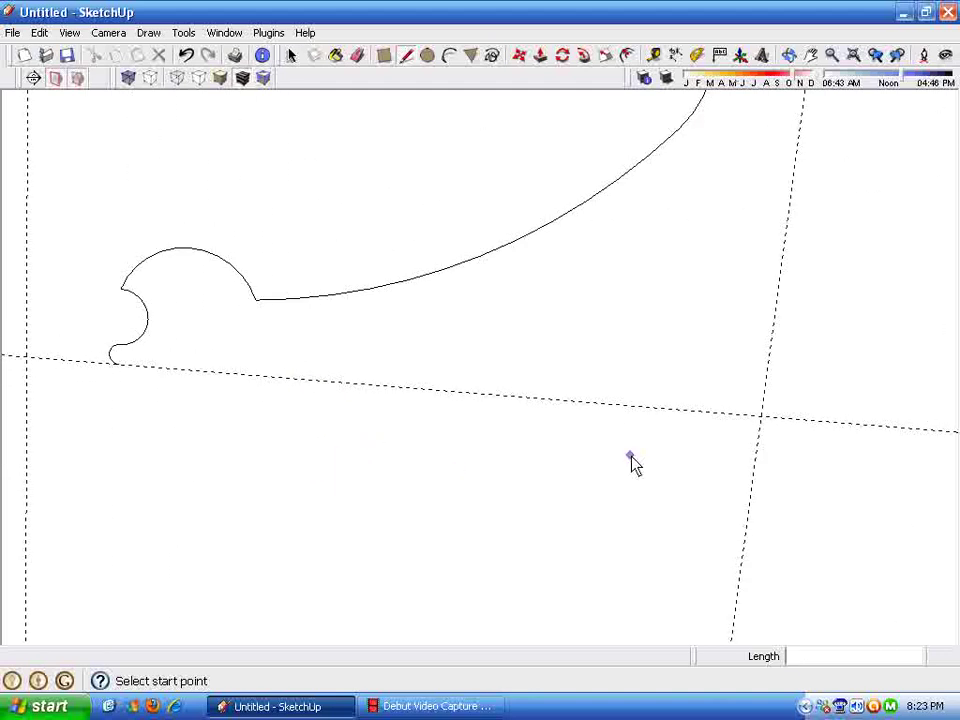
click(761, 417)
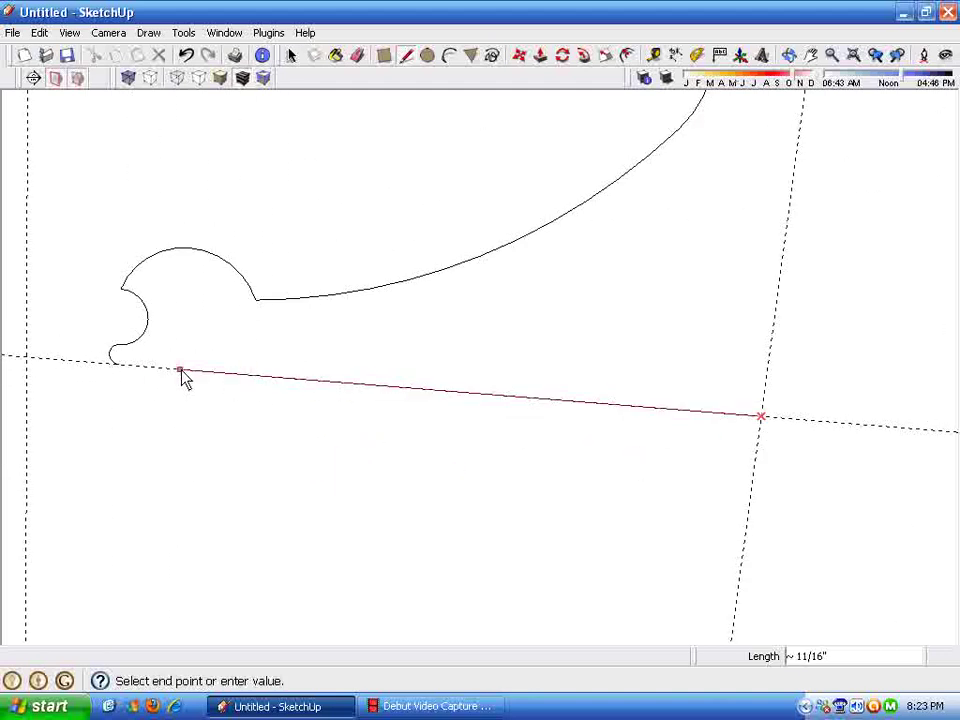
click(120, 366)
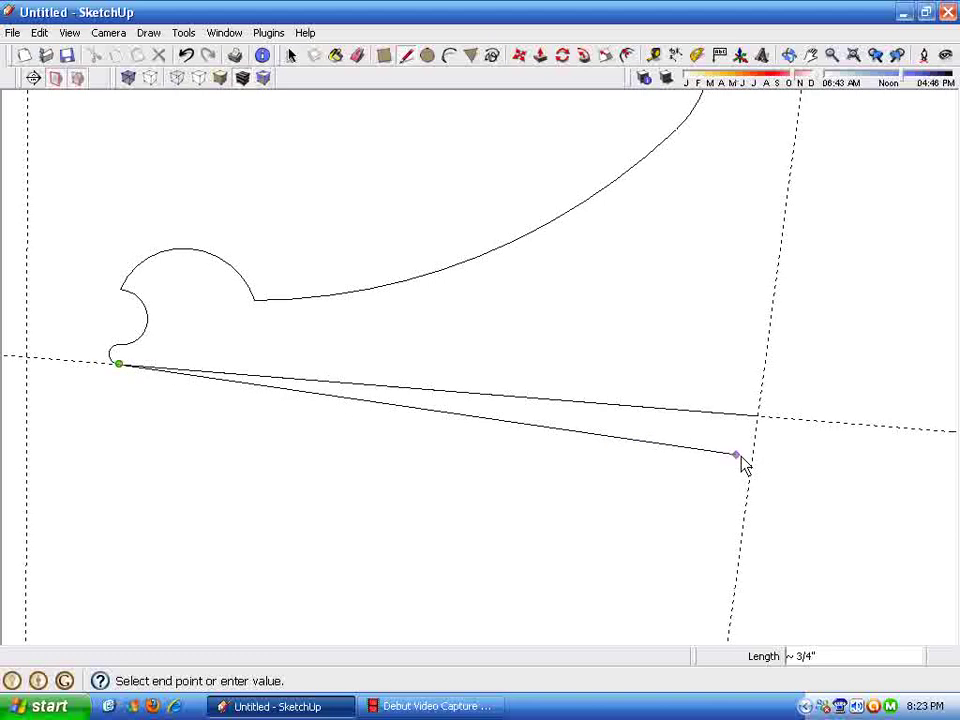
Close the profile with a line along the axis guide from the base corner up to the top arc's end
click(736, 412)
click(686, 459)
click(529, 171)
Move the whole profile face with its edges about 8 13/32" along the red axis, clear of the cube
middle_drag(530, 175, 407, 341)
key(space)
click(439, 315)
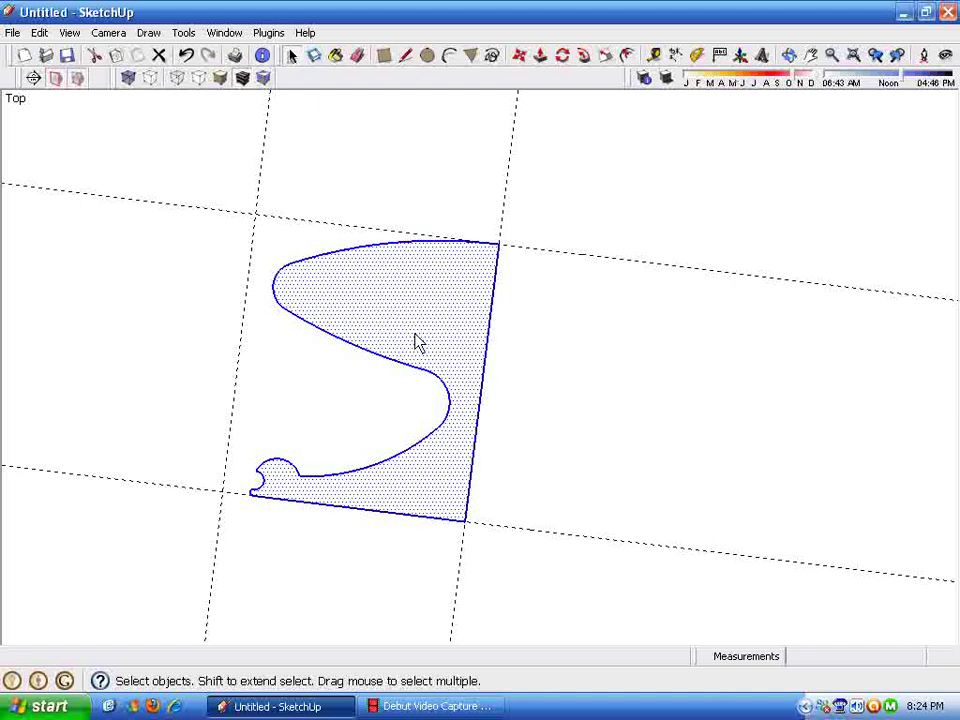
double_click(418, 324)
scroll(420, 322, down, 8)
middle_drag(489, 118, 521, 62)
click(520, 56)
click(104, 350)
scroll(300, 362, down, 2)
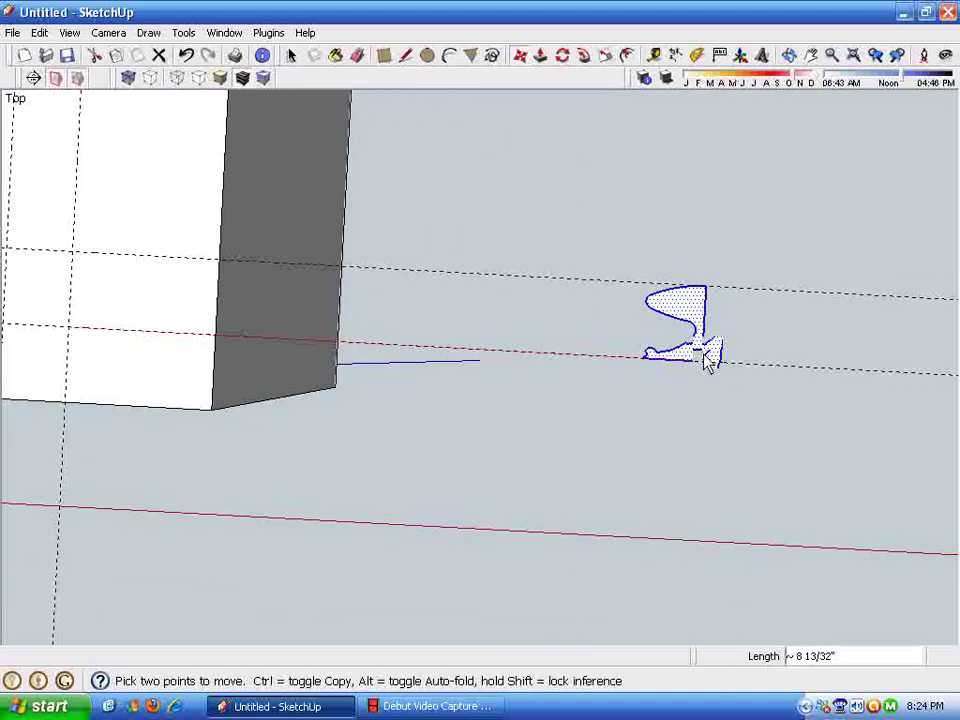
click(705, 355)
Erase the two guides that run past the moved profile beside the cube
mouse_move(728, 540)
middle_down()
mouse_move(720, 413)
mouse_move(609, 147)
mouse_move(570, 86)
mouse_move(630, 120)
mouse_move(744, 330)
mouse_move(375, 92)
mouse_move(360, 58)
middle_up()
key(space)
click(742, 287)
click(357, 55)
drag(490, 378, 491, 384)
middle_drag(491, 384, 587, 258)
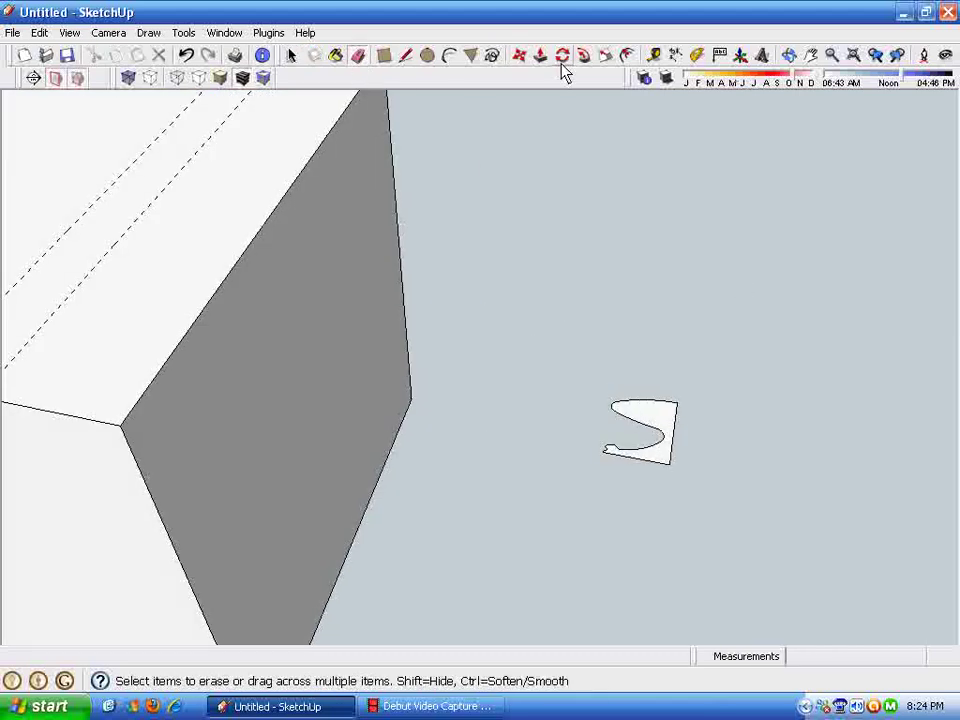
click(426, 57)
middle_drag(192, 508, 79, 464)
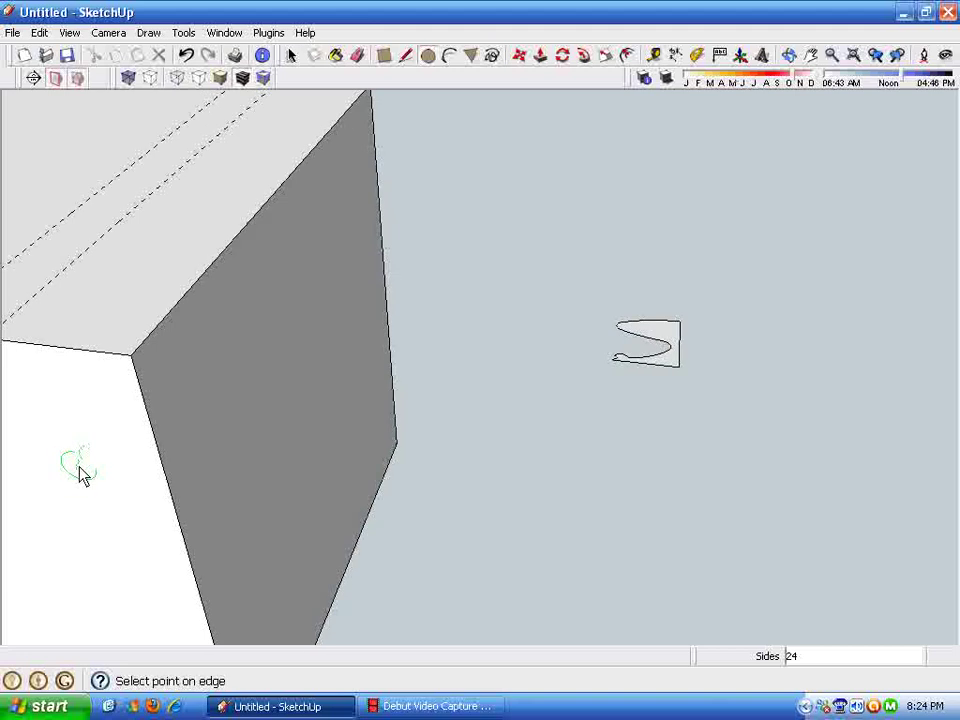
key(space)
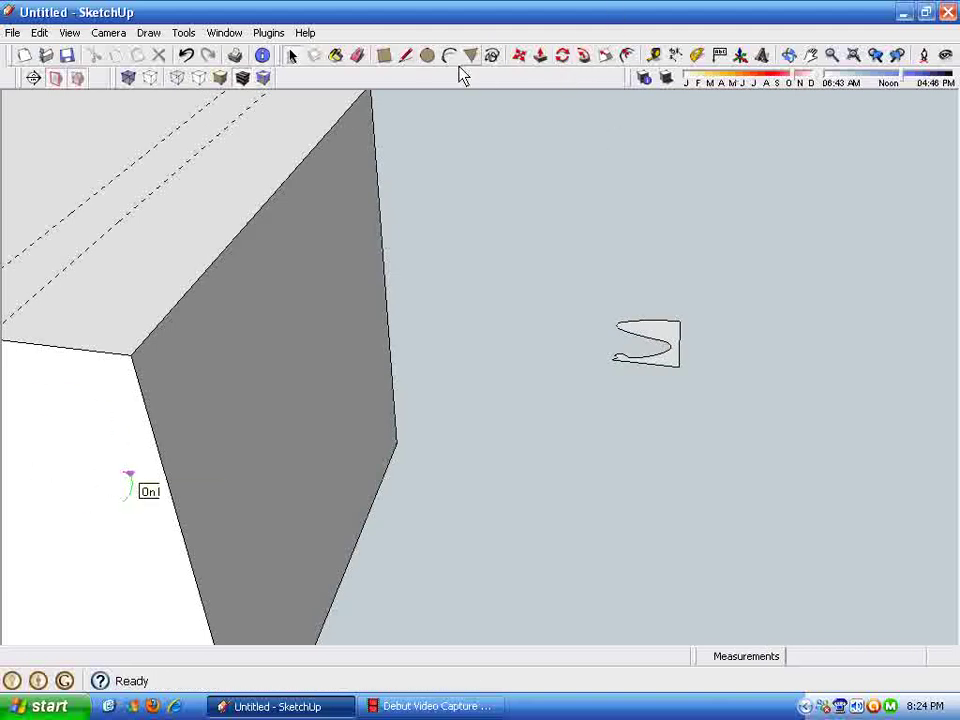
Draw a horizontal circle centred on the profile's lower axis corner with a radius of about 49/64", reaching the base's outer end
click(427, 55)
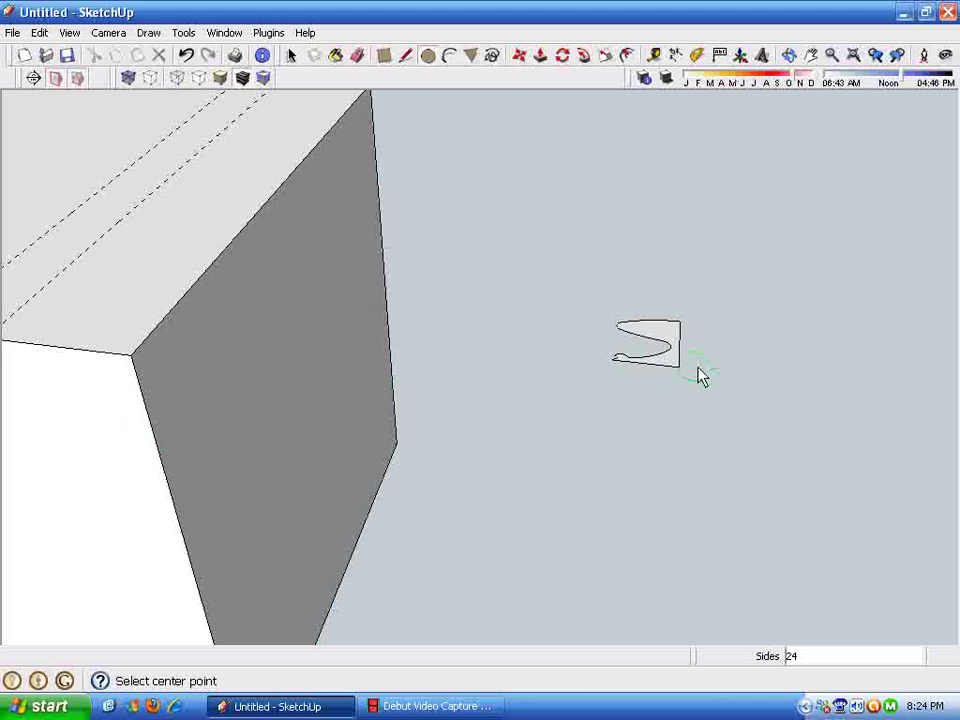
scroll(676, 372, up, 10)
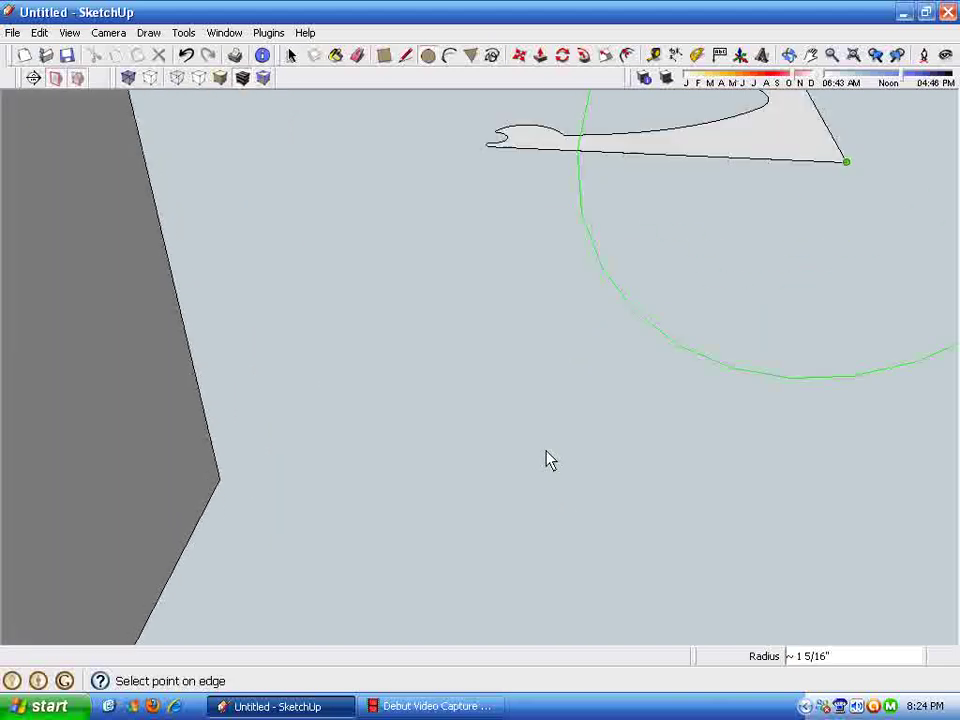
scroll(550, 497, up, 5)
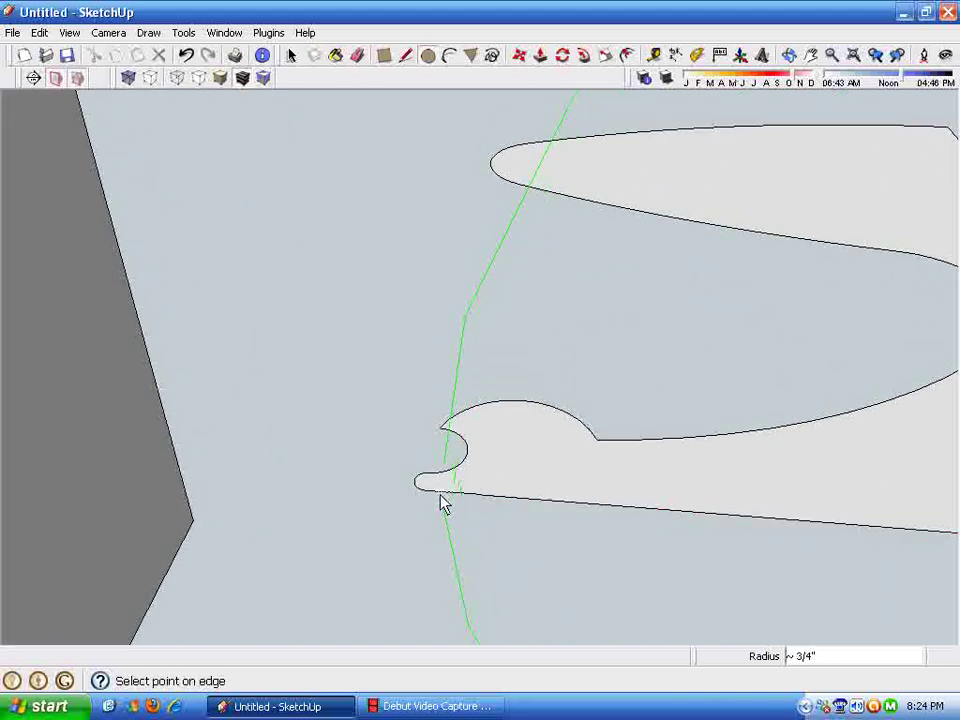
click(433, 503)
Delete the circle's face, leaving only its edge as the sweep path
scroll(435, 501, down, 10)
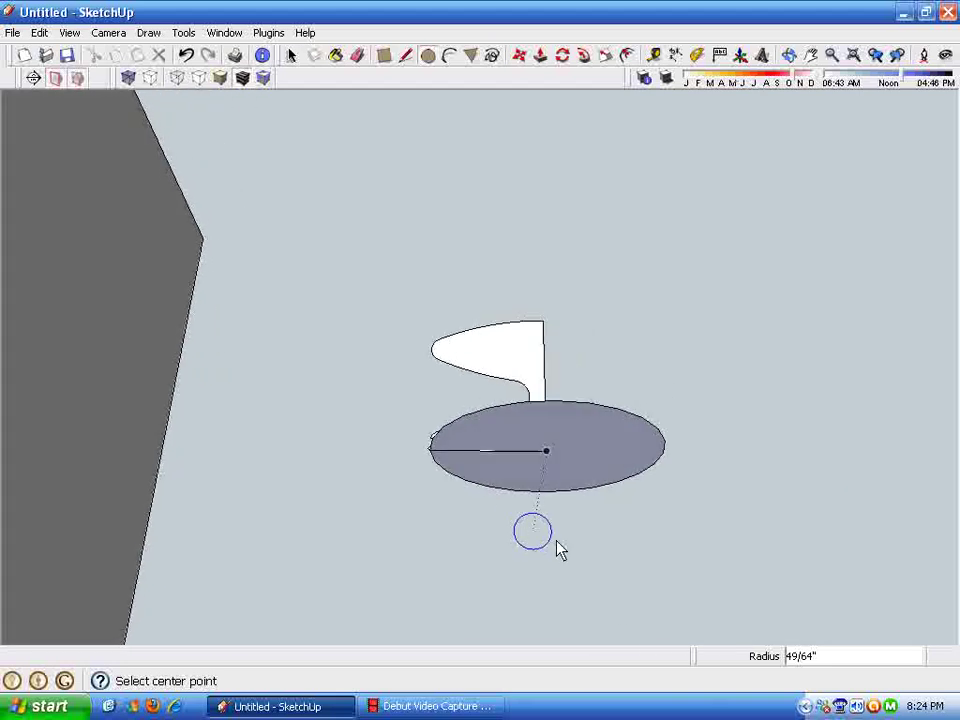
middle_drag(558, 548, 591, 452)
key(space)
click(595, 453)
key(Delete)
Sweep the profile face around the circle with Follow Me to form the knob
scroll(570, 499, down, 3)
middle_drag(570, 499, 476, 356)
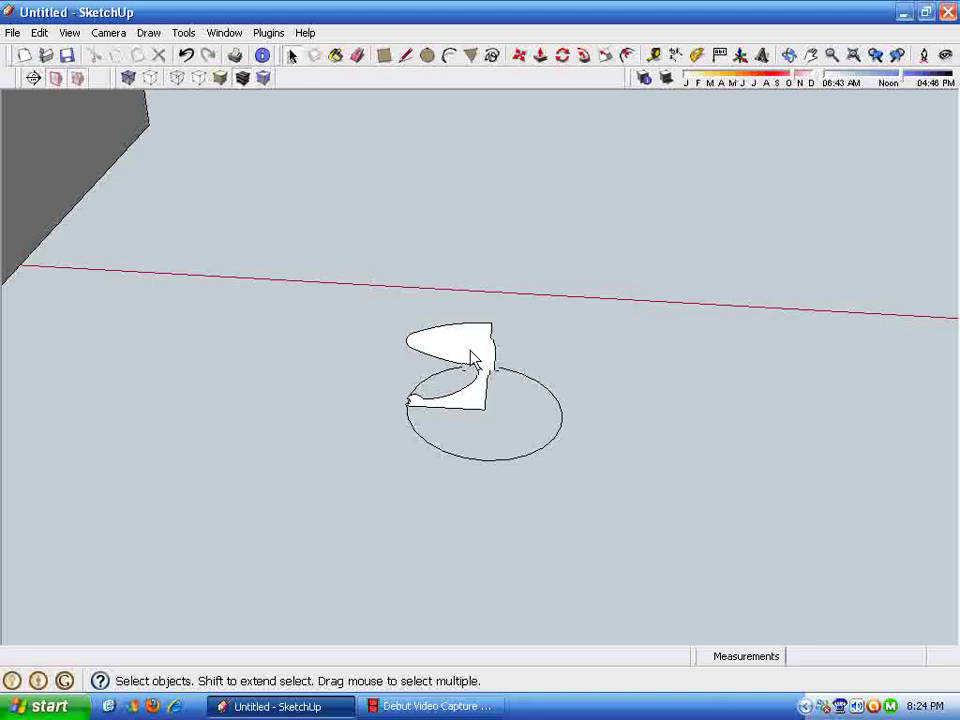
click(445, 337)
click(531, 452)
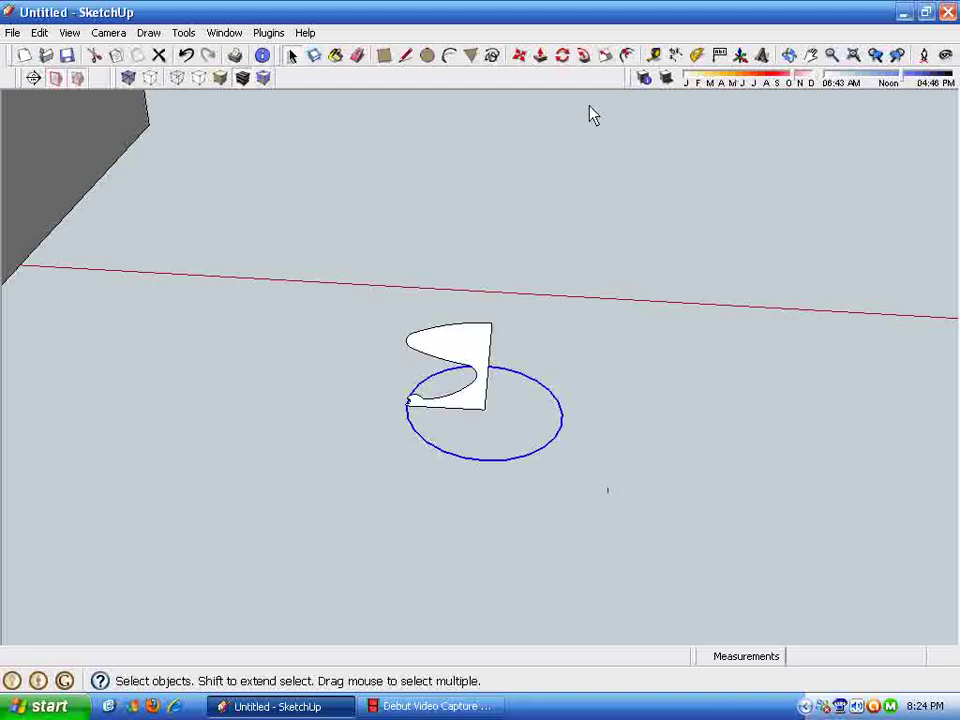
click(584, 55)
middle_drag(530, 520, 611, 339)
click(474, 345)
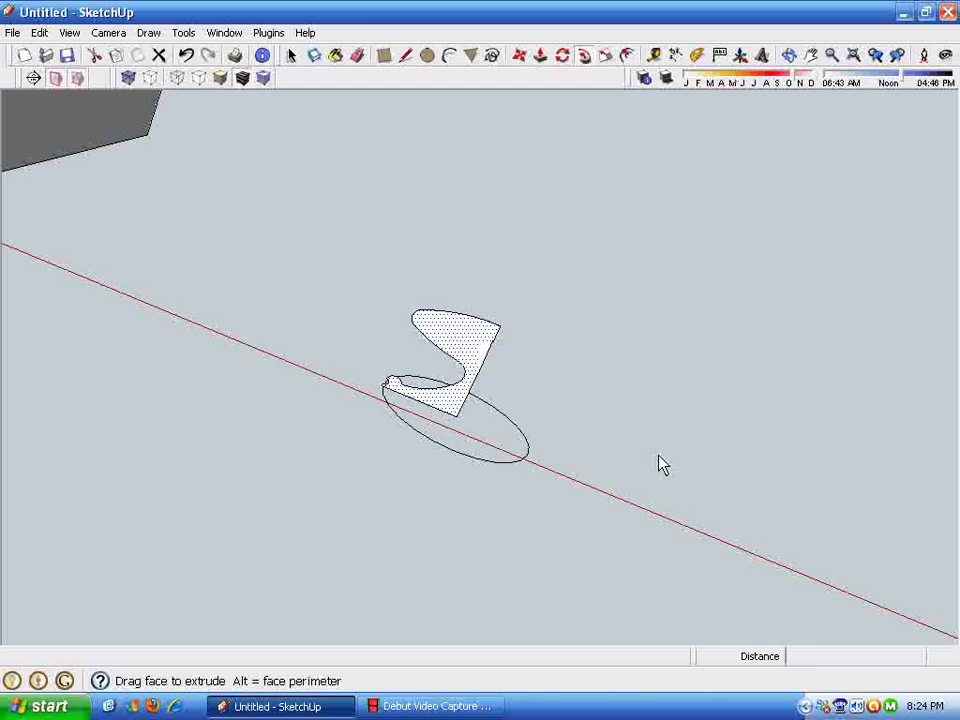
click(564, 491)
Select the entire swept knob and reverse its faces
middle_drag(564, 491, 322, 284)
key(space)
drag(311, 259, 613, 497)
right_click(489, 393)
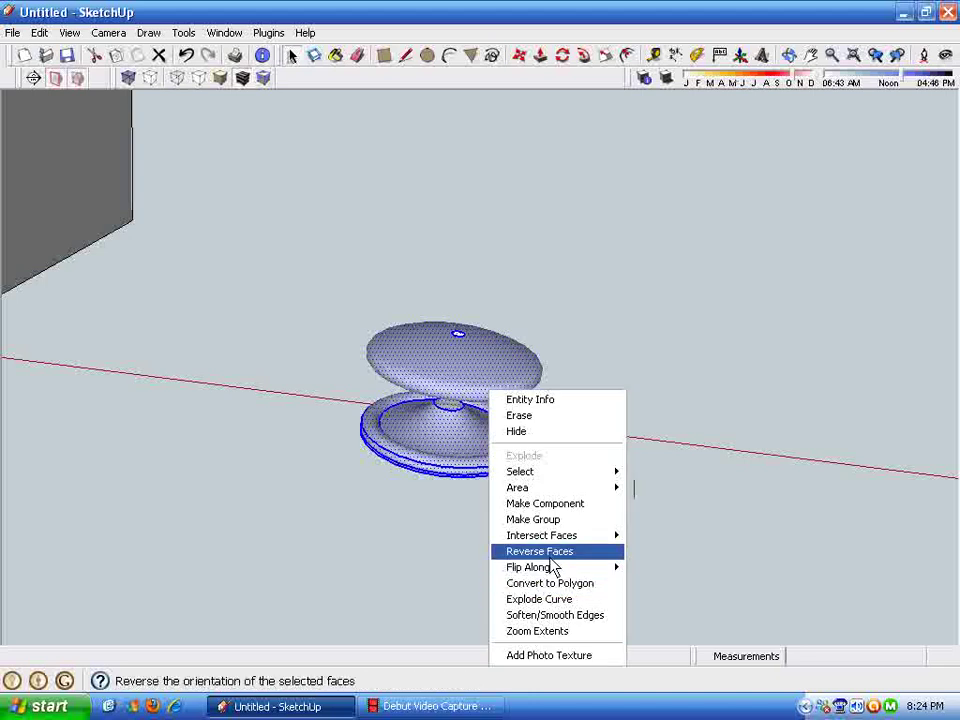
click(545, 551)
click(499, 568)
Undo the face reversal and the Follow Me sweep, going back to the flat profile and the circle path
middle_drag(499, 568, 375, 479)
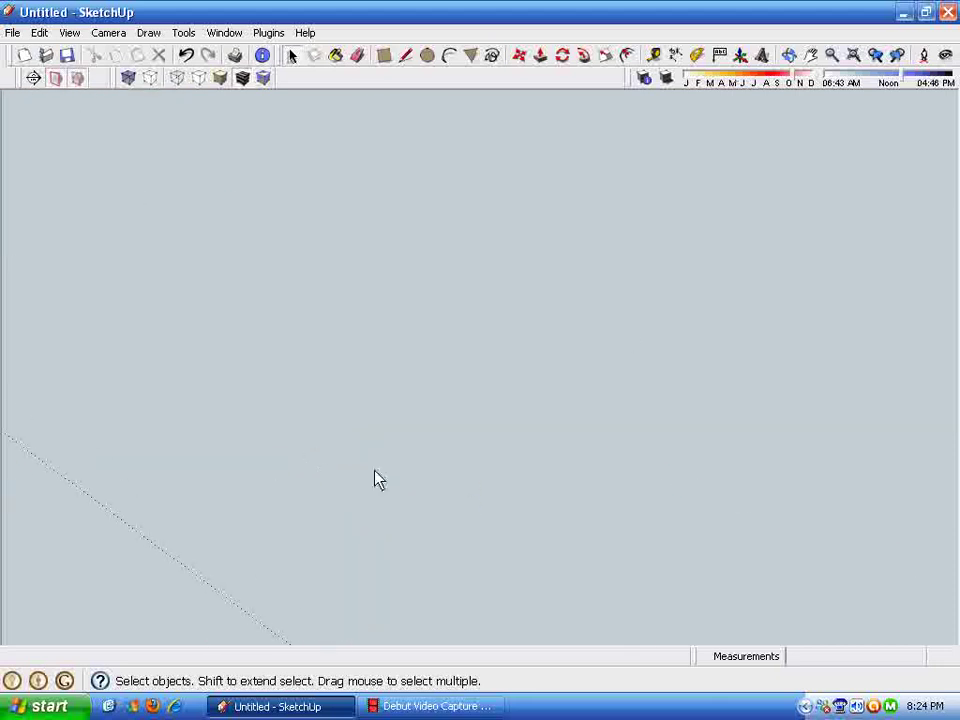
click(853, 57)
middle_drag(676, 607, 453, 491)
scroll(452, 487, up, 6)
middle_drag(322, 323, 298, 257)
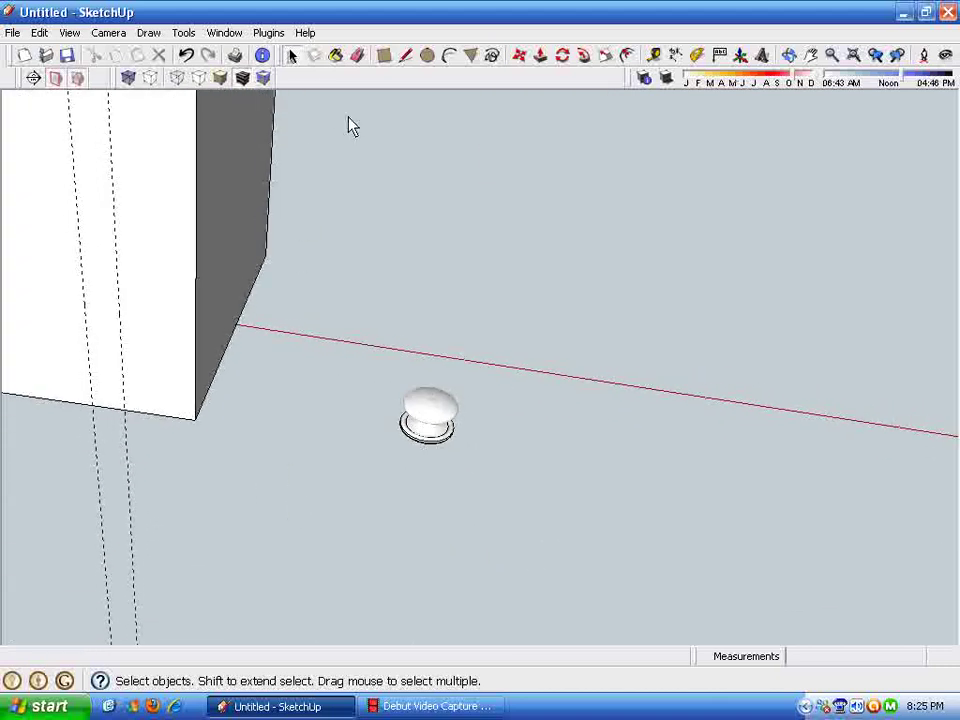
key(ctrl+z)
key(ctrl+z)
key(ctrl+z)
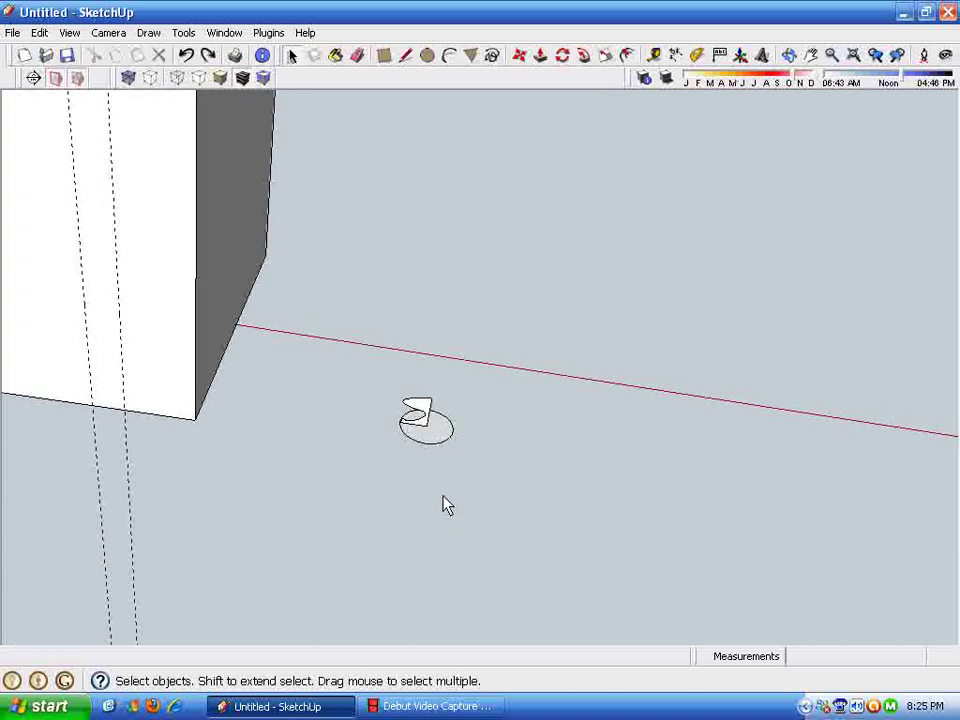
middle_drag(438, 467, 417, 464)
key(ctrl+z)
Select the profile and circle together and scale them uniformly from a corner by a factor of 10
middle_drag(455, 500, 381, 364)
drag(349, 317, 564, 510)
middle_drag(463, 504, 630, 127)
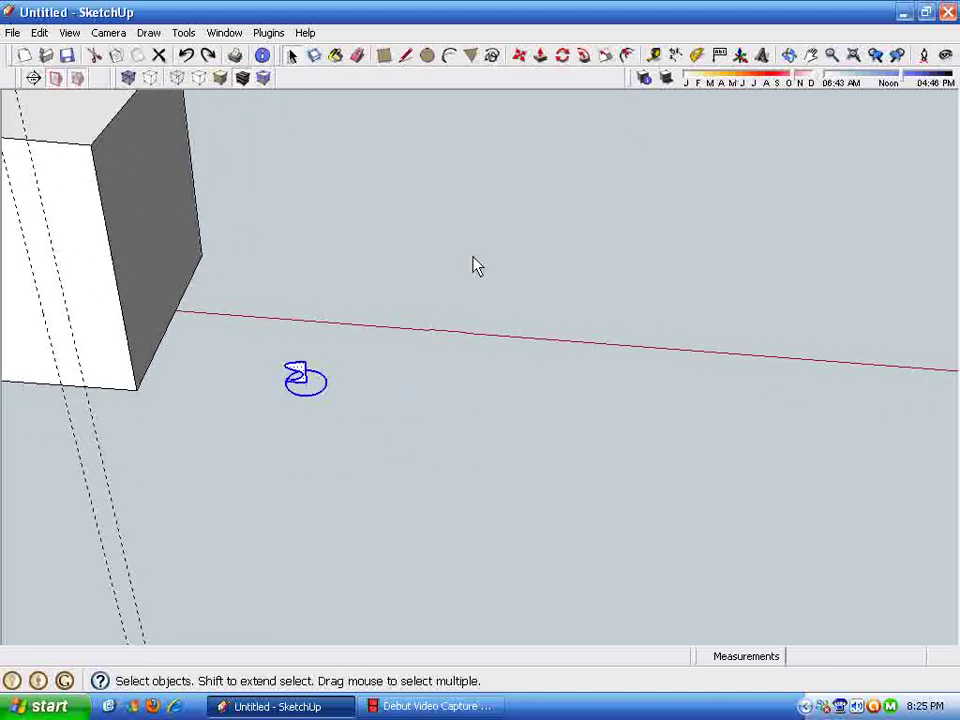
click(604, 57)
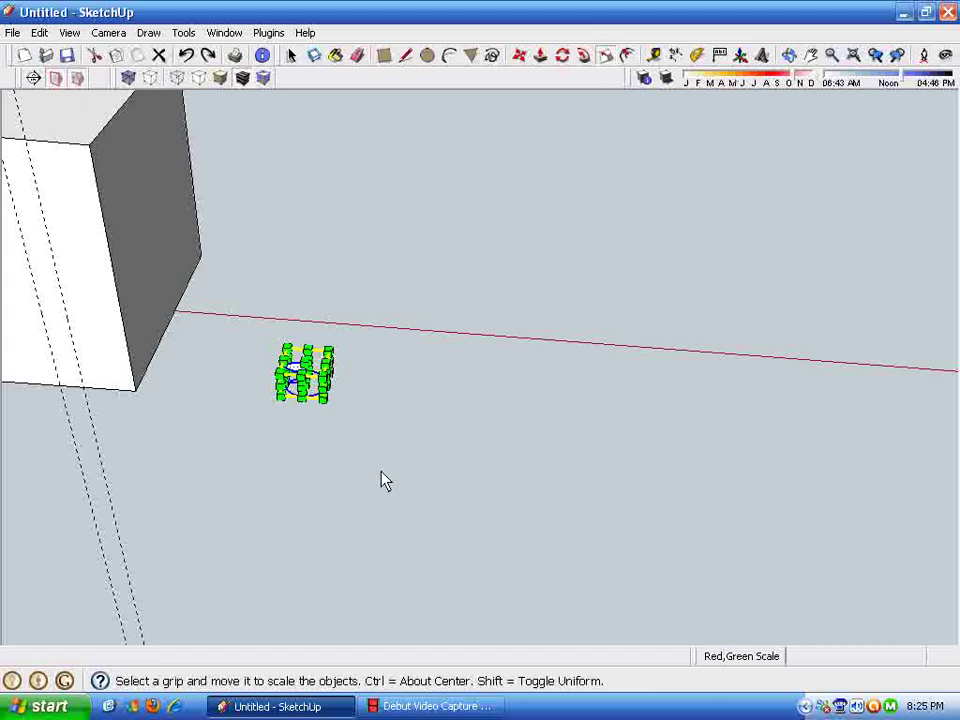
middle_drag(381, 481, 344, 376)
drag(313, 229, 558, 262)
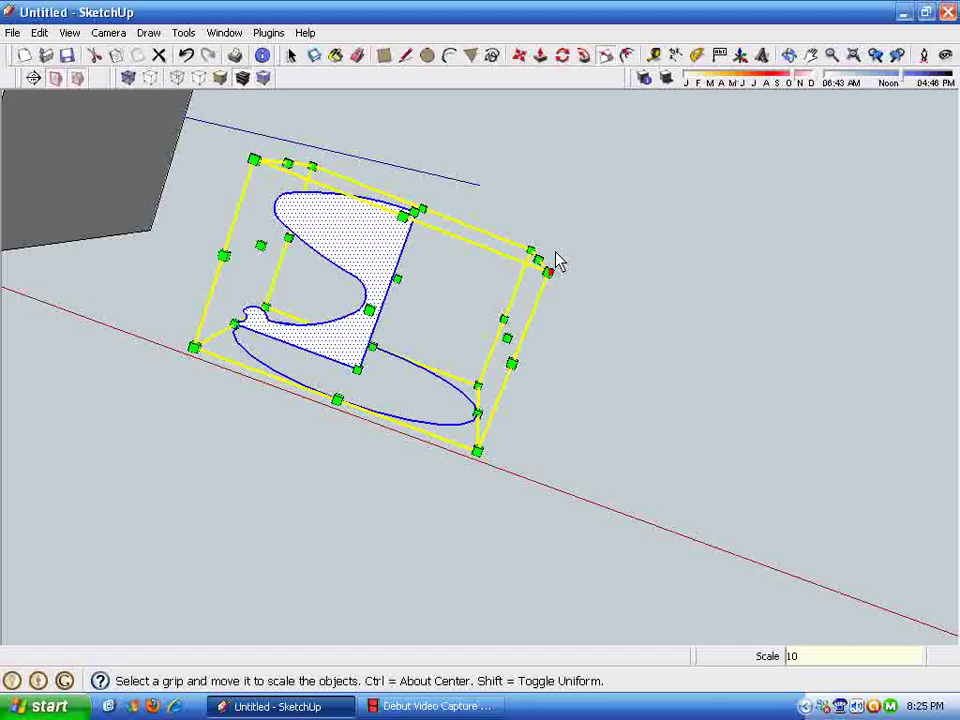
key(Return)
Select only the enlarged profile face together with its bounding edges
scroll(556, 253, down, 5)
mouse_move(557, 253)
middle_down()
mouse_move(623, 390)
mouse_move(573, 619)
mouse_move(540, 542)
mouse_move(724, 591)
mouse_move(656, 609)
mouse_move(487, 468)
middle_up()
key(space)
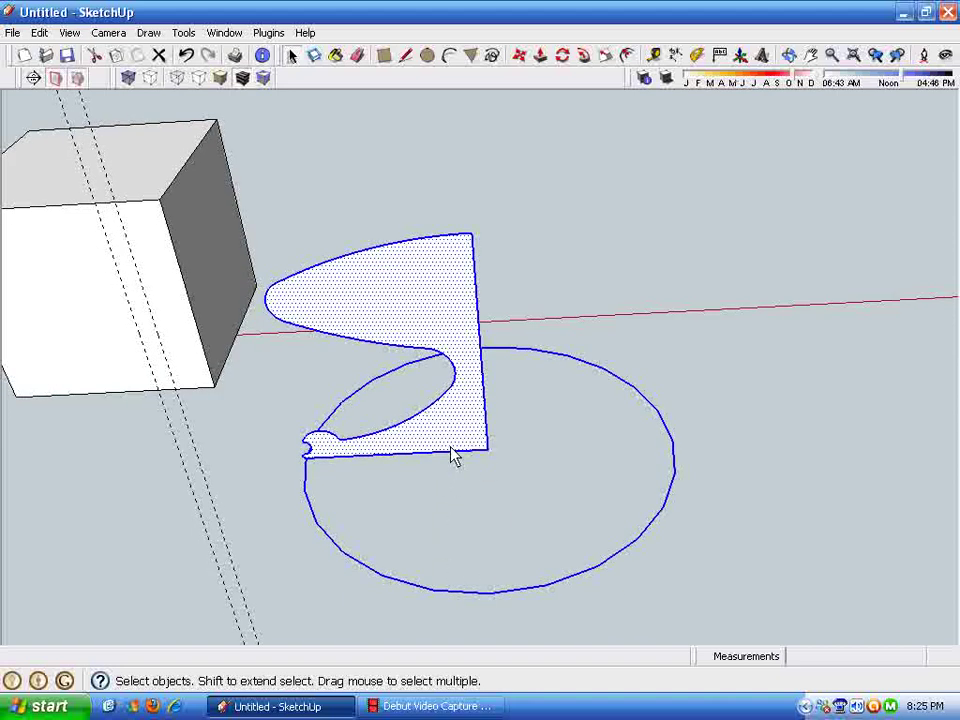
double_click(453, 444)
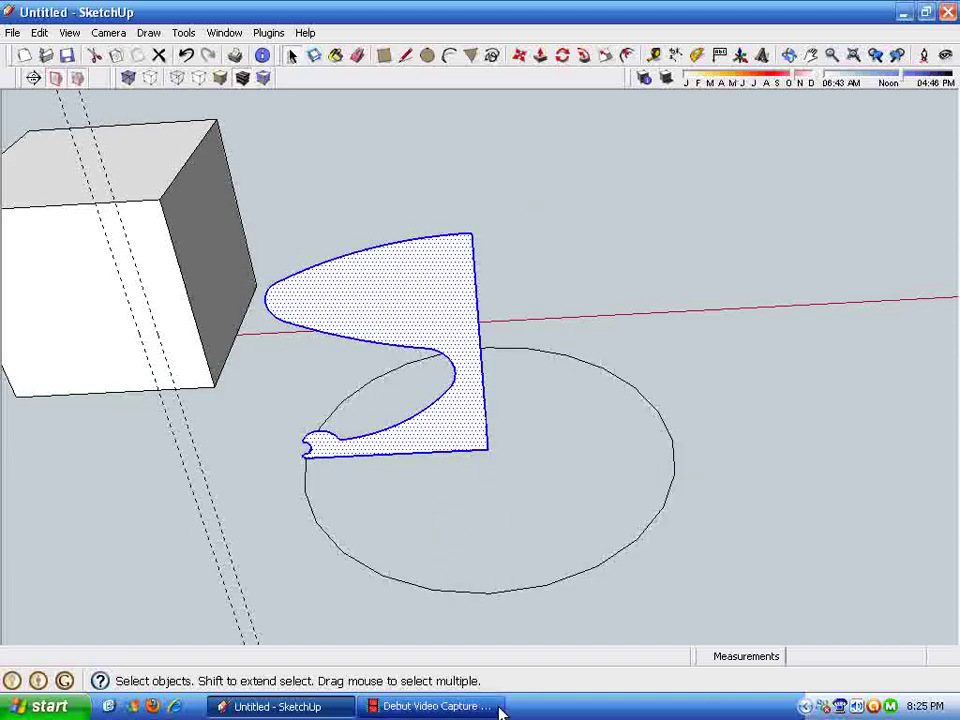
Sweep the enlarged profile face around the full circle with Follow Me to form the knob
click(513, 594)
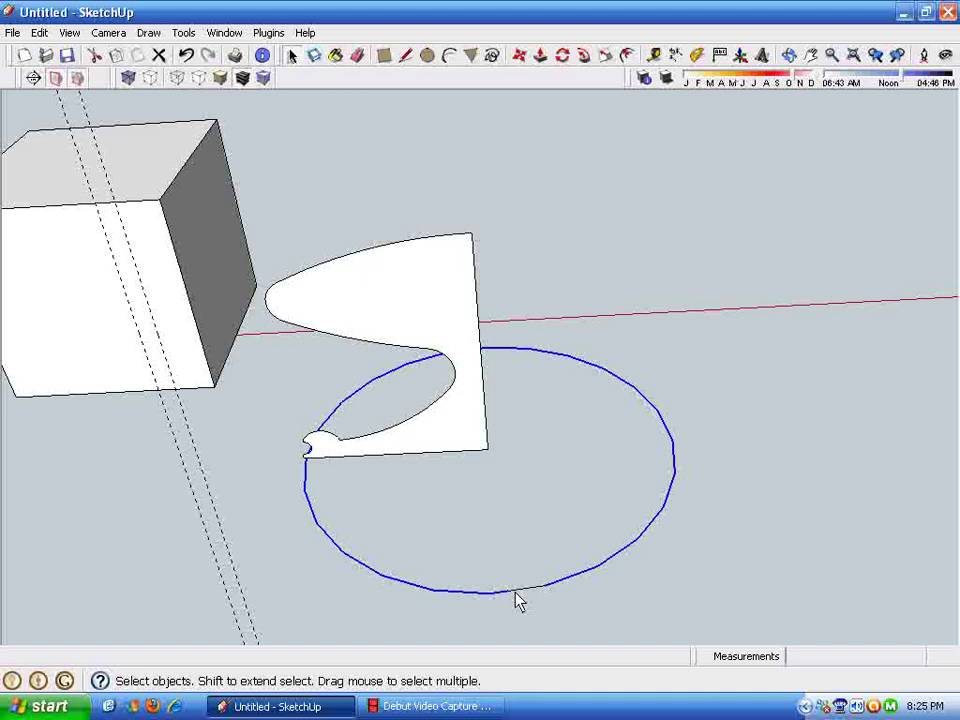
click(584, 56)
drag(429, 332, 526, 412)
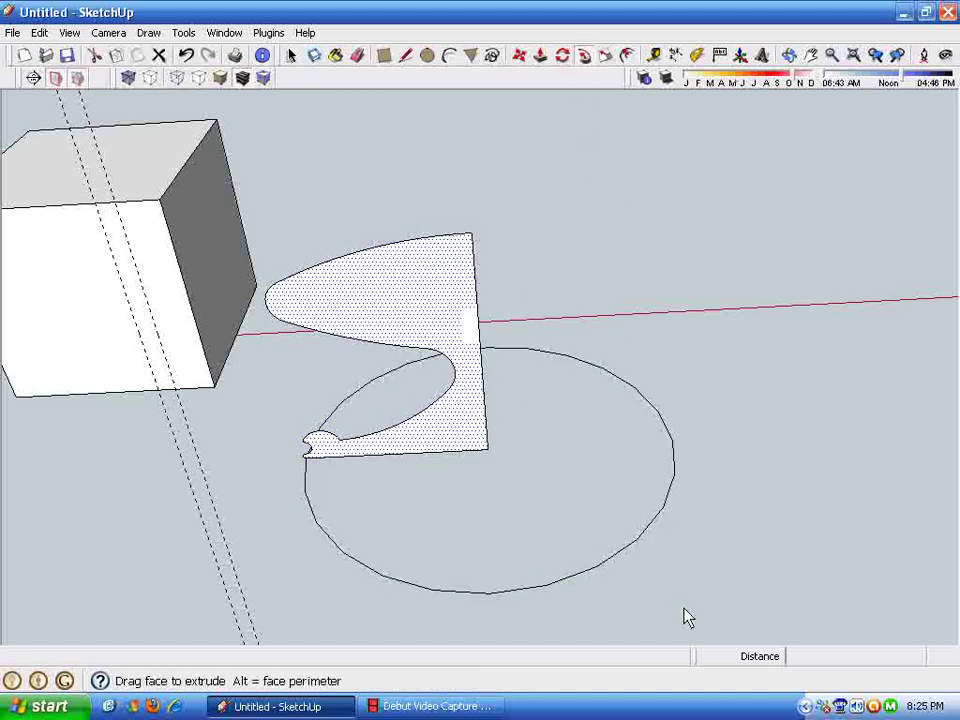
click(697, 523)
middle_drag(696, 521, 585, 572)
Select the entire swept knob and reverse its faces
key(space)
middle_drag(540, 491, 296, 206)
drag(296, 206, 690, 589)
right_click(494, 366)
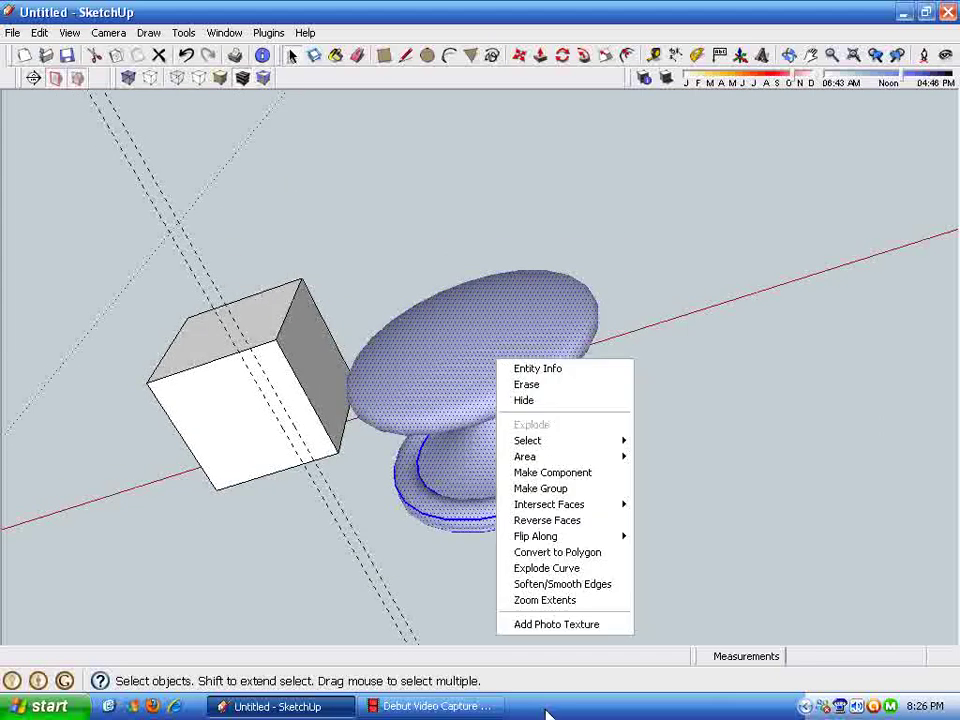
click(576, 521)
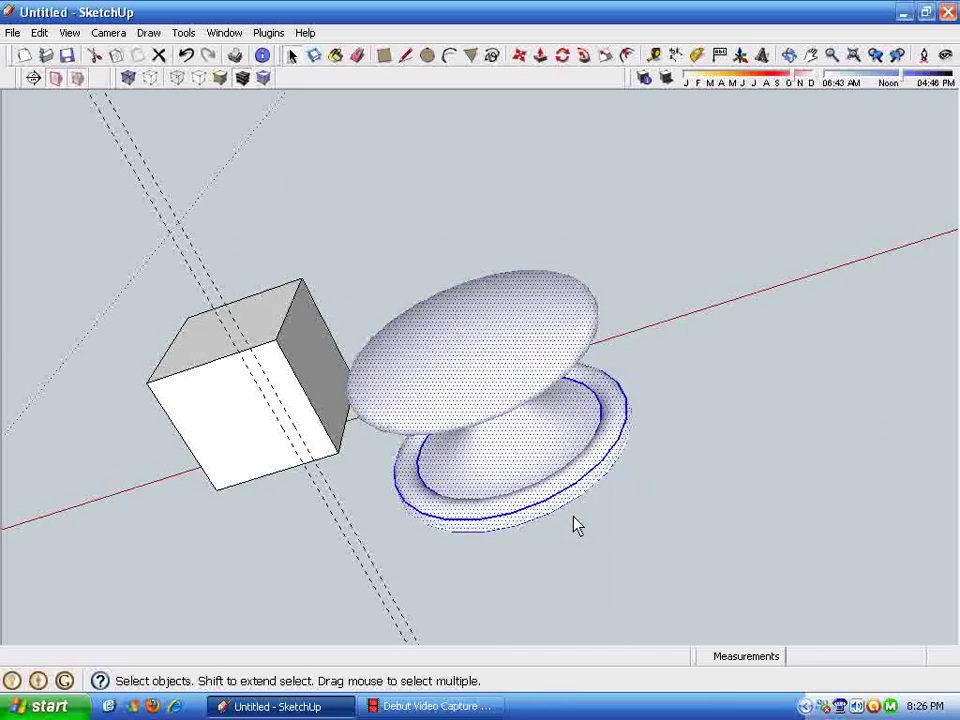
Select the whole knob and scale it down uniformly from a corner by a factor of .1
click(658, 493)
middle_drag(658, 493, 350, 290)
drag(349, 283, 623, 544)
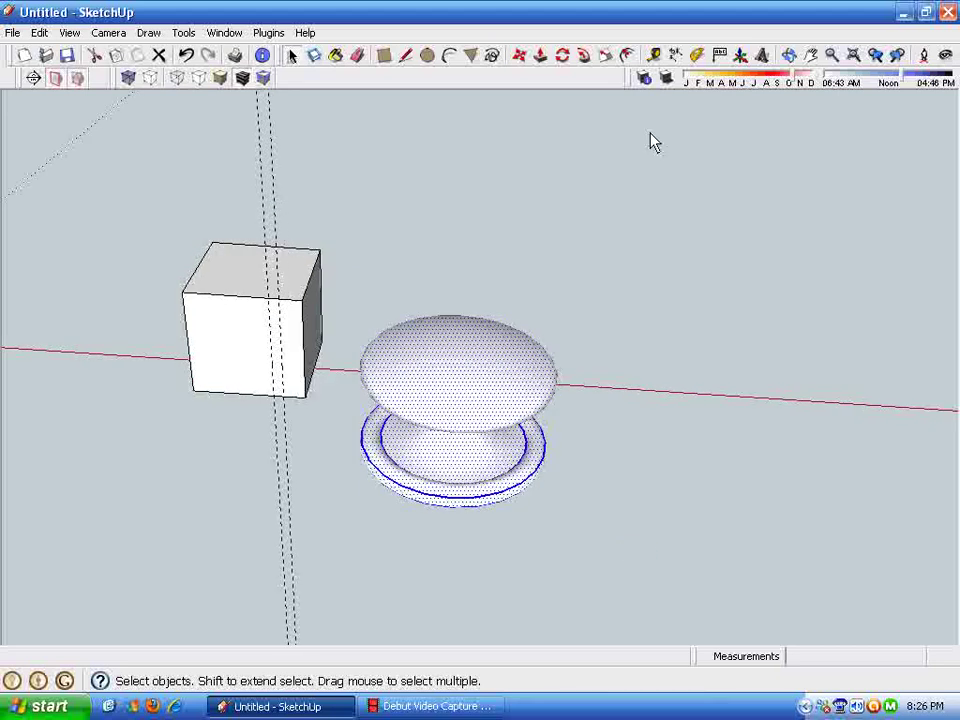
key(s)
middle_drag(611, 189, 572, 425)
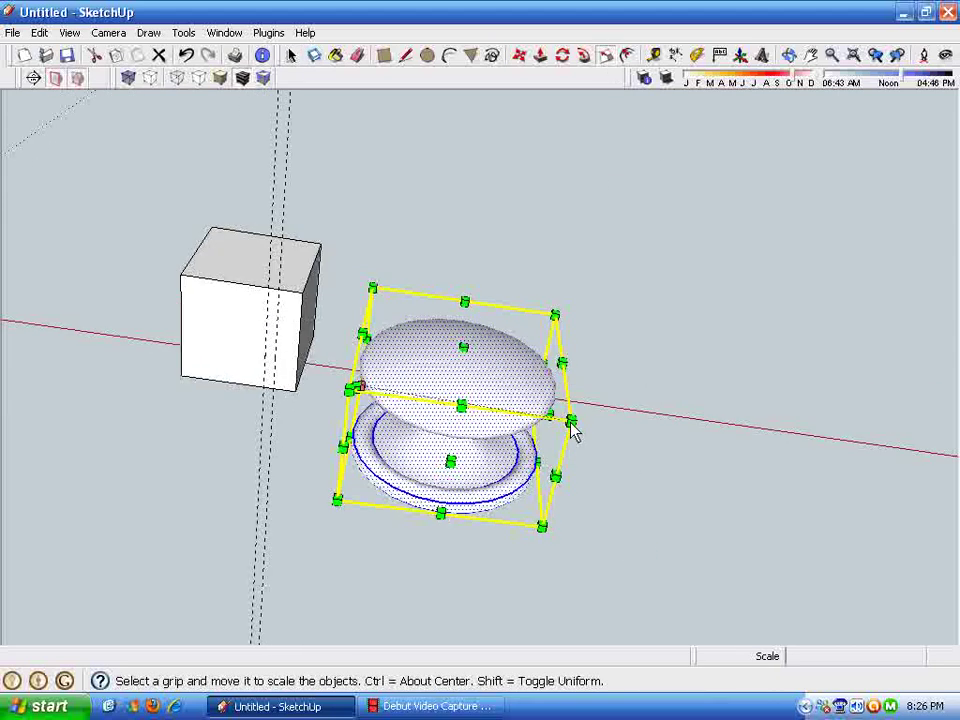
drag(570, 421, 455, 415)
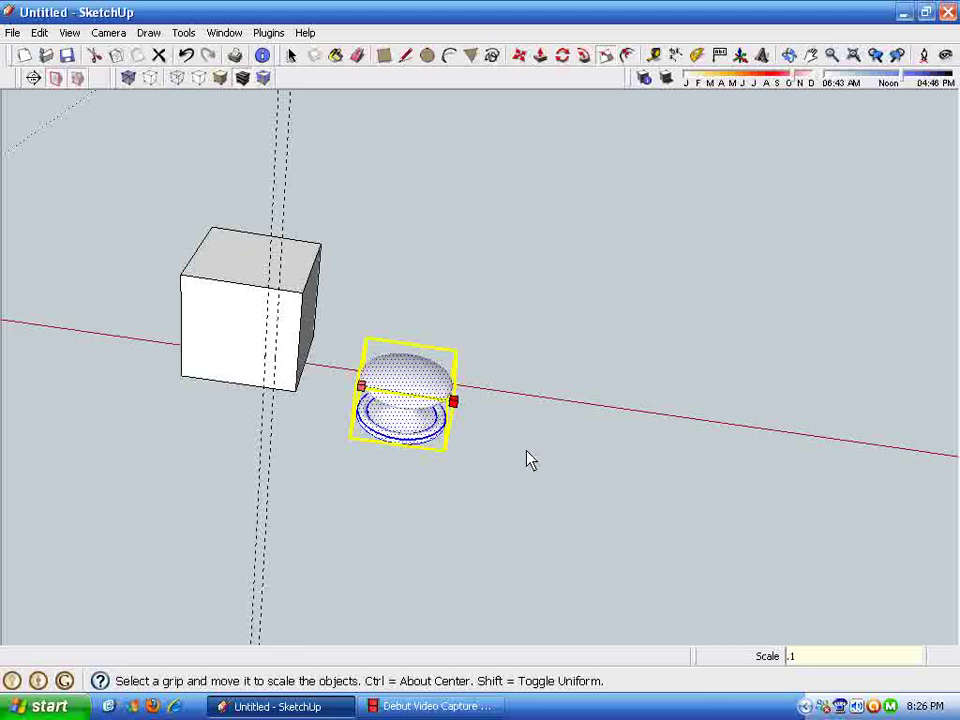
key(Return)
key(space)
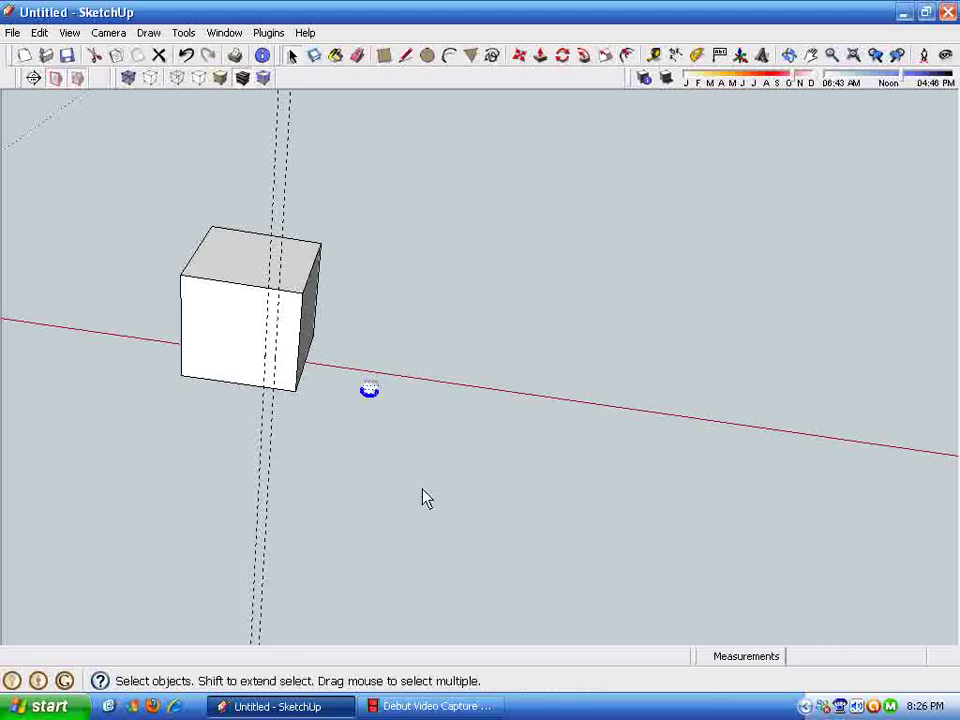
Erase both dashed guide lines crossing the cube
click(358, 58)
click(282, 230)
mouse_move(410, 410)
middle_down()
mouse_move(441, 467)
mouse_move(358, 154)
middle_up()
middle_drag(305, 123, 353, 173)
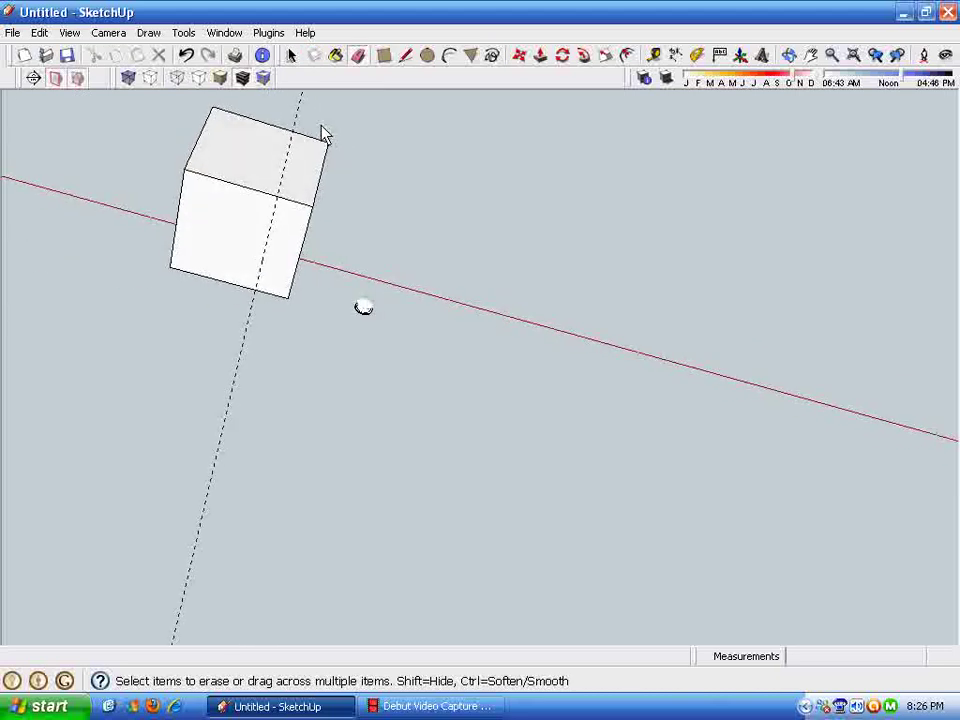
middle_drag(300, 112, 244, 374)
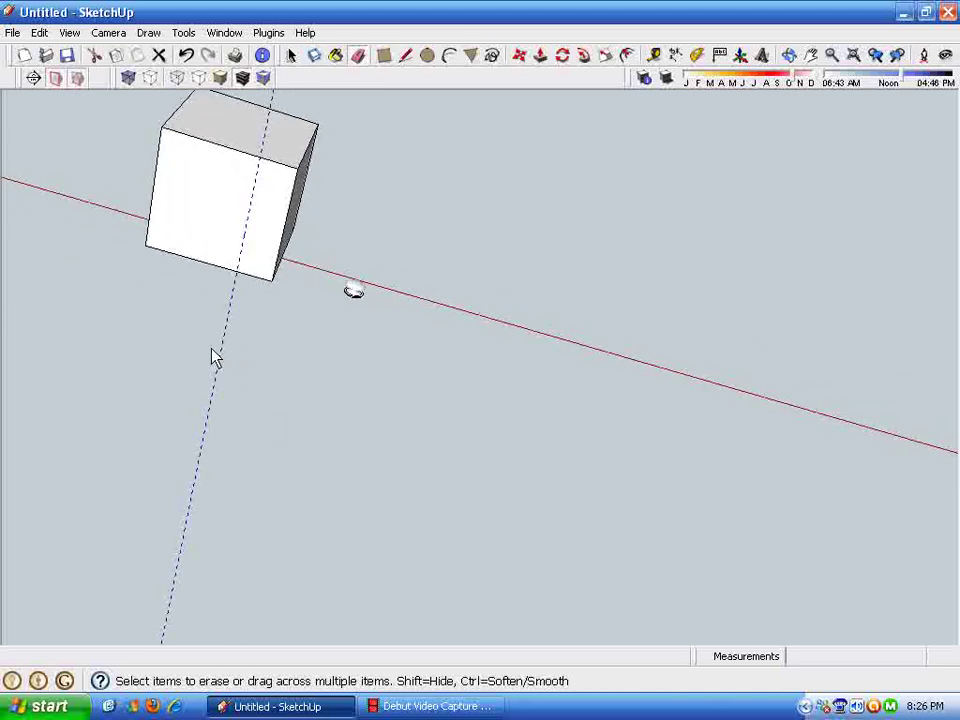
click(215, 358)
middle_drag(360, 354, 267, 391)
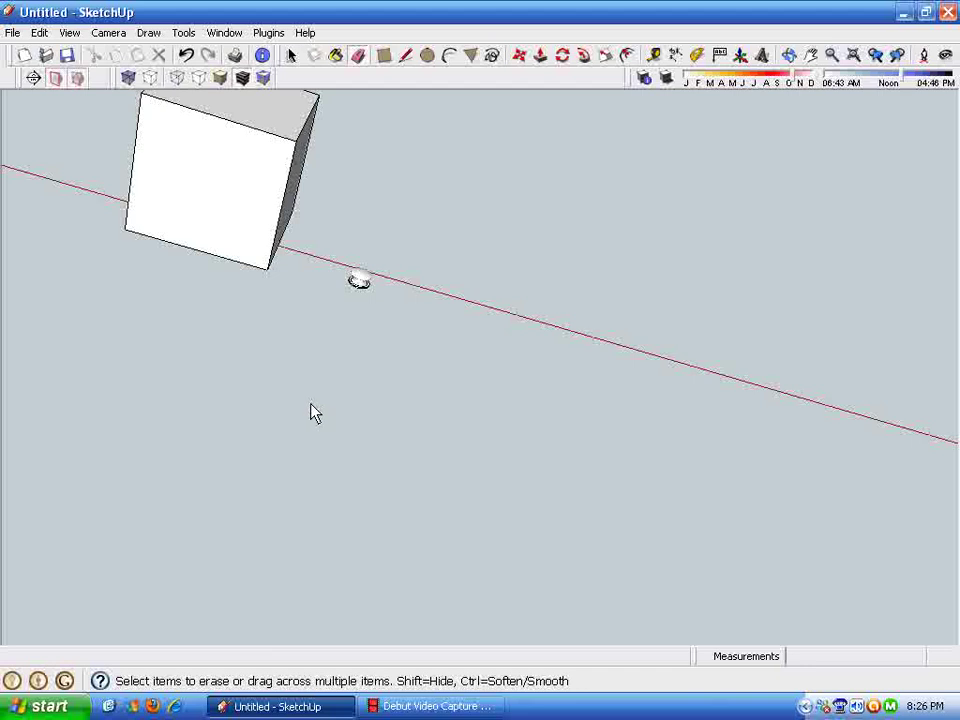
scroll(324, 376, up, 1)
key(space)
drag(338, 215, 473, 335)
middle_drag(473, 335, 585, 145)
scroll(401, 327, up, 1)
click(471, 350)
click(398, 369)
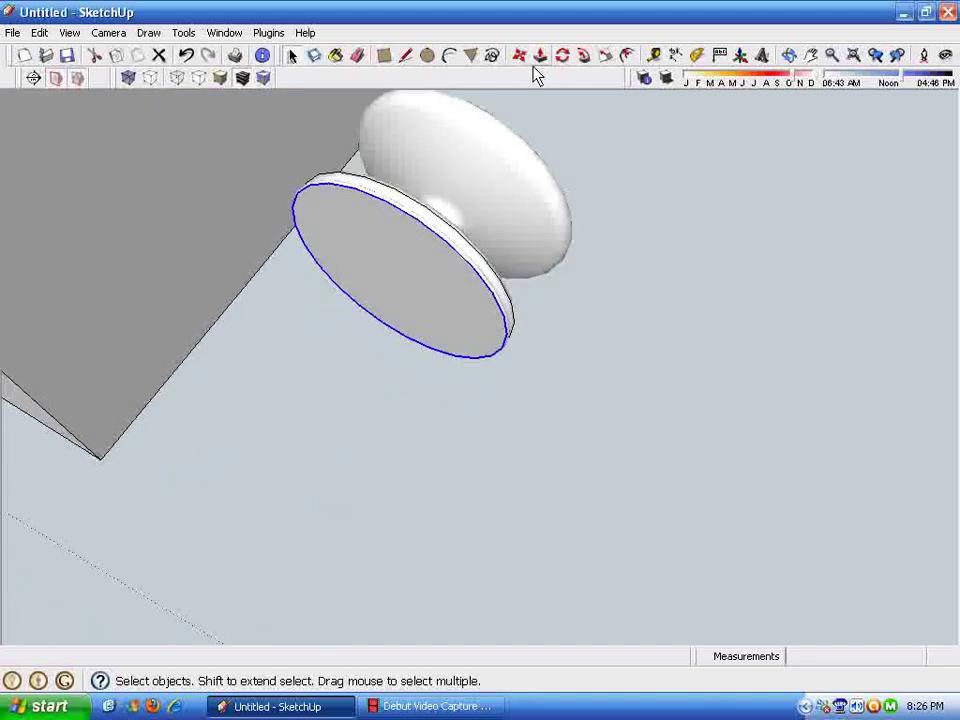
right_click(437, 237)
click(365, 420)
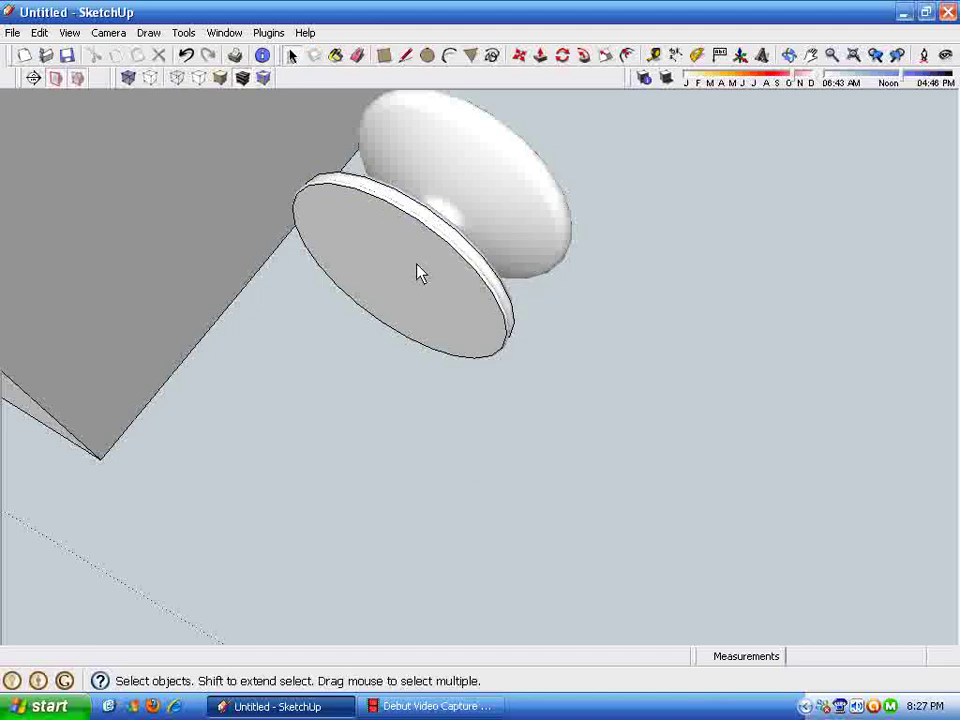
Place a point at the center of the circular edge around the knob's flat back face
click(414, 281)
click(437, 245)
middle_drag(429, 231, 304, 322)
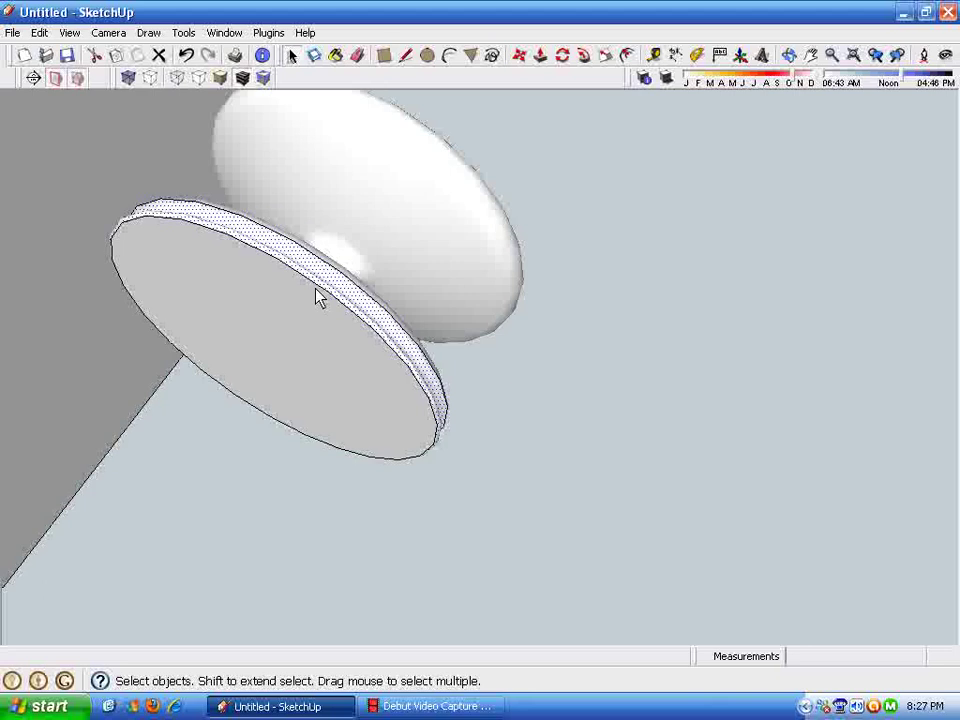
double_click(318, 292)
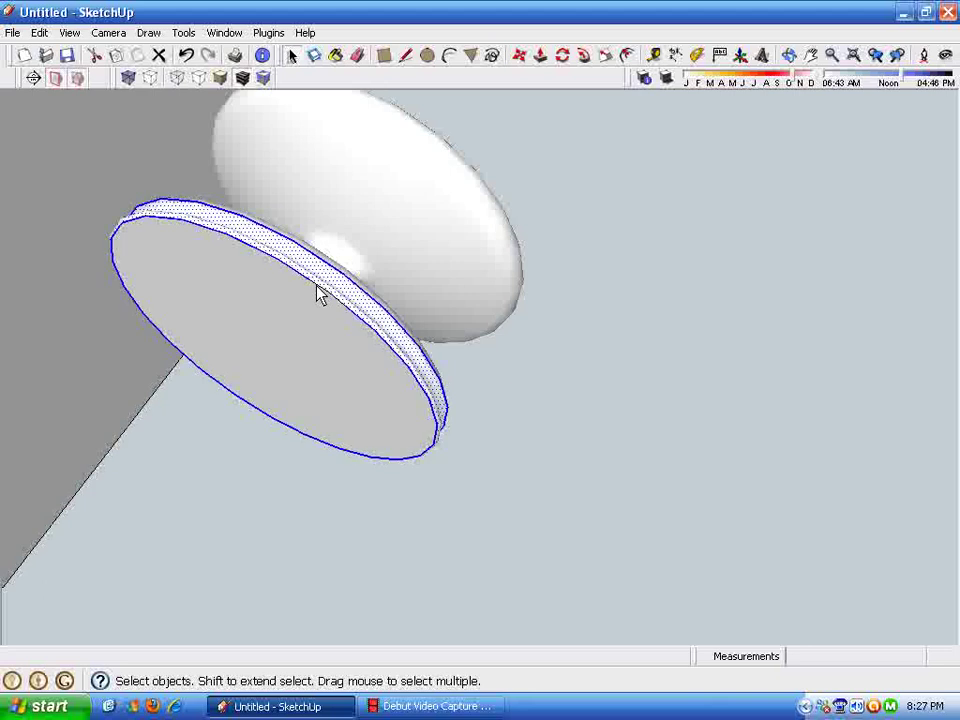
double_click(288, 358)
shift+click(310, 370)
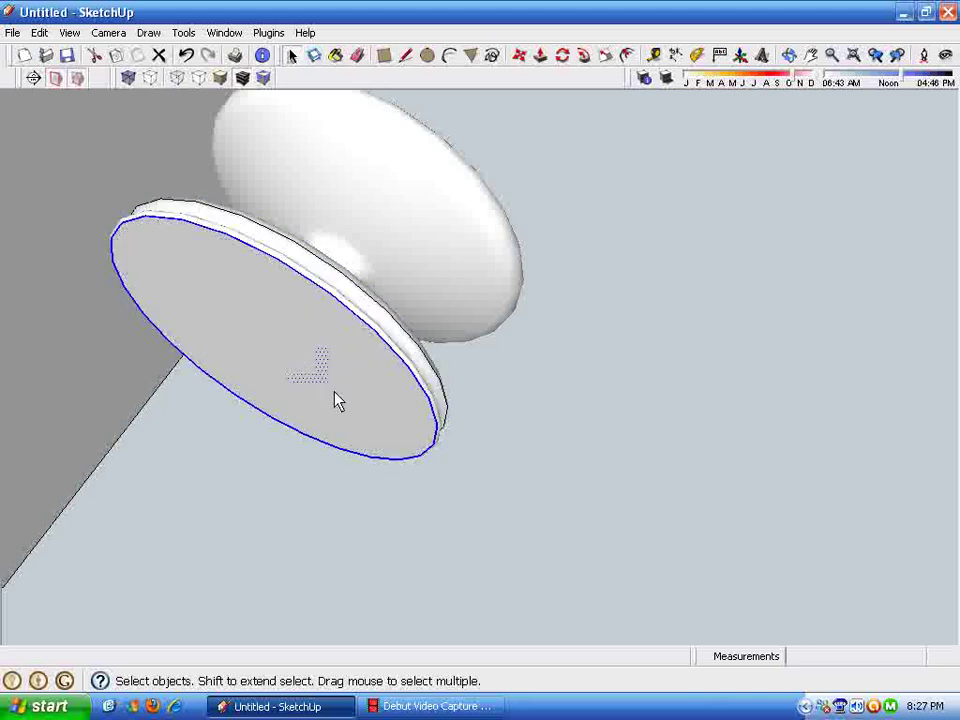
right_click(372, 336)
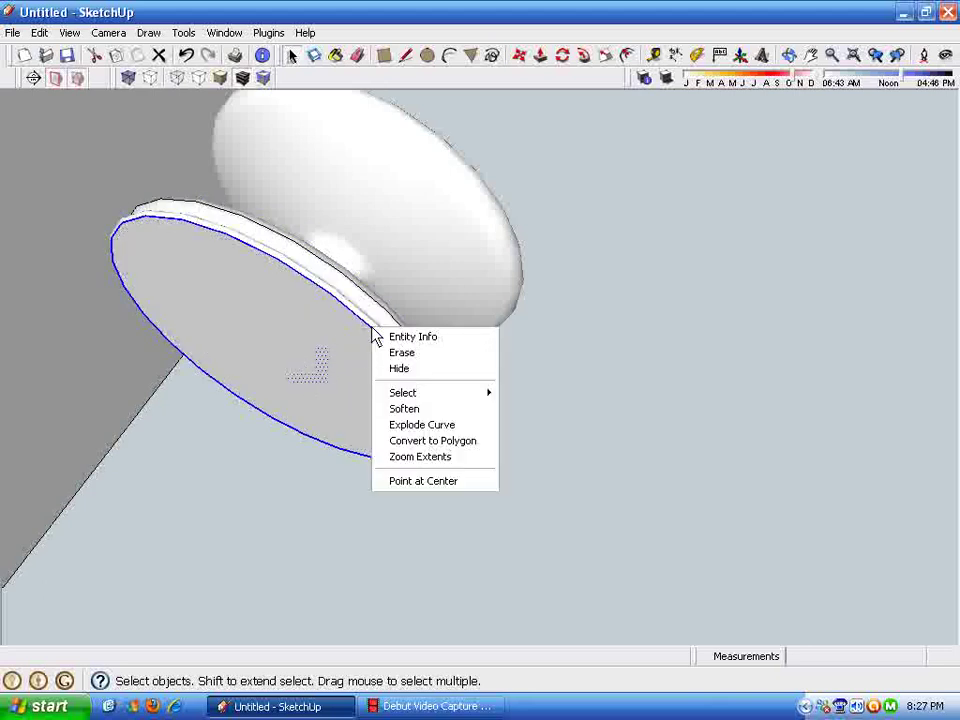
click(428, 482)
Draw a .75" line along the green axis outward from the center point of the knob's back
middle_drag(459, 482, 410, 362)
middle_drag(318, 466, 320, 490)
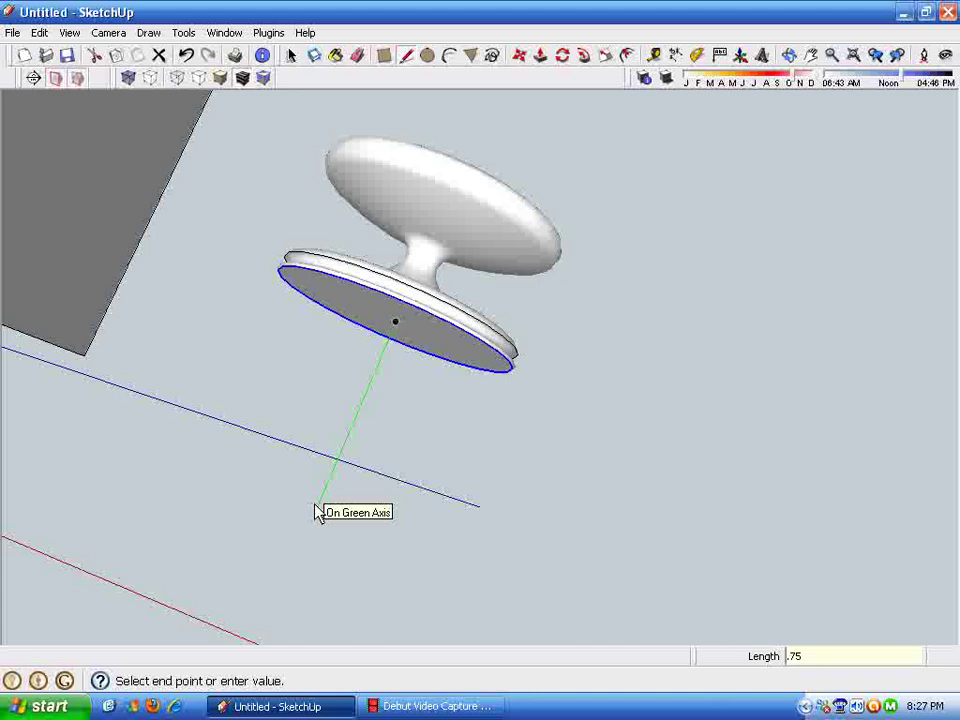
middle_drag(317, 512, 441, 306)
Delete the flat circular face on the back of the knob
key(space)
click(474, 341)
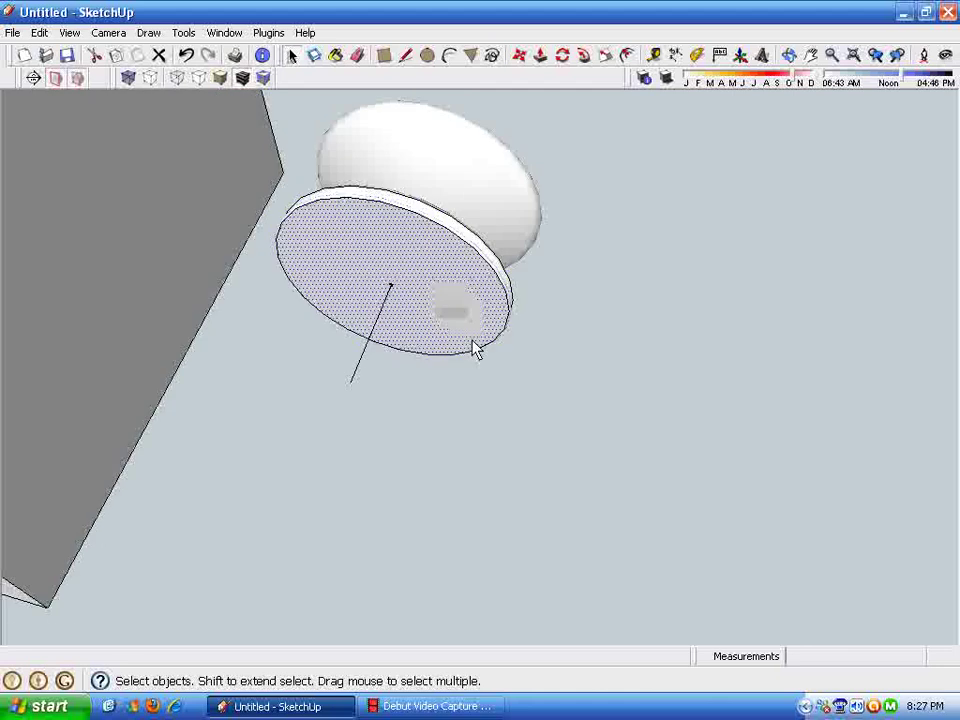
key(Delete)
Select the entire knob including its center line and make it a group
middle_drag(471, 373, 435, 395)
drag(361, 217, 570, 503)
drag(669, 558, 680, 560)
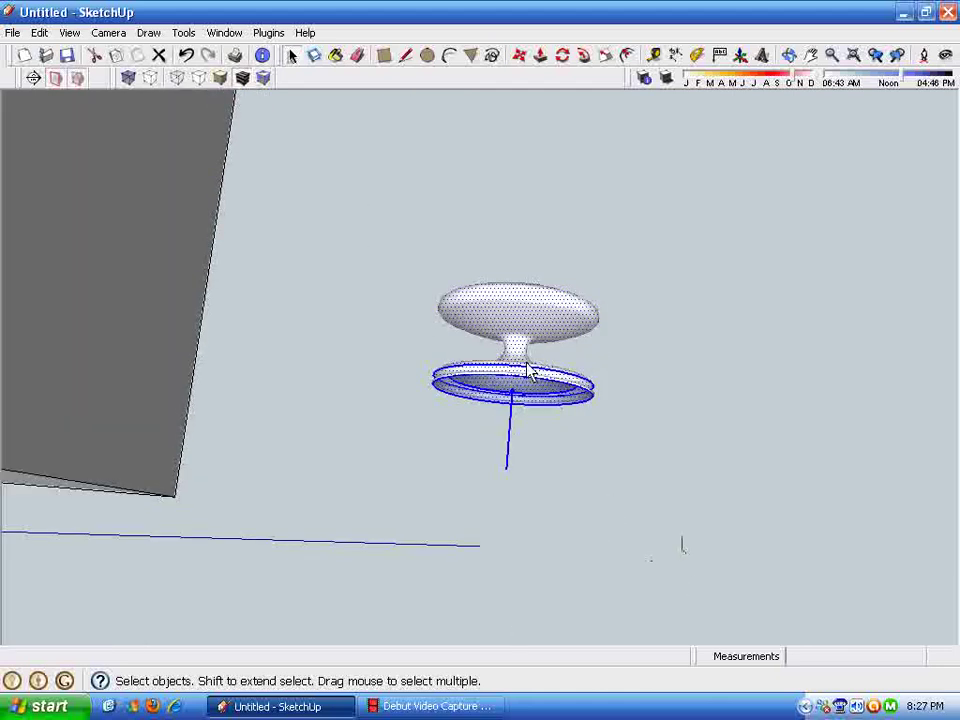
right_click(519, 374)
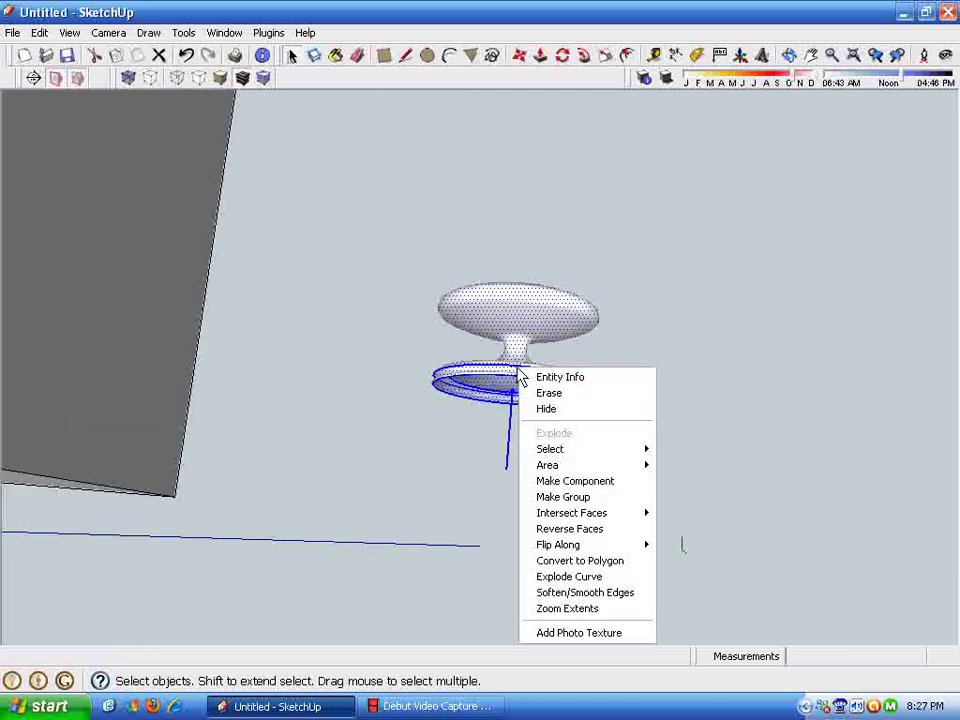
click(577, 498)
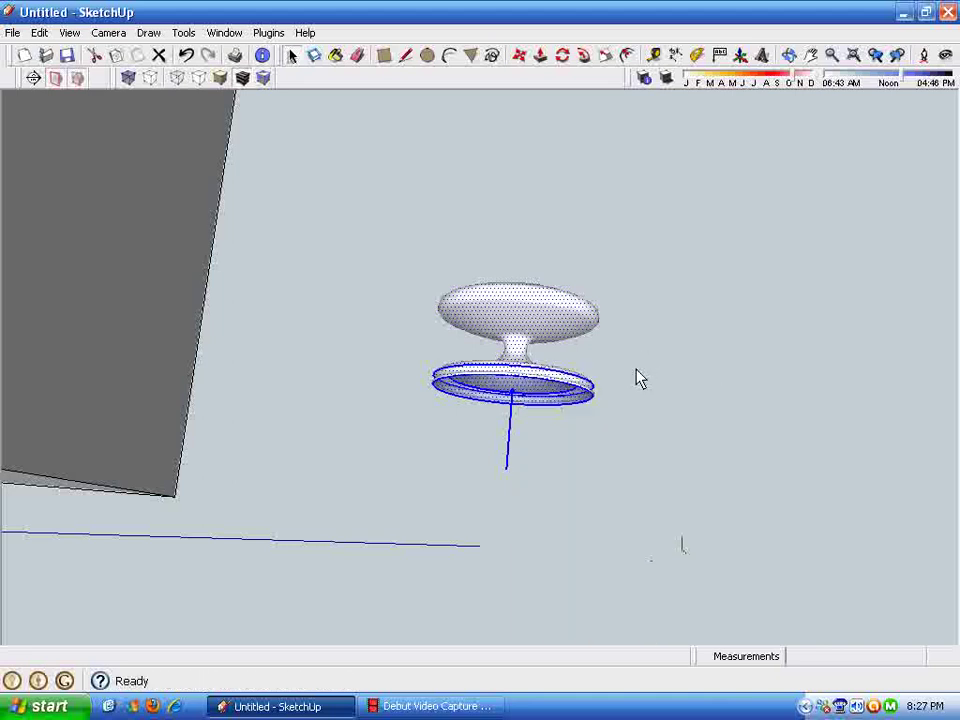
Flip the knob group along the green axis by scaling it with a factor of -1
middle_drag(636, 426, 588, 567)
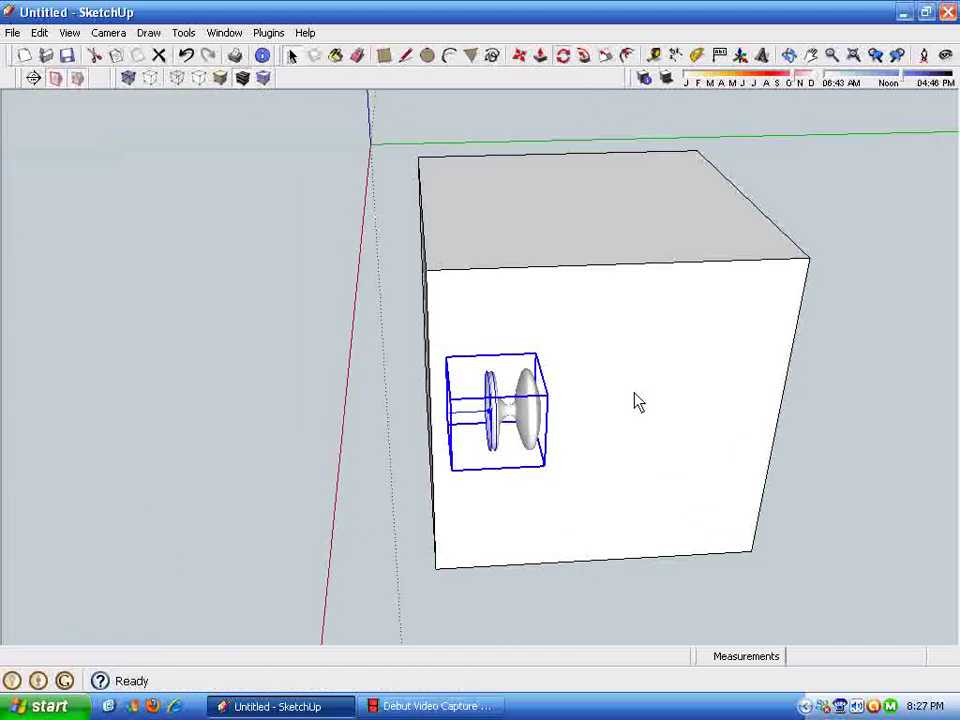
click(561, 57)
middle_drag(621, 503, 554, 490)
click(605, 58)
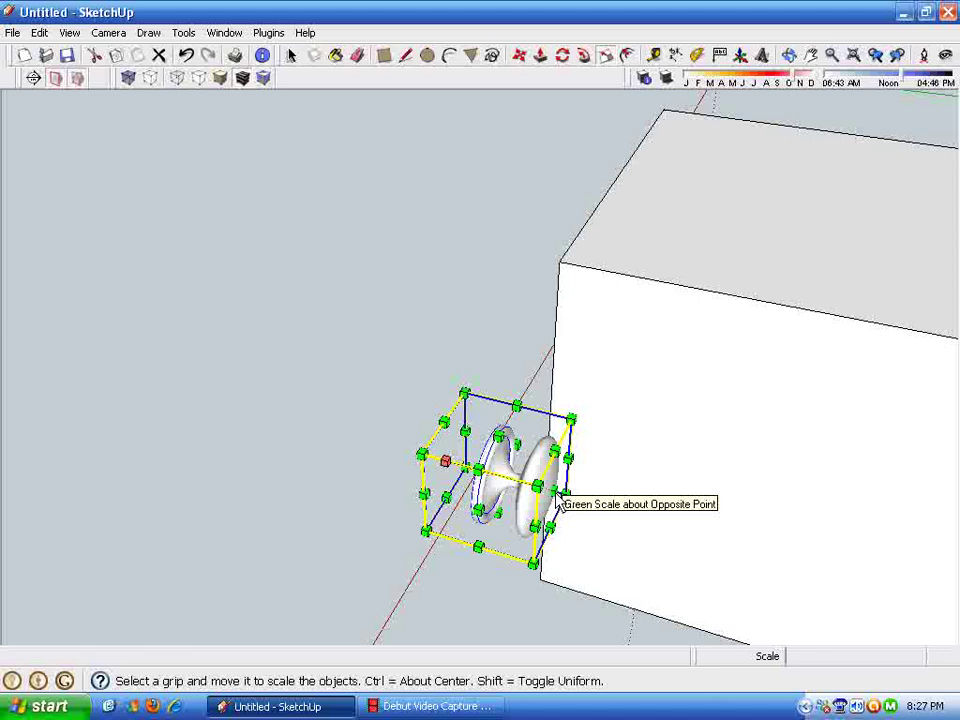
drag(554, 490, 307, 416)
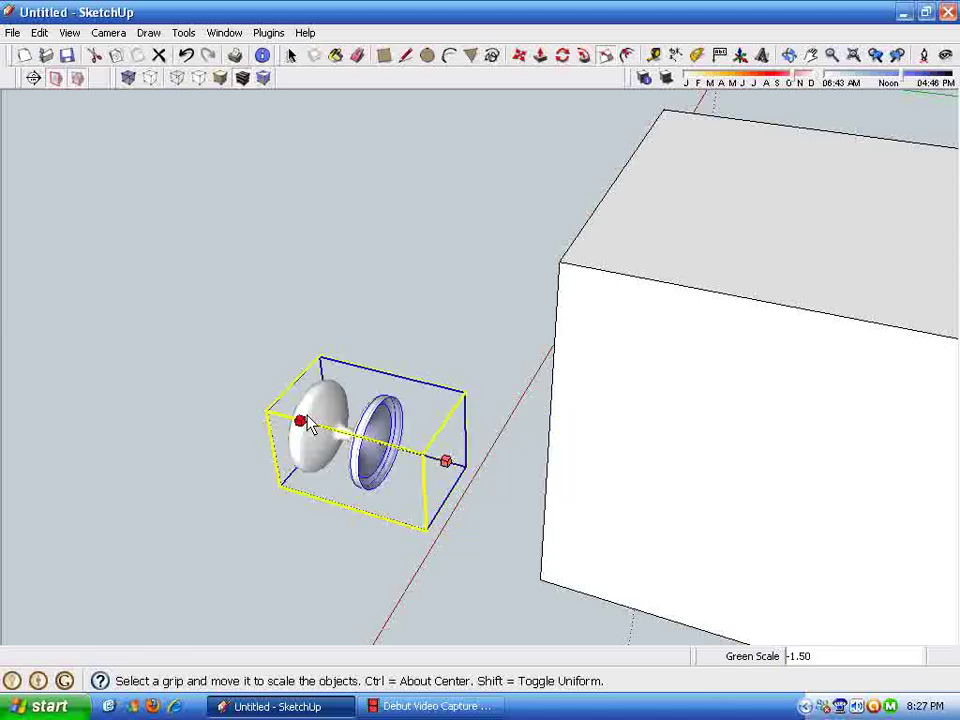
click(310, 424)
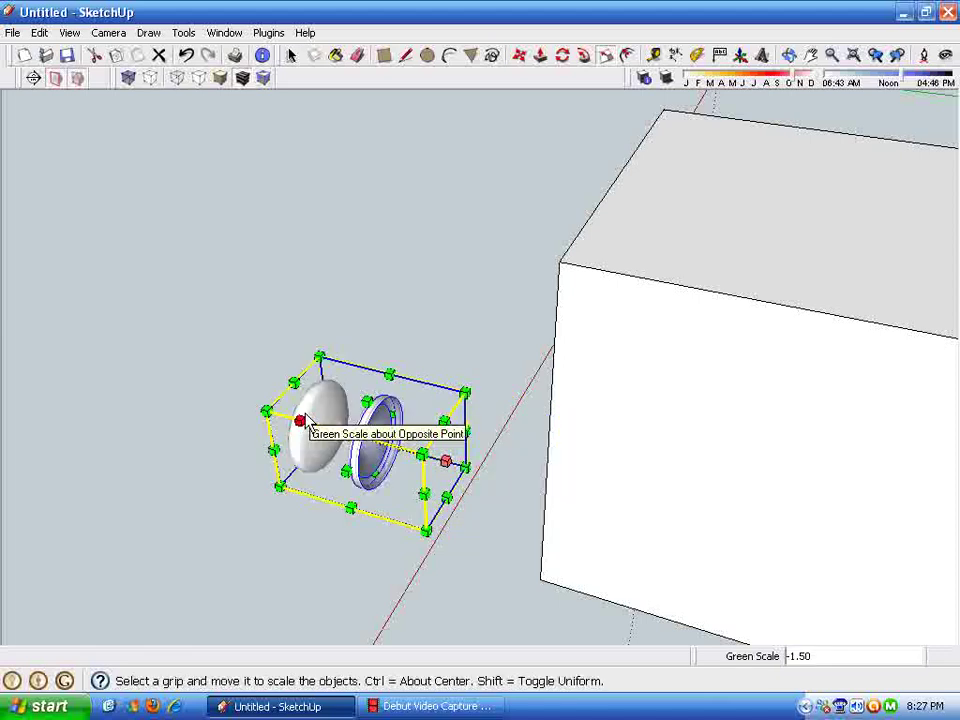
text(-1)
key(Return)
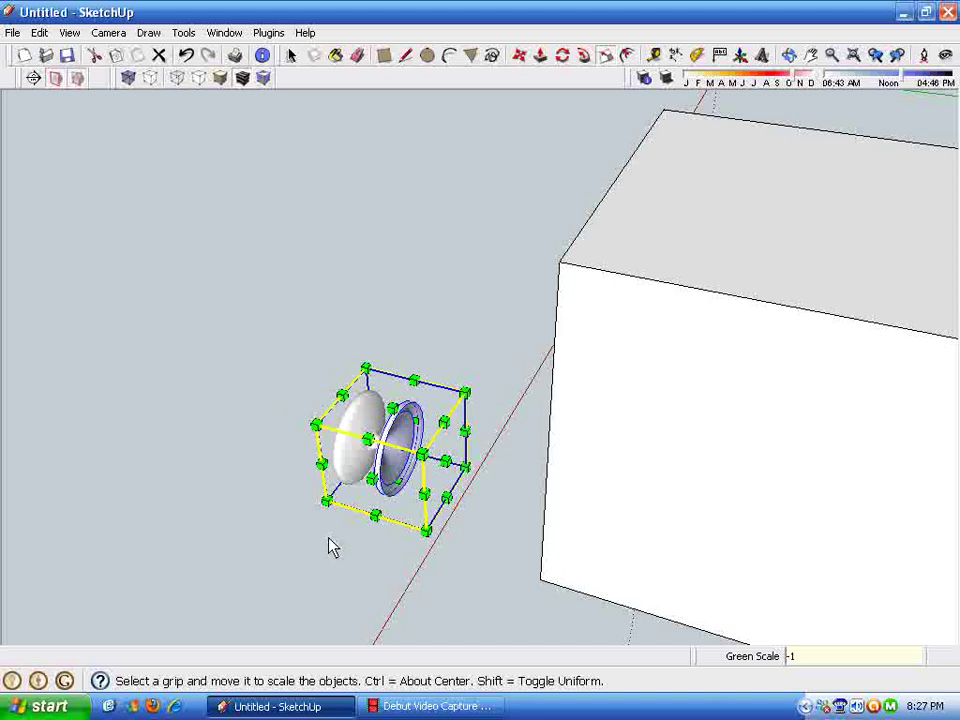
Move the knob group by the free end of its center line to the corner of the cube
middle_drag(332, 548, 521, 60)
click(520, 57)
middle_drag(690, 600, 810, 520)
click(844, 315)
middle_drag(225, 450, 252, 432)
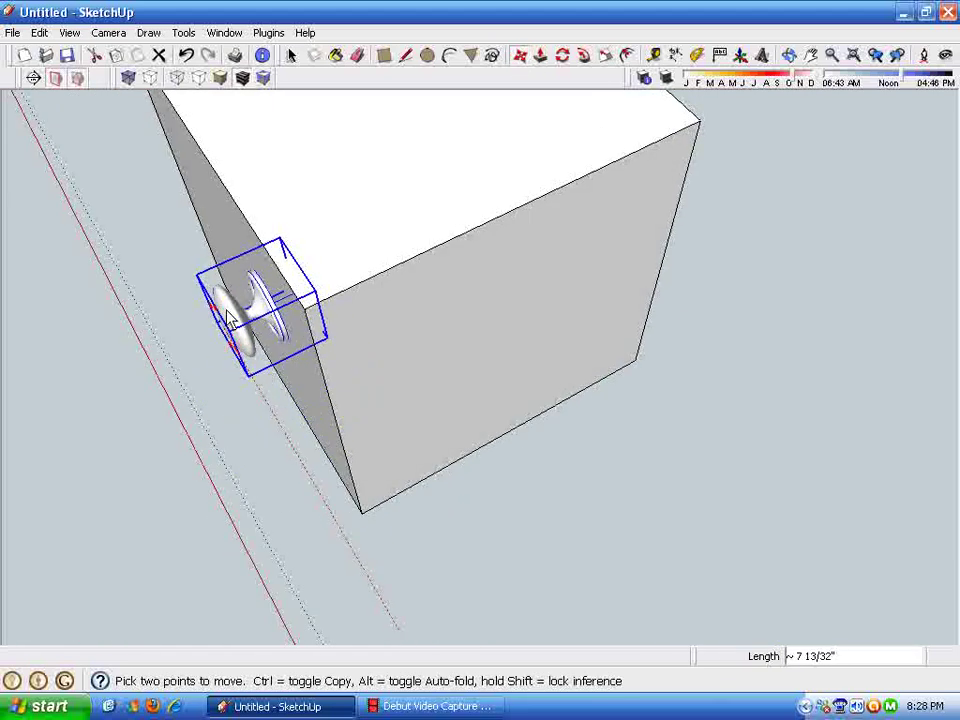
middle_drag(225, 280, 78, 188)
middle_drag(17, 165, 259, 358)
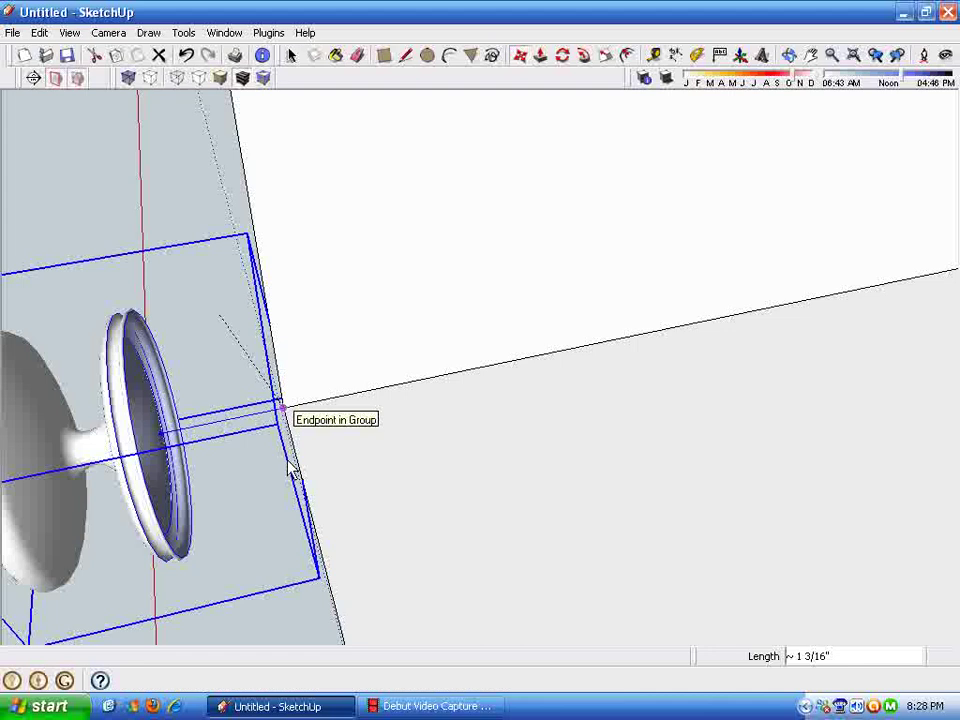
middle_drag(290, 470, 400, 513)
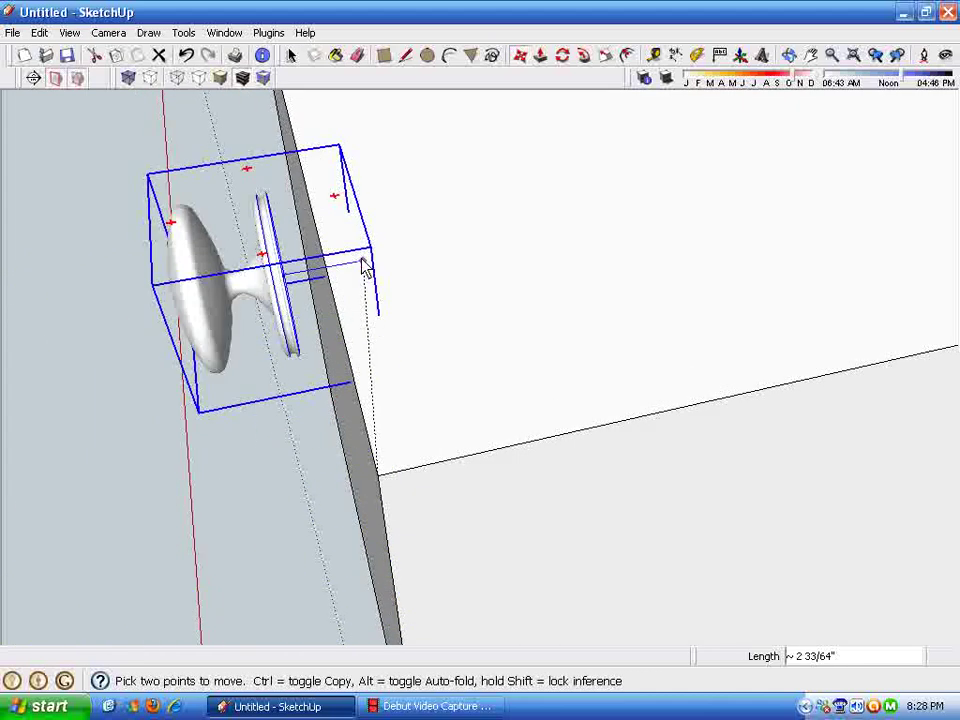
Move the knob group about 2 19/32" from the corner so its line's end lies on the cube's front face
middle_drag(323, 248, 587, 349)
middle_drag(297, 462, 958, 275)
click(868, 58)
middle_drag(330, 384, 333, 243)
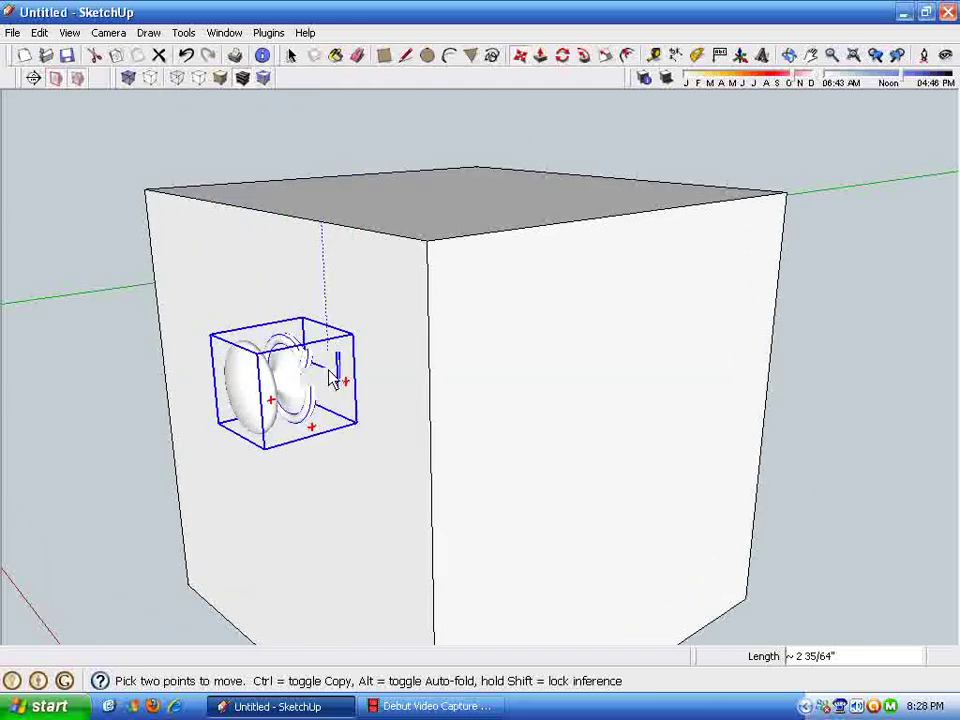
middle_drag(341, 378, 343, 639)
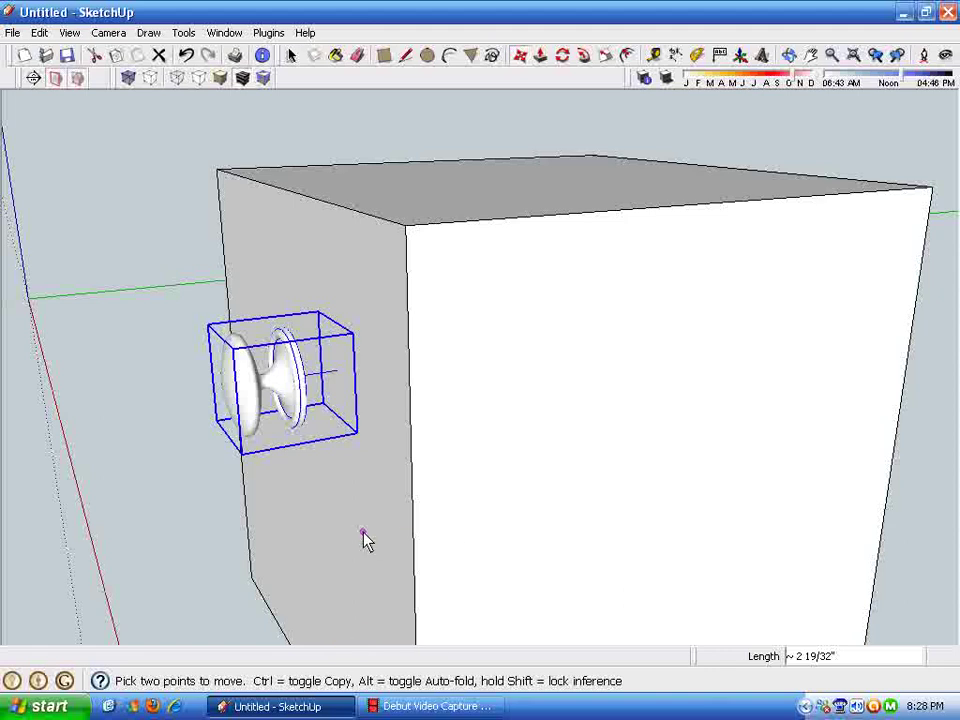
Move the knob group .75" into the cube along its center line to seat the base on the face
click(343, 386)
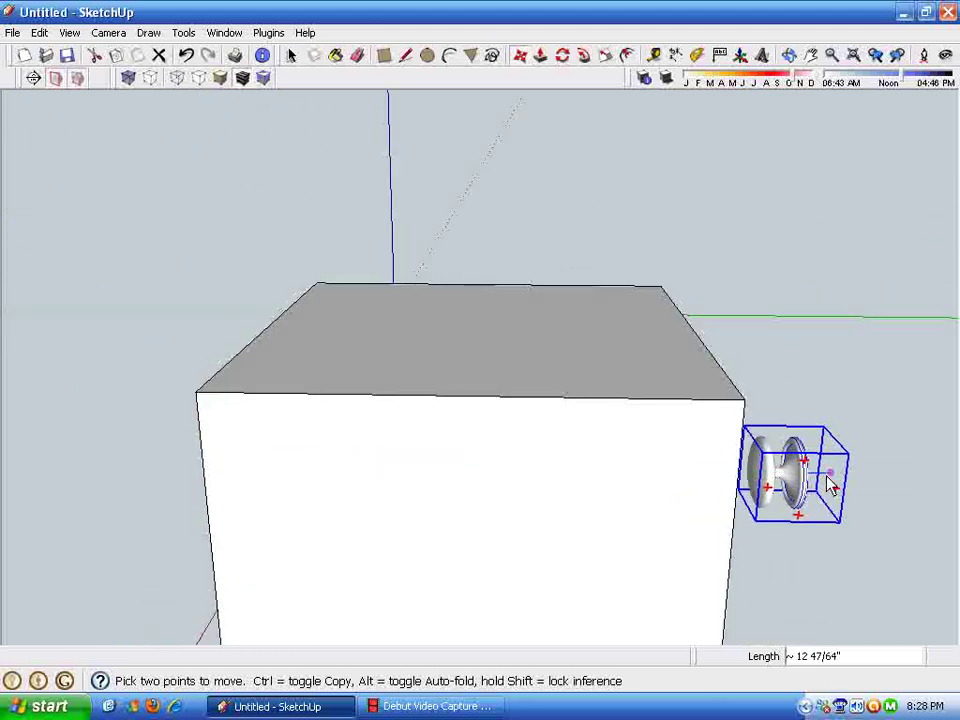
key(Return)
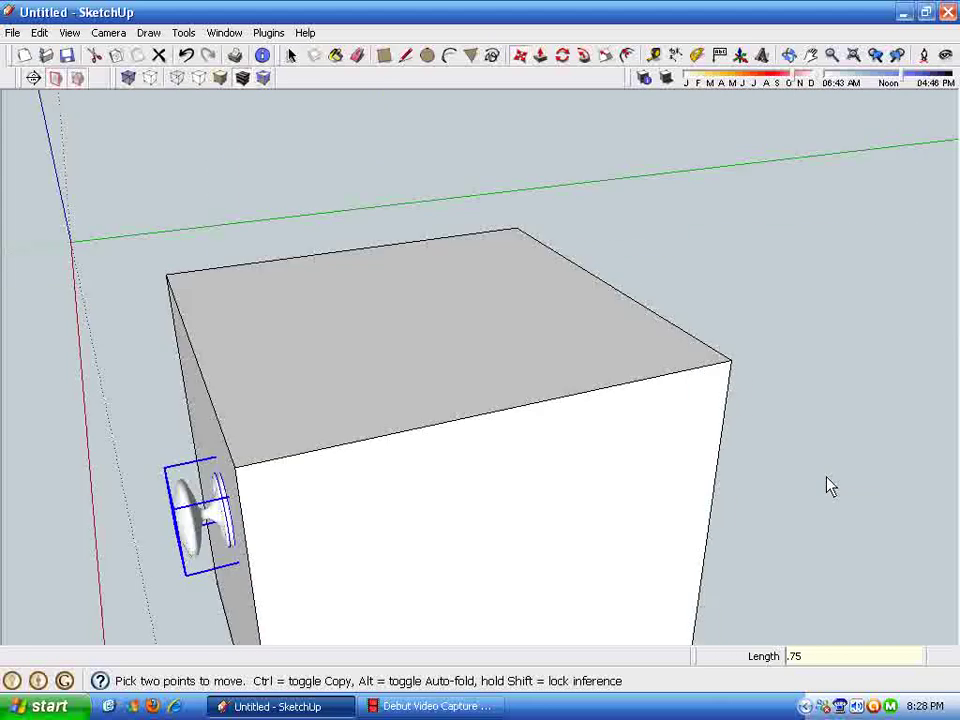
key(space)
middle_drag(806, 375, 945, 300)
mouse_move(560, 410)
middle_down()
mouse_move(795, 336)
mouse_move(957, 247)
middle_up()
mouse_move(370, 450)
middle_down()
mouse_move(437, 518)
mouse_move(358, 561)
mouse_move(373, 626)
mouse_move(358, 579)
mouse_move(245, 430)
mouse_move(122, 465)
mouse_move(343, 606)
mouse_move(311, 579)
mouse_move(335, 497)
mouse_move(326, 407)
middle_up()
middle_drag(302, 477, 352, 72)
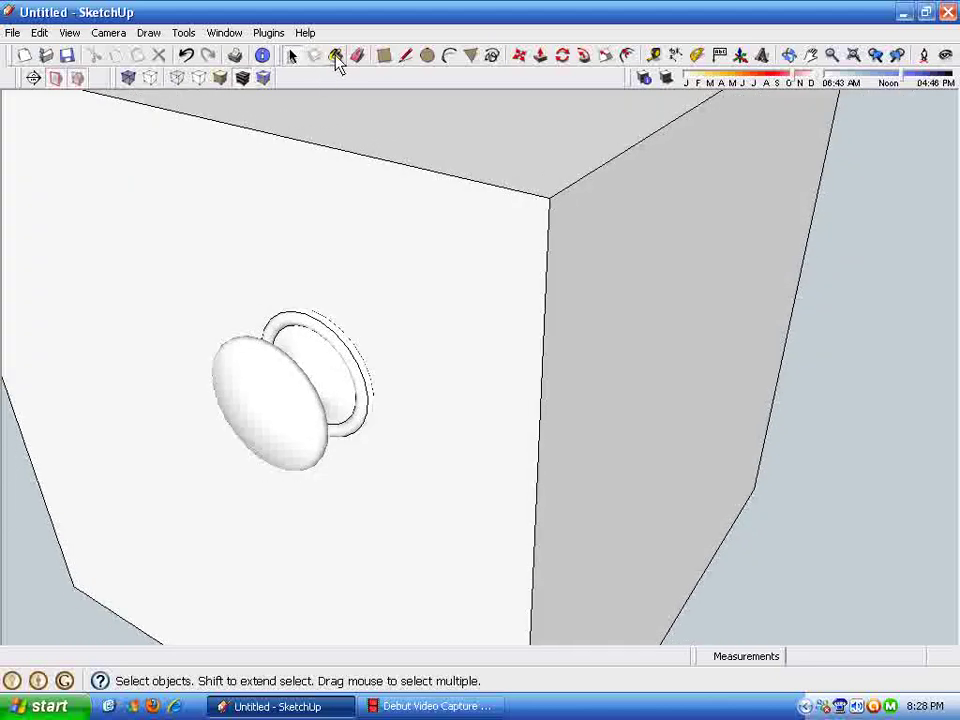
Paint the knob group with the Metal_Panel material from the Metal collection
click(336, 57)
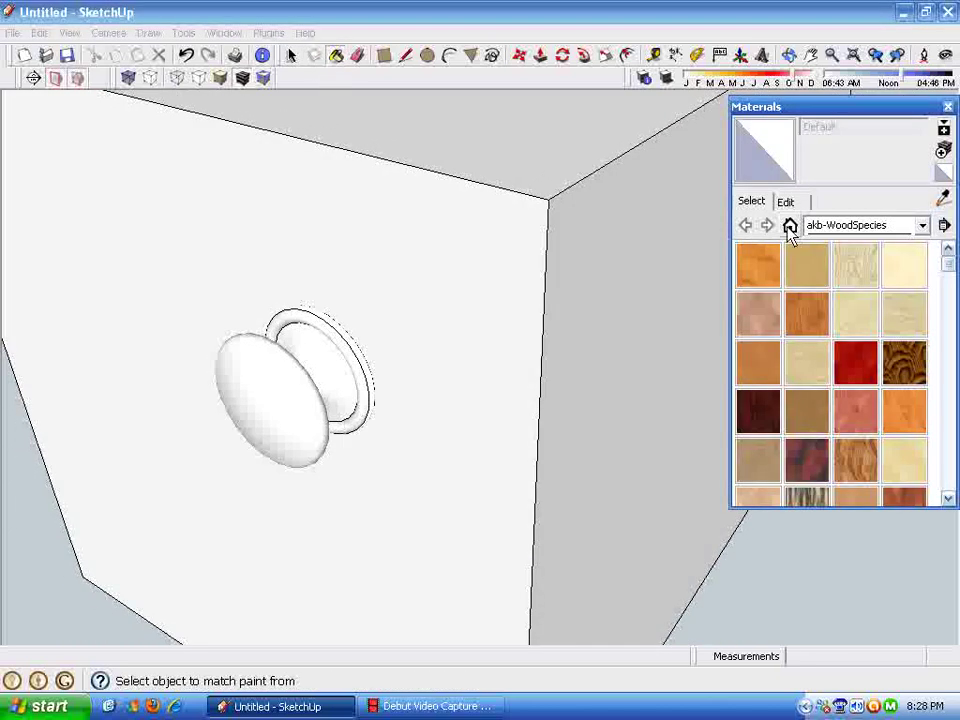
click(922, 226)
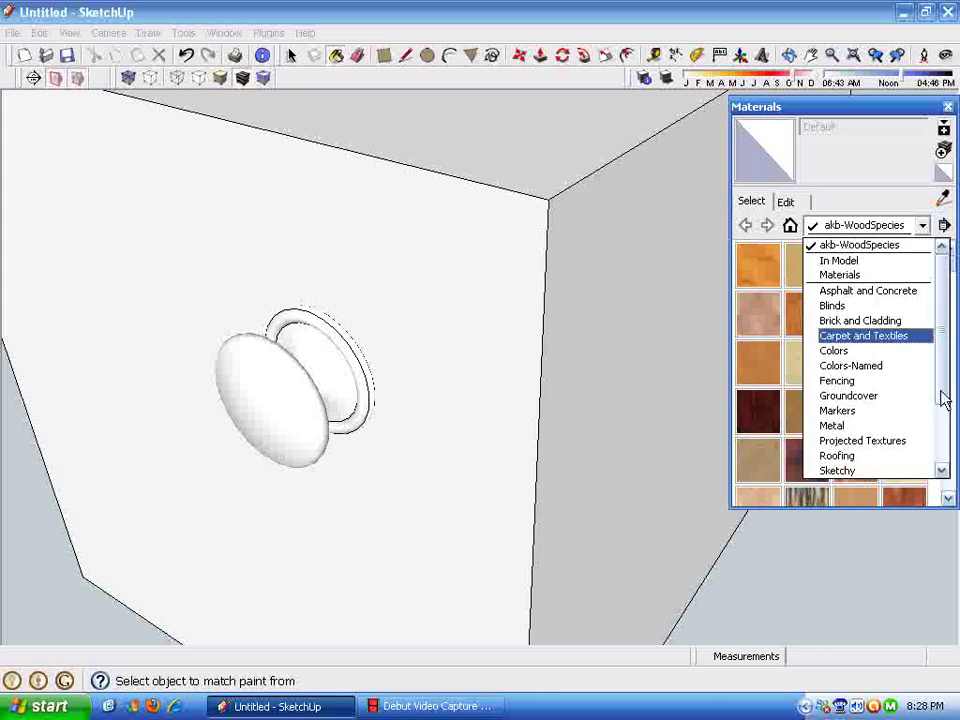
drag(948, 388, 949, 488)
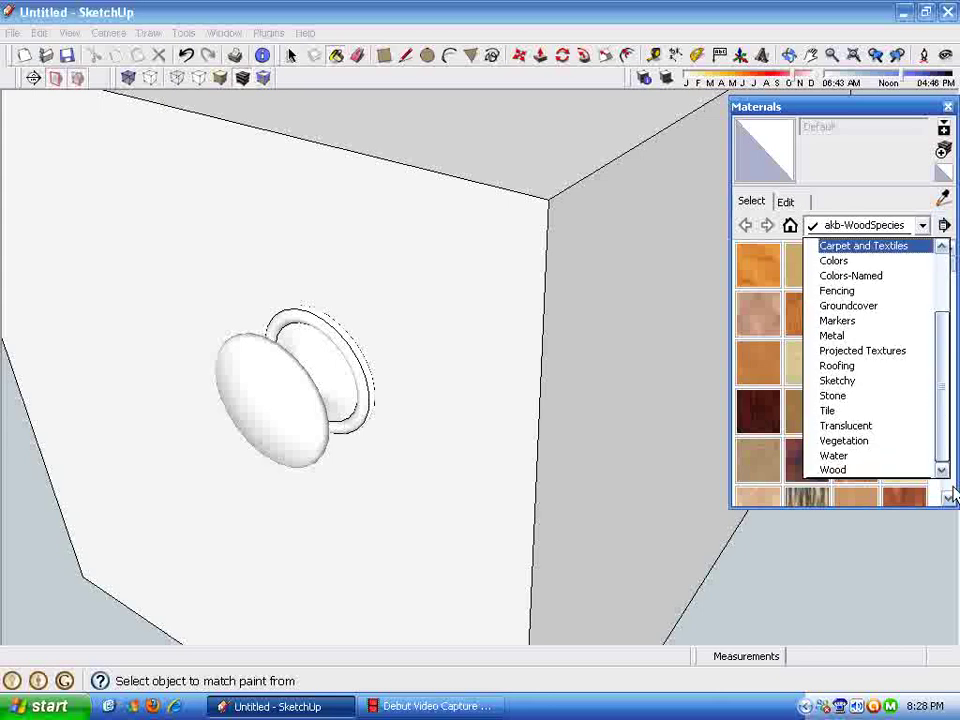
click(846, 338)
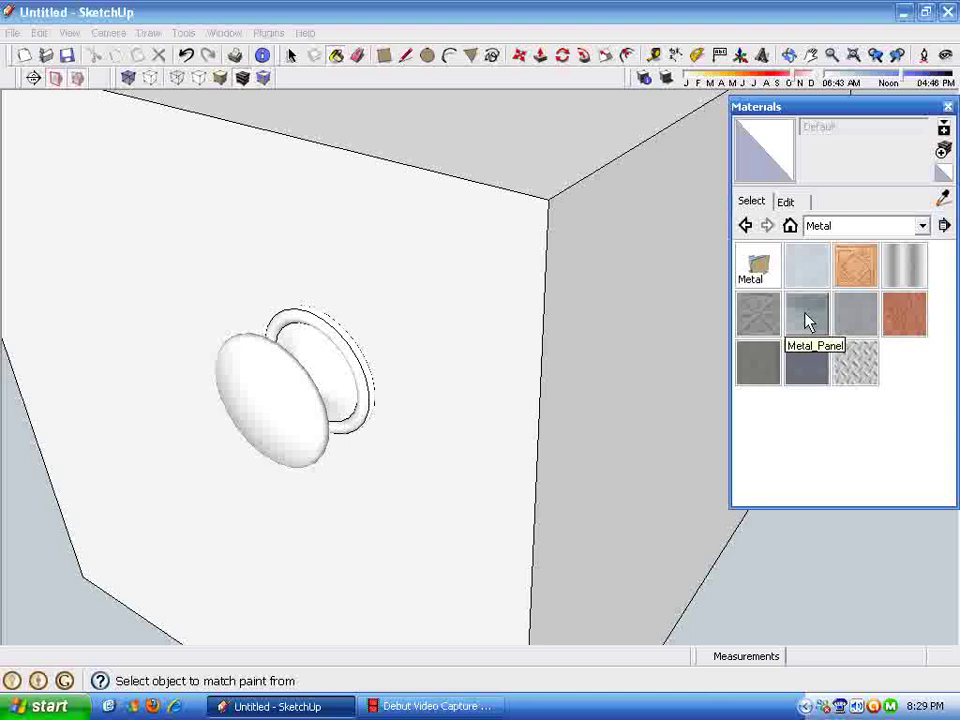
click(322, 427)
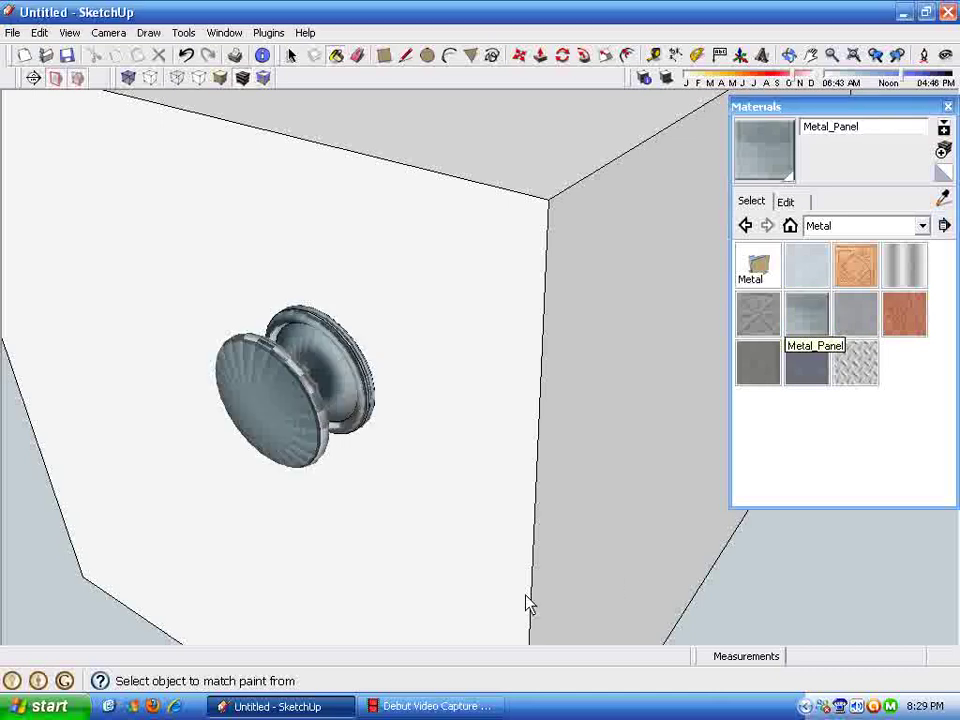
mouse_move(527, 604)
middle_down()
mouse_move(392, 658)
mouse_move(277, 603)
mouse_move(343, 450)
mouse_move(335, 433)
mouse_move(311, 477)
mouse_move(246, 542)
mouse_move(253, 508)
mouse_move(234, 456)
mouse_move(238, 445)
mouse_move(249, 456)
mouse_move(236, 343)
mouse_move(287, 374)
middle_up()
middle_drag(158, 598, 442, 337)
Open the cube group for editing and paint the side face next to the knob's face with Metal_Panel
double_click(507, 287)
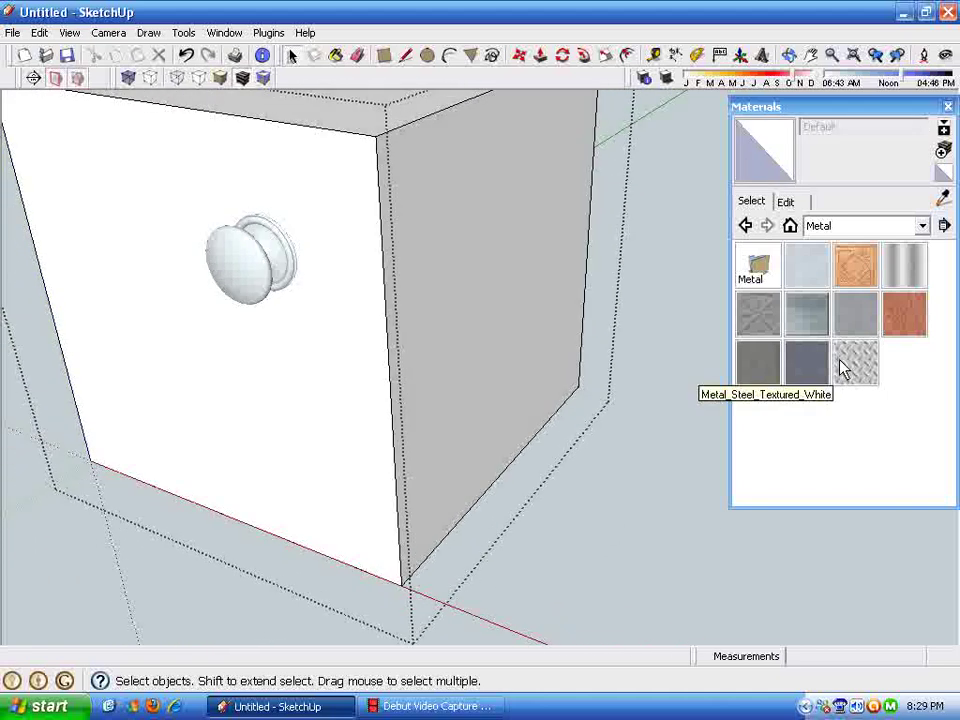
click(810, 314)
click(529, 332)
Try to shrink the Metal_Panel texture on the cube's side face by moving its green positioning pin, and restore the original texture placement
mouse_move(529, 332)
middle_down()
mouse_move(566, 564)
mouse_move(430, 443)
mouse_move(459, 414)
middle_up()
key(space)
click(454, 349)
right_click(454, 343)
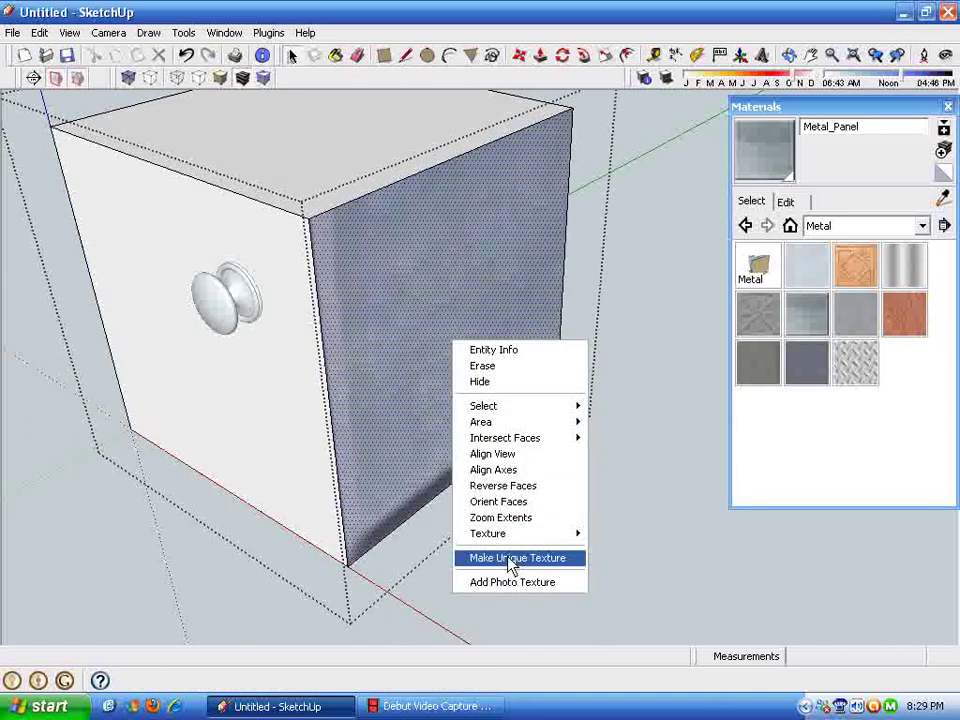
mouse_move(553, 536)
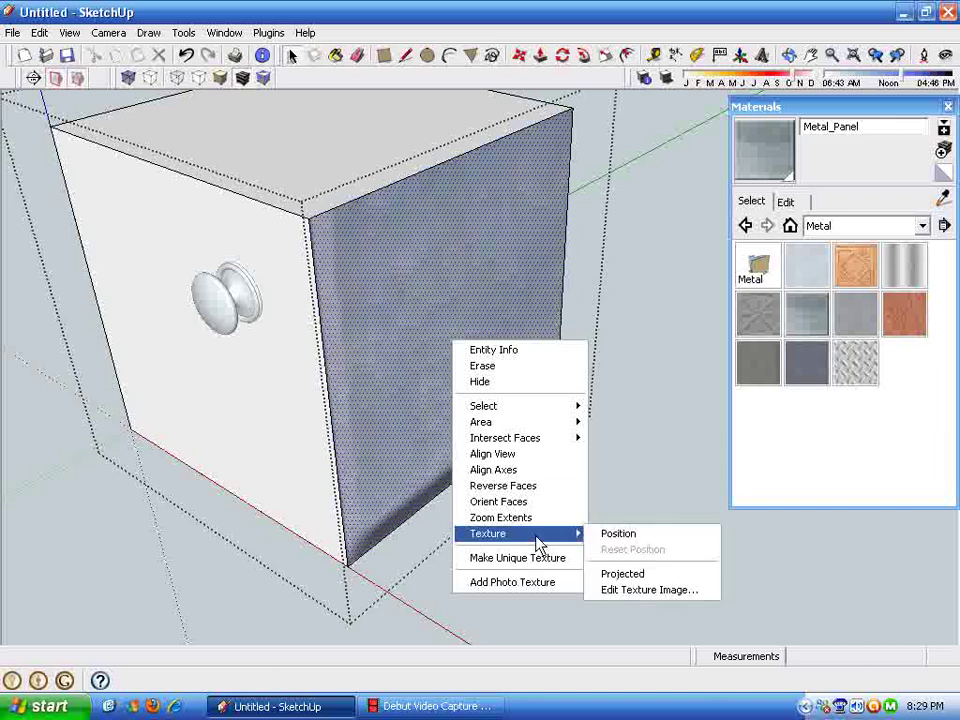
click(620, 534)
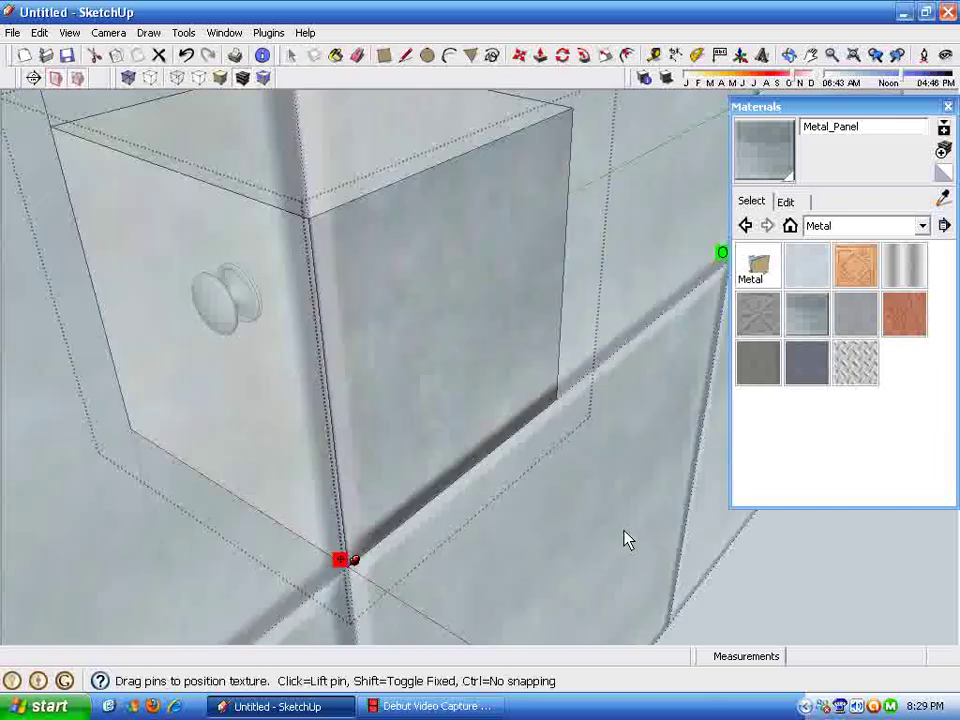
scroll(563, 537, down, 4)
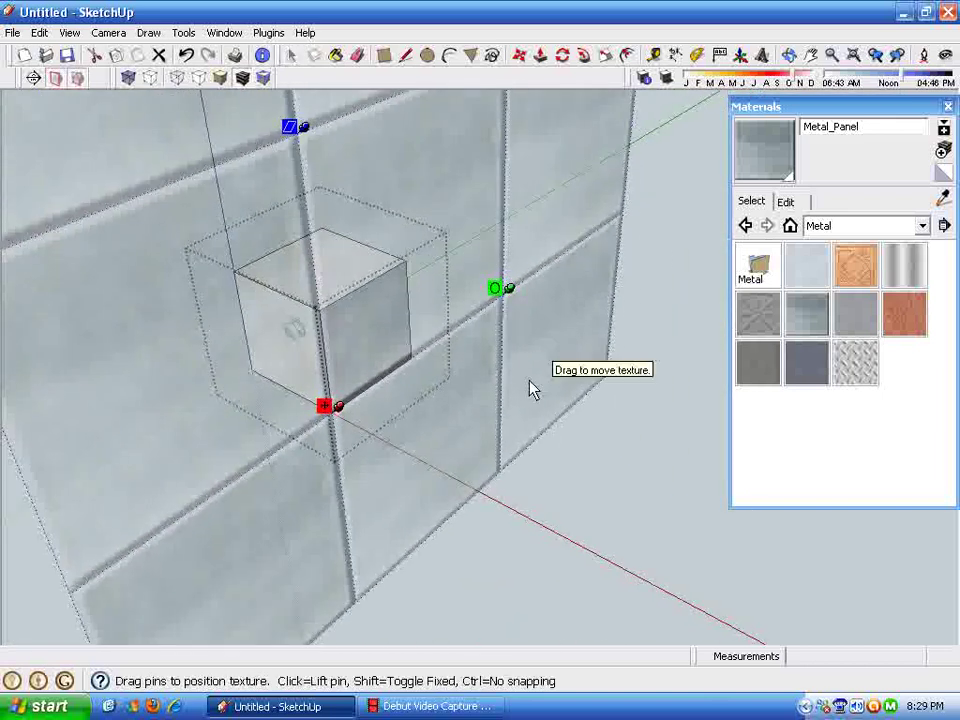
scroll(530, 322, down, 3)
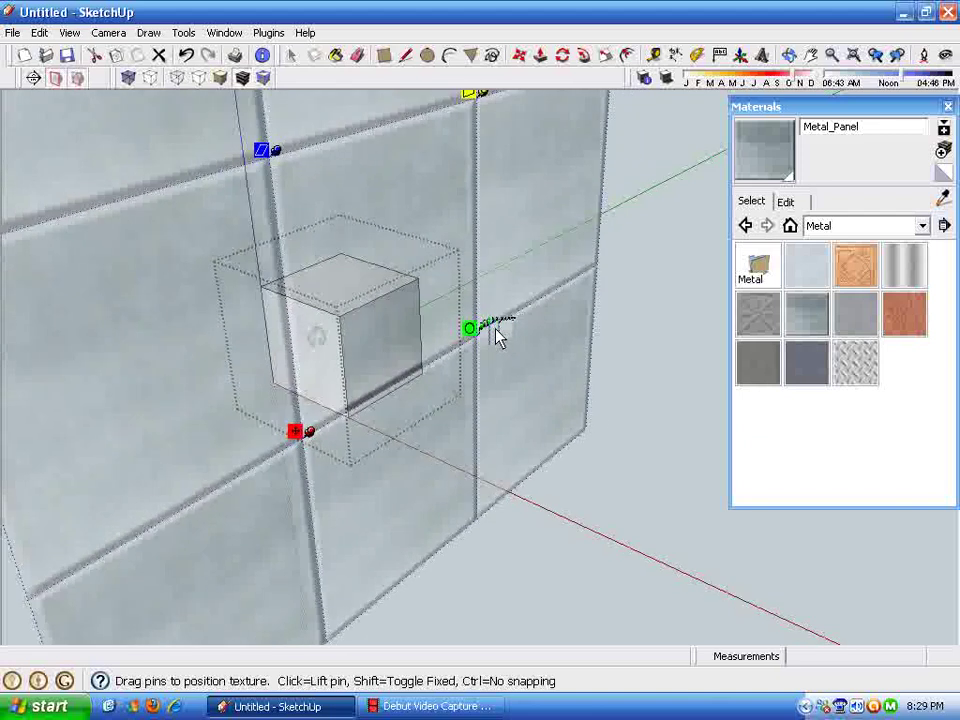
drag(482, 320, 379, 388)
click(510, 521)
scroll(403, 447, up, 5)
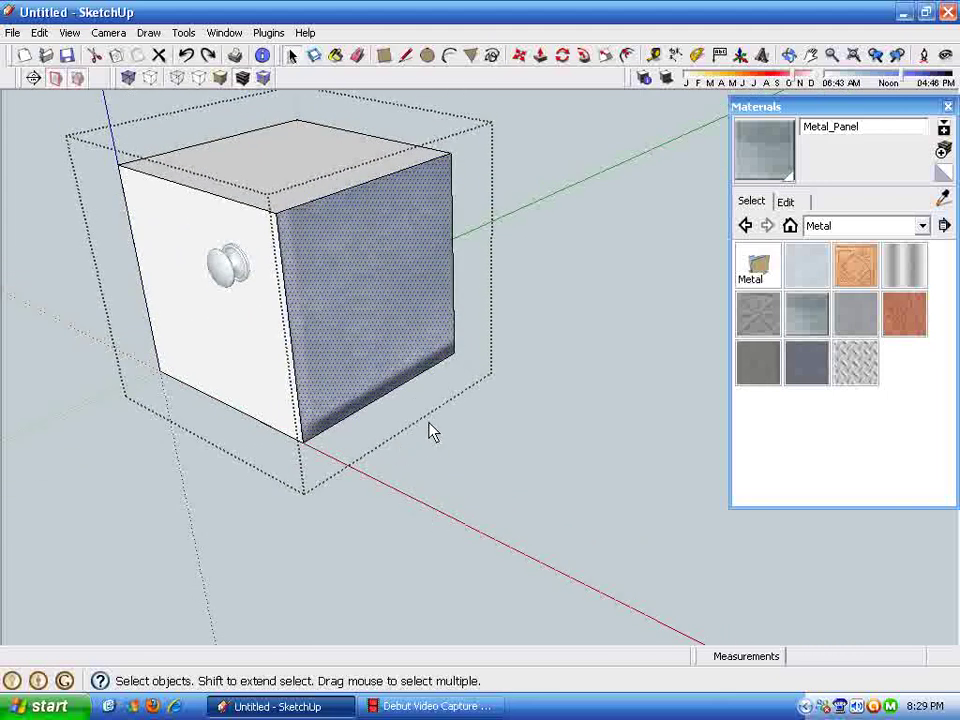
Repaint the cube's side face with the Metal_Rusted material
middle_drag(429, 411, 426, 392)
right_click(397, 345)
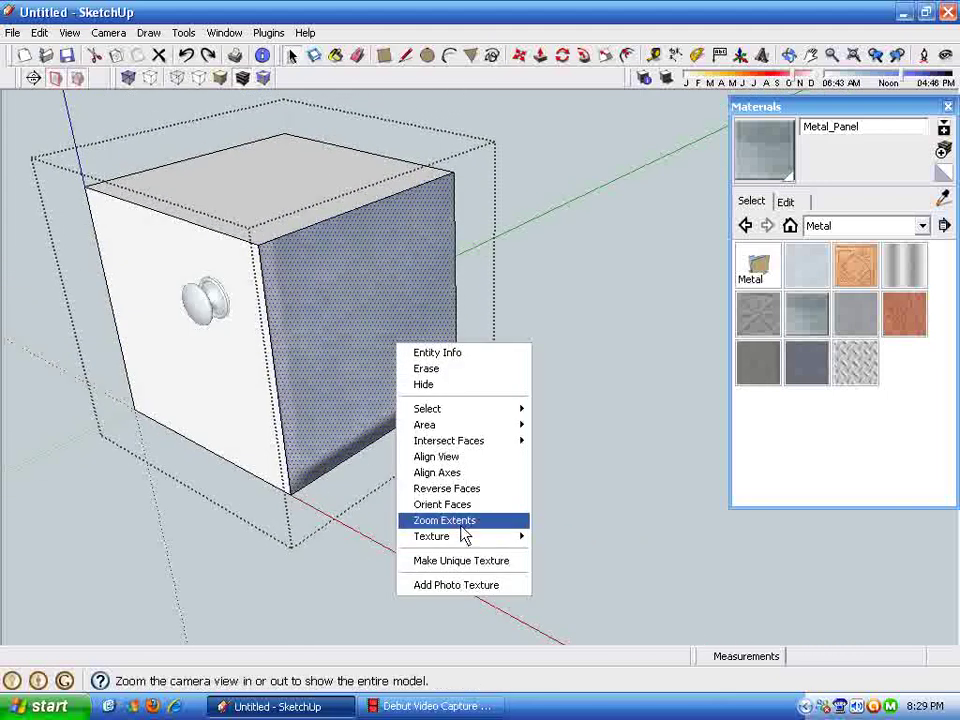
mouse_move(463, 541)
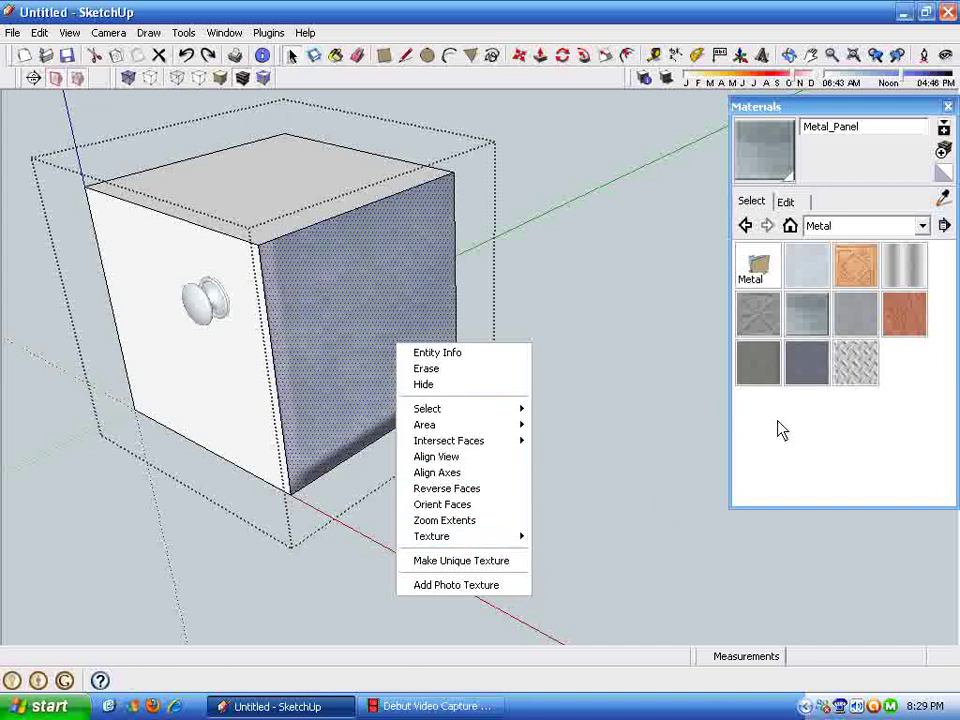
click(758, 365)
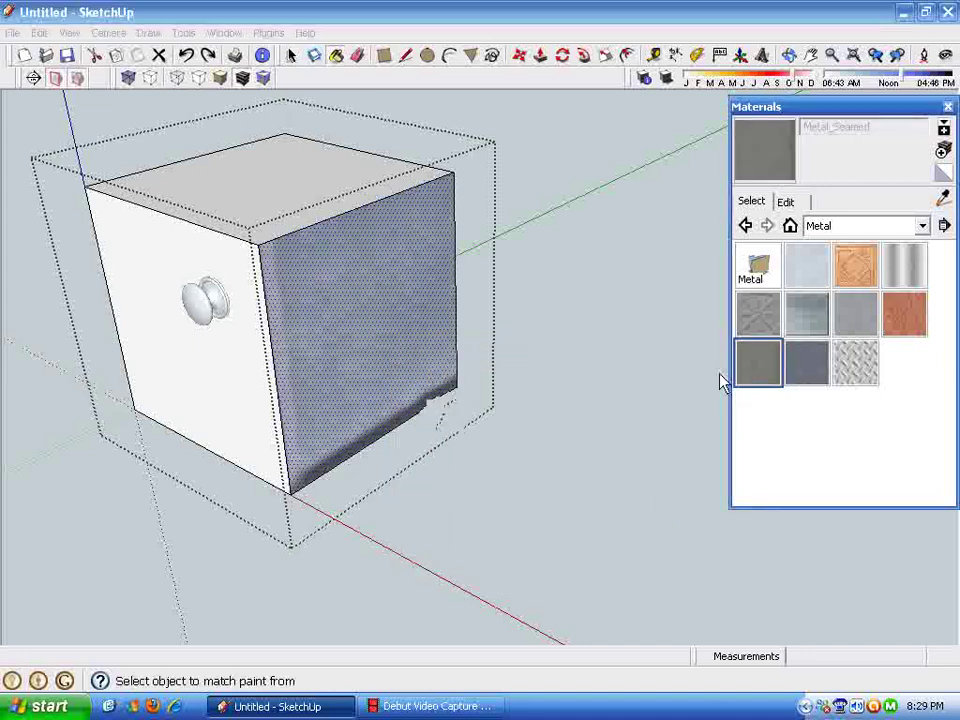
click(900, 325)
click(409, 336)
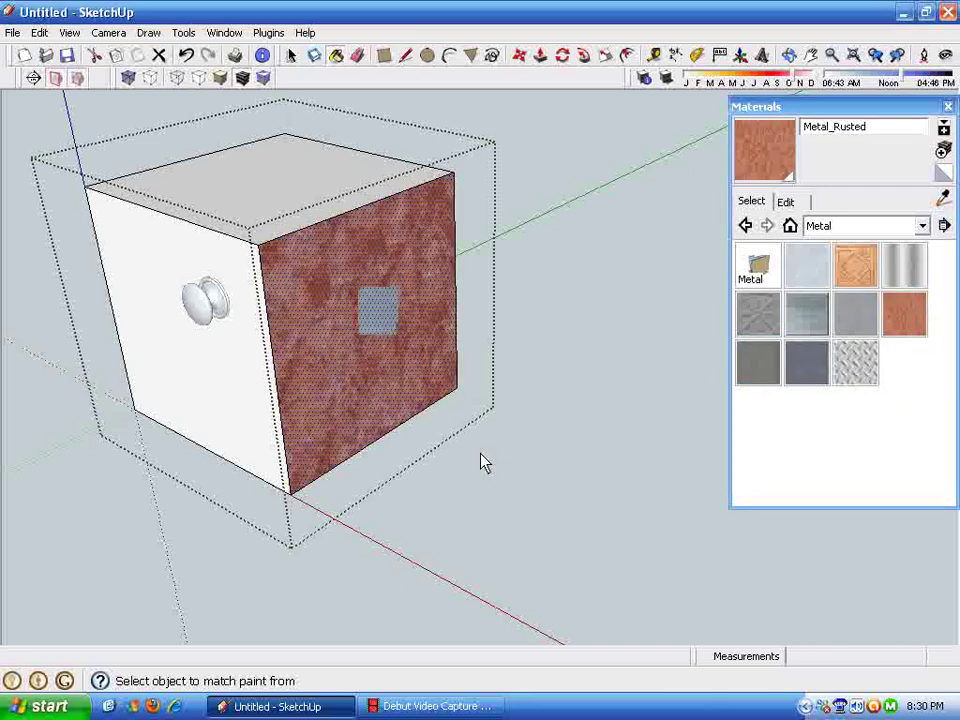
Set the Metal_Rusted texture on the cube's side face to Projected
key(space)
right_click(376, 381)
mouse_move(466, 580)
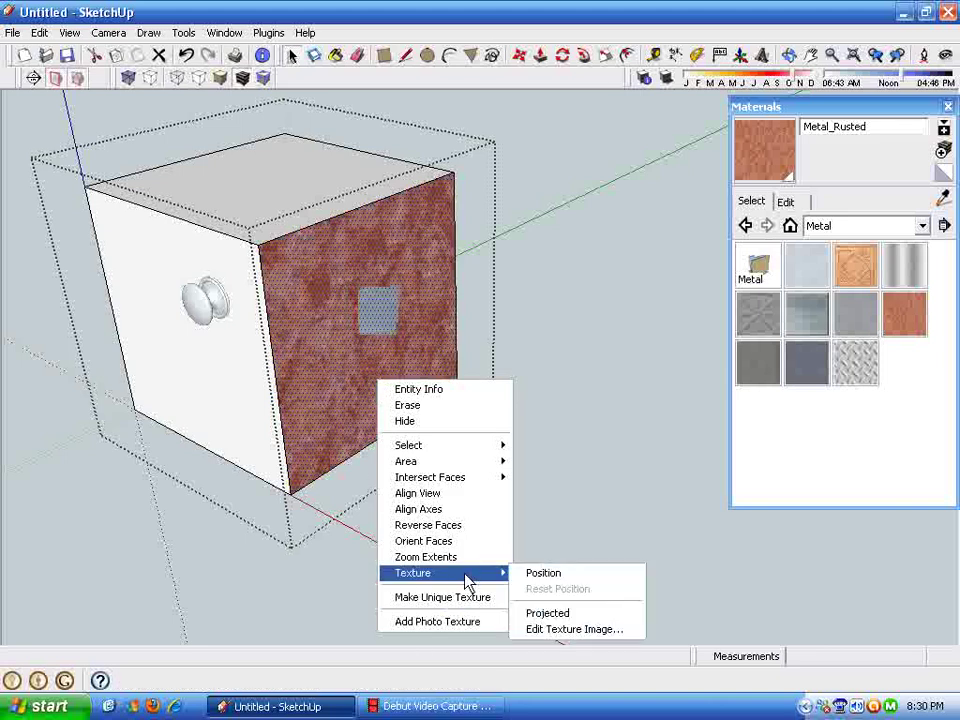
click(544, 613)
Scale down the Metal_Rusted texture on the cube's side face with its positioning pins and accept the new placement
middle_drag(549, 624, 390, 343)
right_click(390, 343)
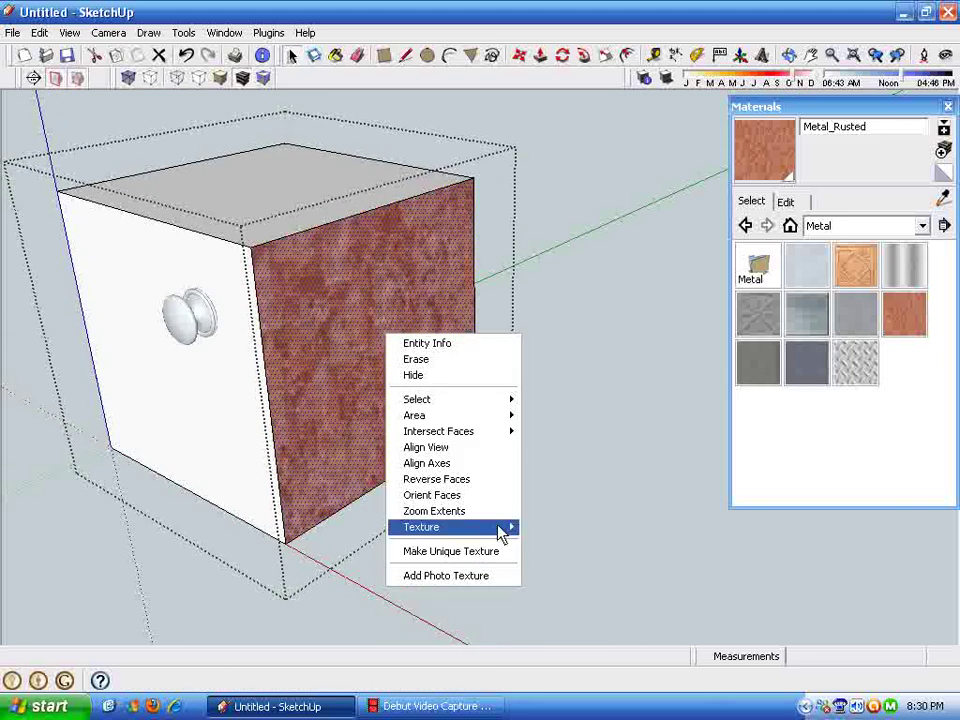
mouse_move(502, 530)
click(562, 527)
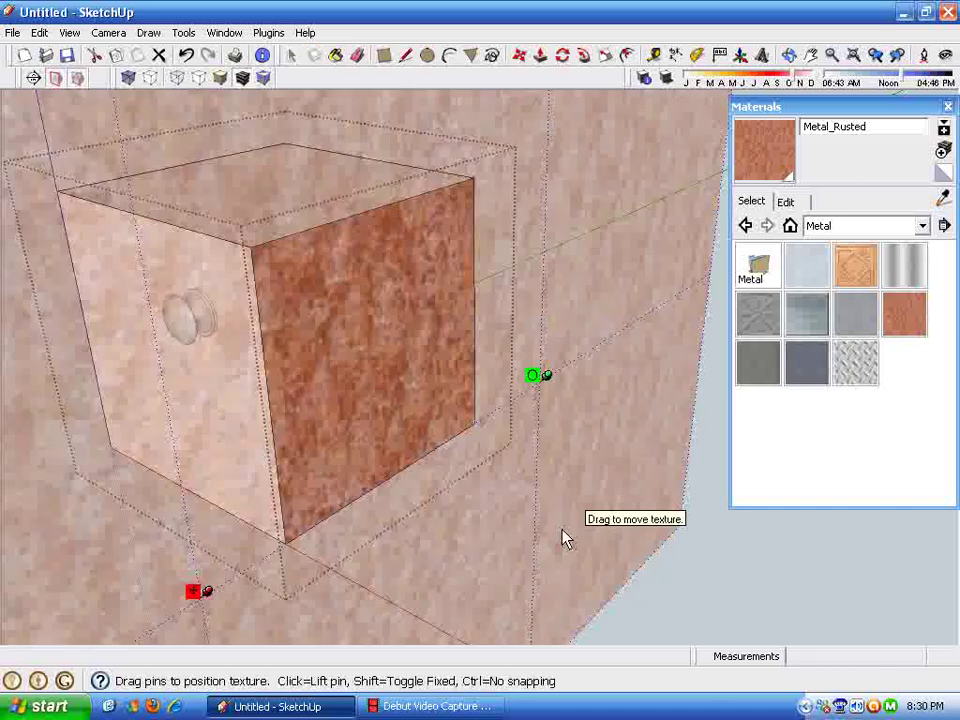
middle_drag(563, 510, 460, 440)
drag(460, 440, 405, 475)
click(629, 459)
scroll(858, 318, up, 2)
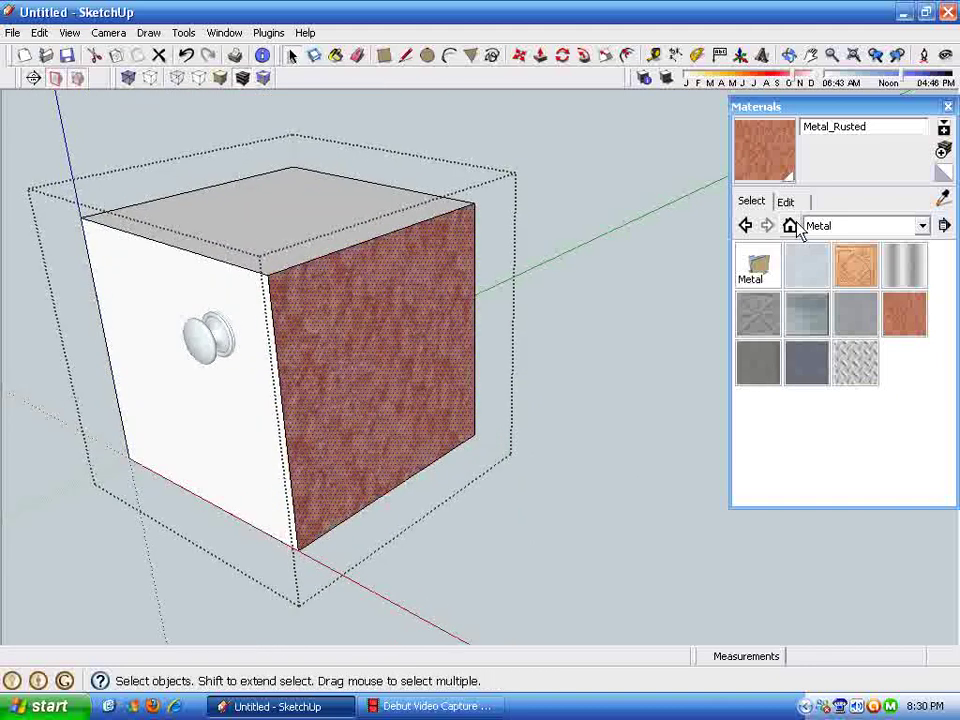
Darken the Metal_Rusted material to a brightness of 38
click(790, 203)
drag(831, 329, 808, 306)
middle_drag(730, 390, 390, 333)
click(591, 514)
Check the texture projection setting of the cube's side face and close the cube group
right_click(388, 320)
click(425, 386)
right_click(386, 318)
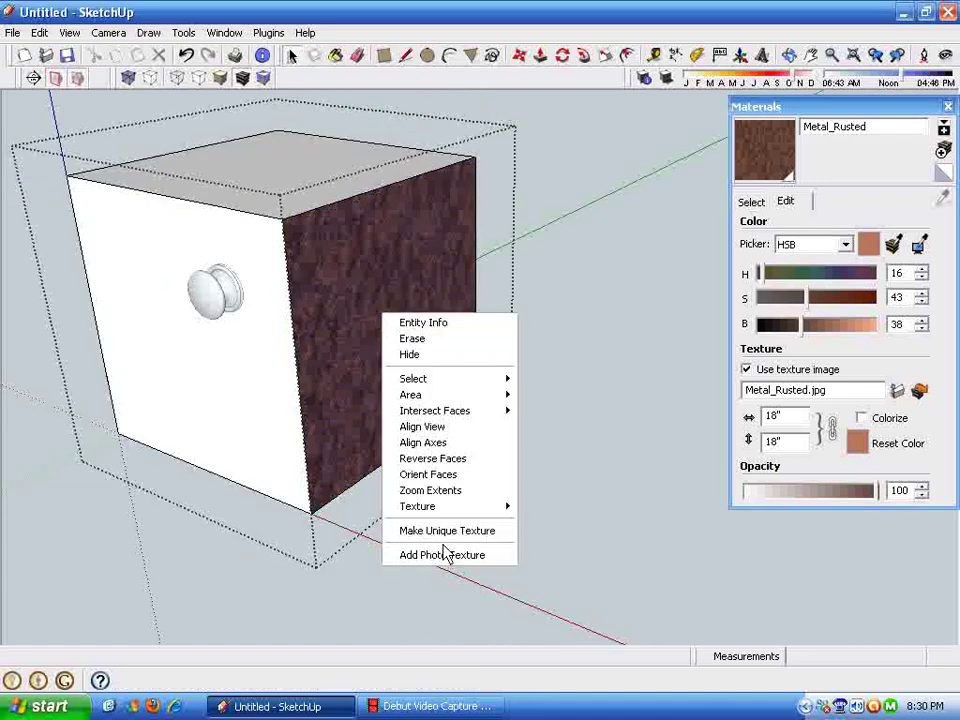
scroll(487, 448, down, 4)
middle_drag(461, 578, 454, 514)
click(454, 508)
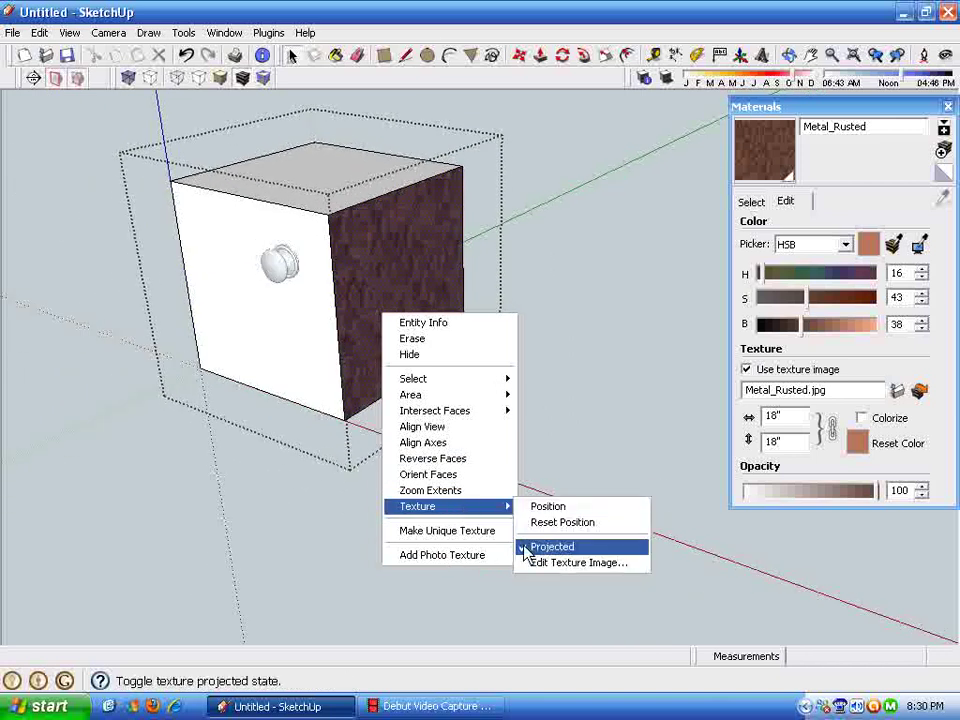
click(641, 287)
scroll(362, 459, up, 2)
shift+middle_drag(362, 459, 290, 460)
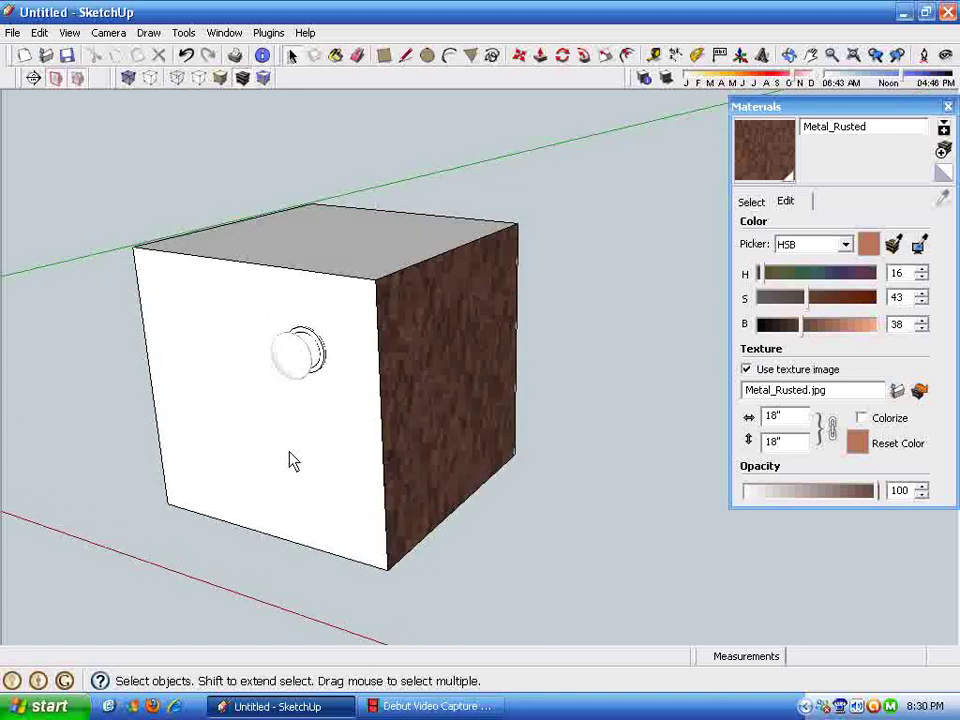
click(305, 355)
double_click(305, 355)
middle_drag(305, 355, 675, 488)
click(620, 528)
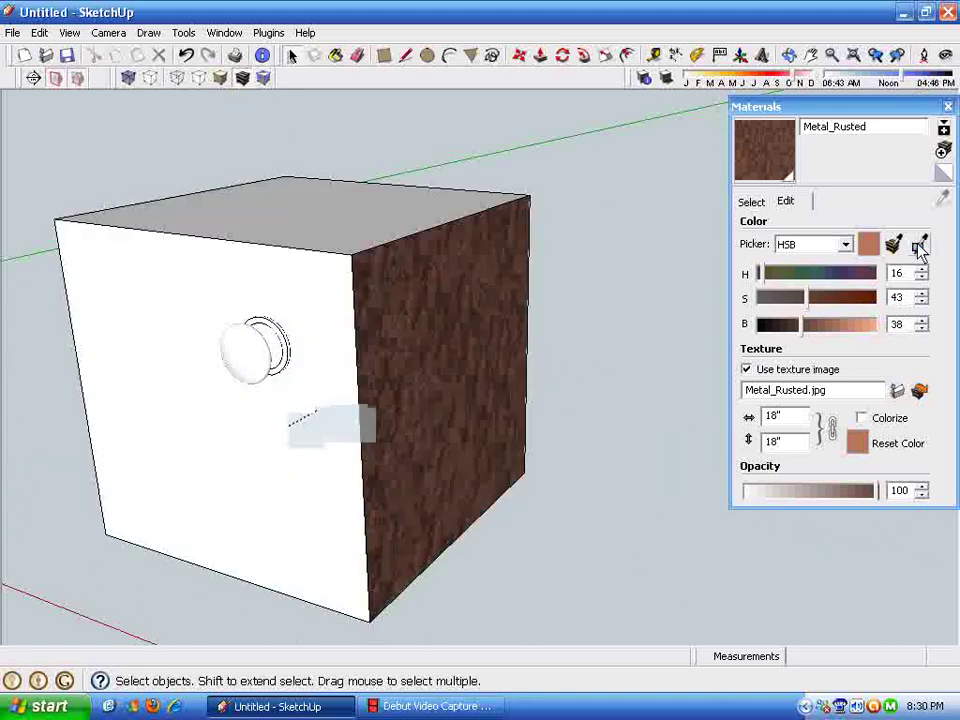
Paint the closed knob group with the darkened Metal_Rusted material and undo the paint
click(751, 201)
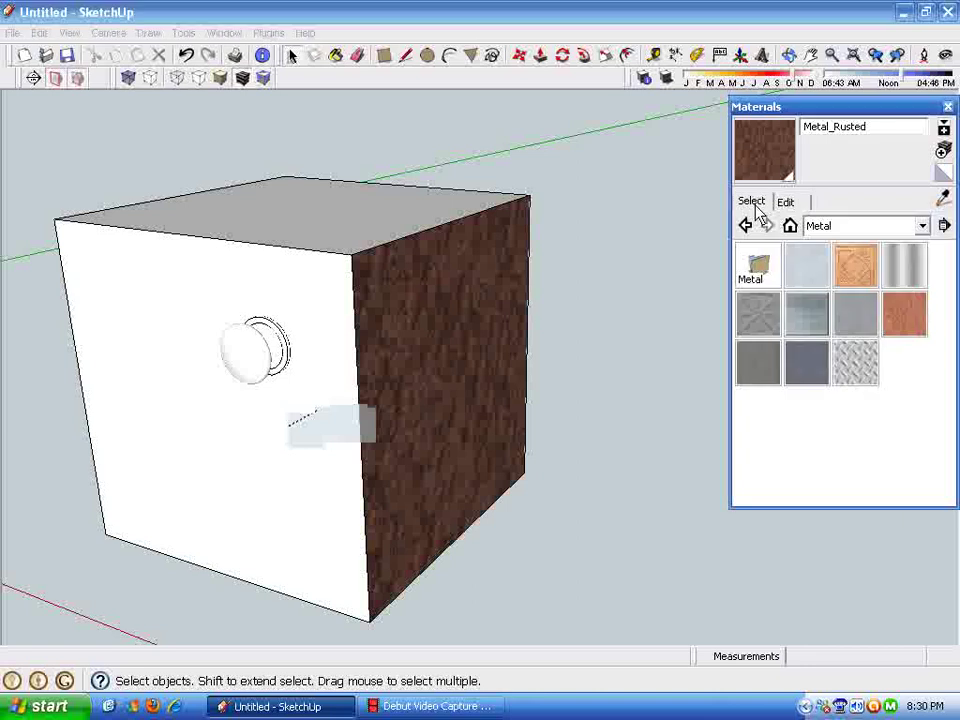
click(942, 200)
click(262, 362)
scroll(417, 601, up, 5)
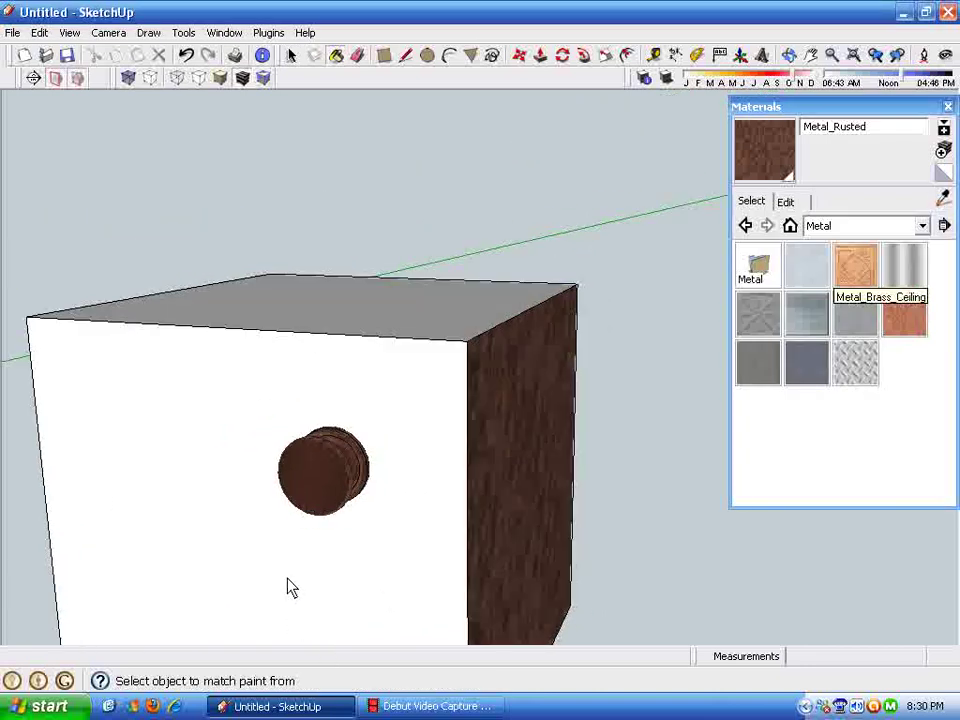
middle_drag(276, 584, 357, 564)
key(space)
key(ctrl+z)
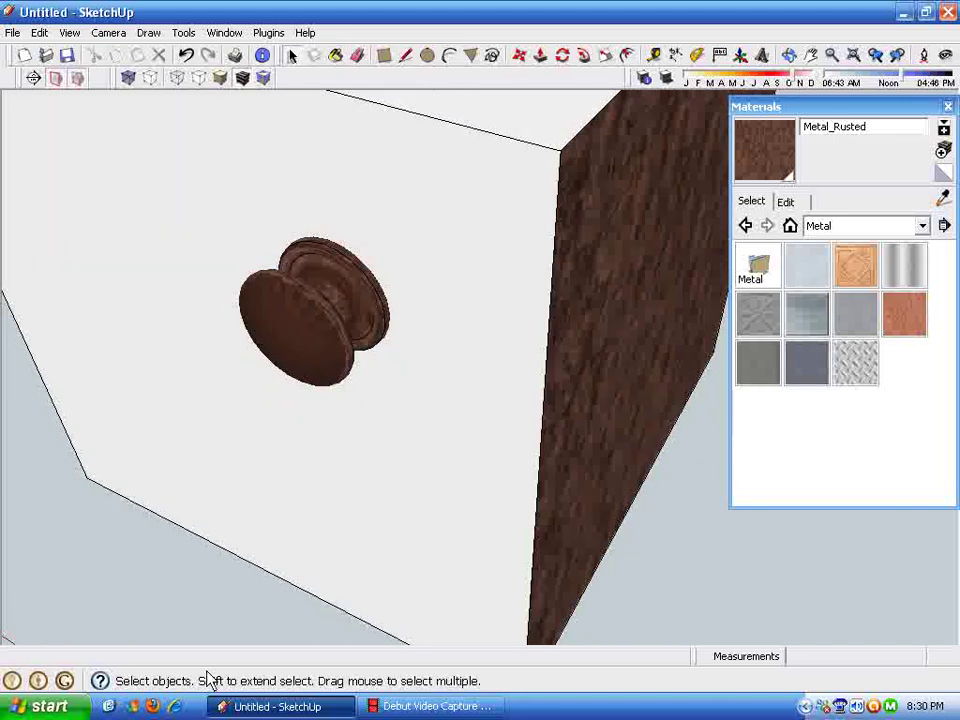
middle_drag(233, 703, 171, 598)
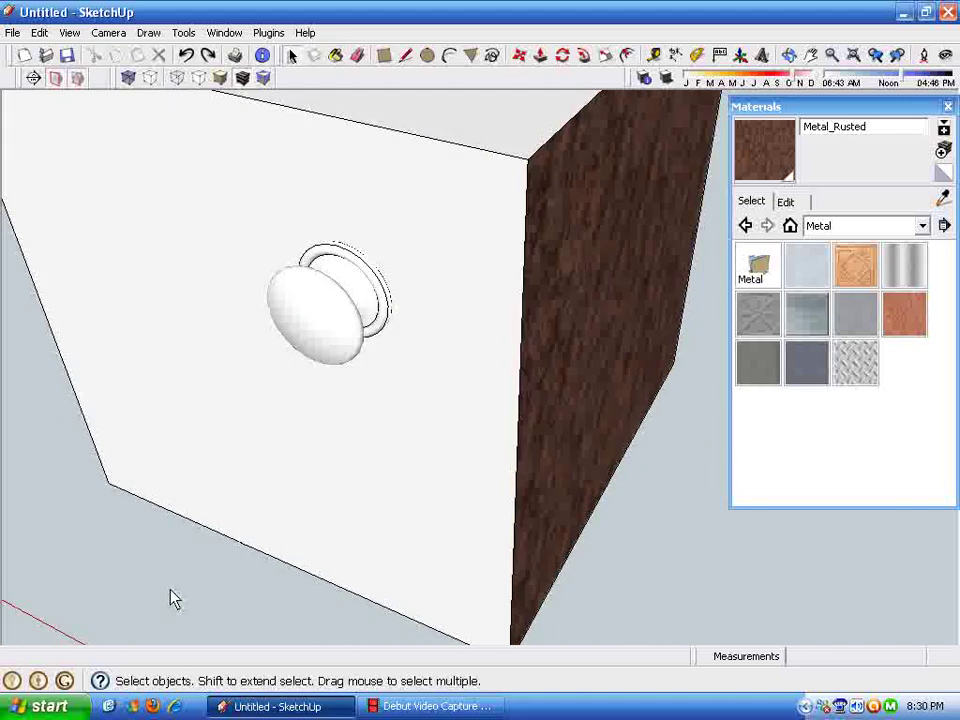
Open the knob group, select all its geometry and paint it with the darkened Metal_Rusted material
click(336, 330)
double_click(336, 330)
triple_click(326, 336)
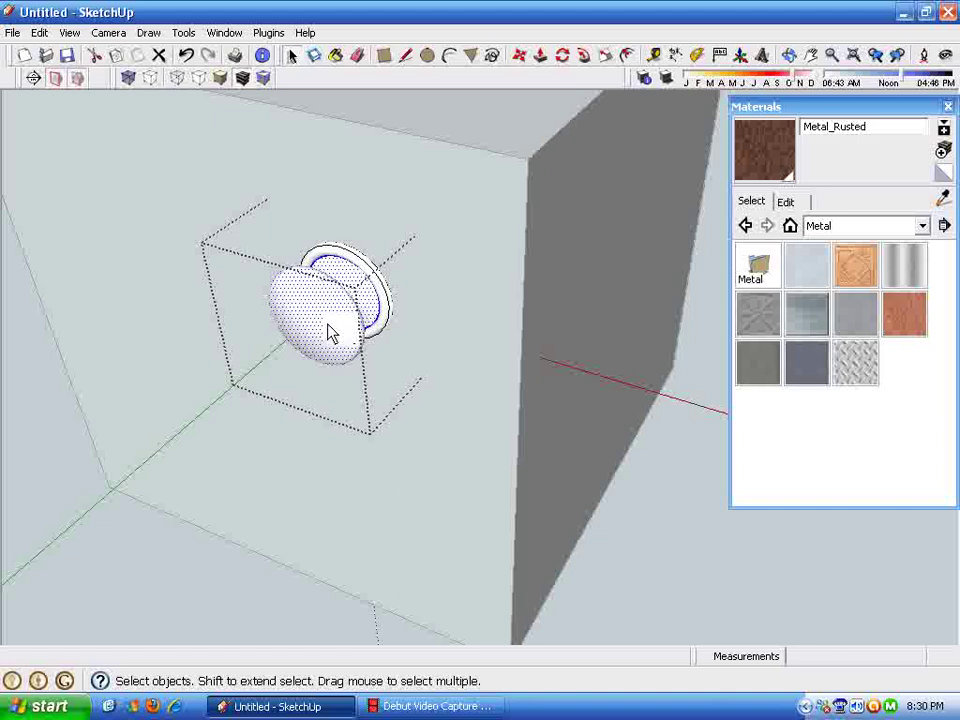
drag(230, 199, 432, 440)
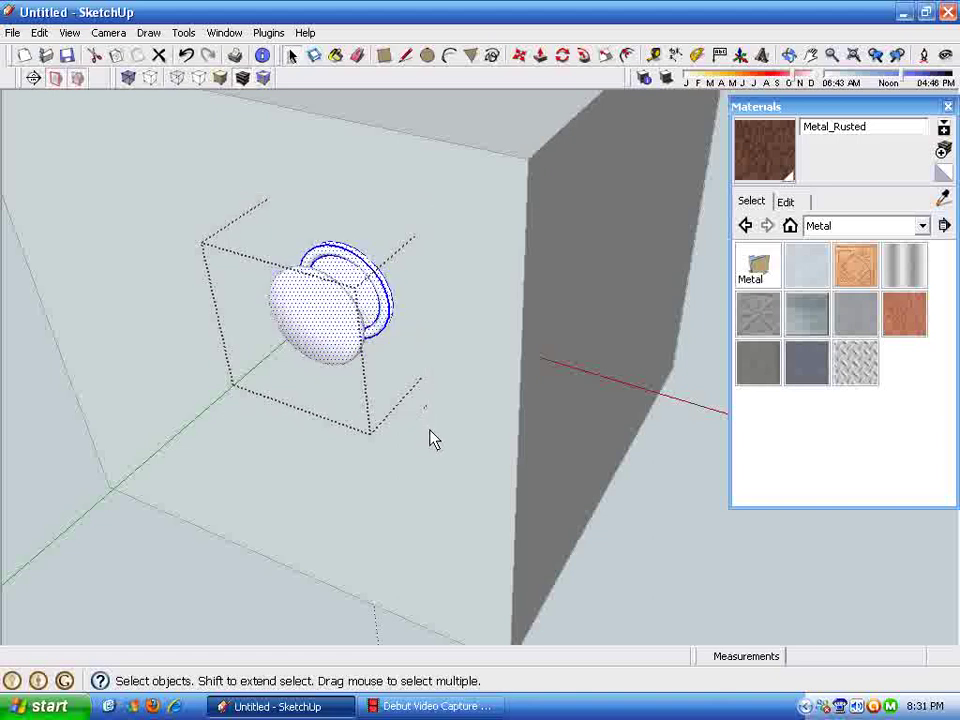
click(945, 203)
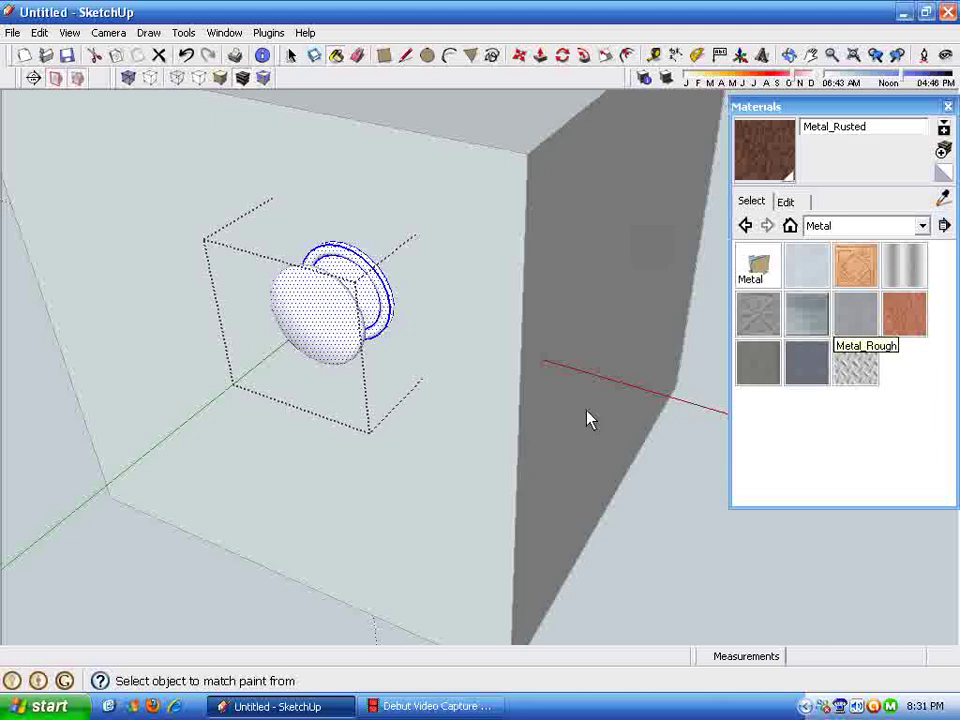
click(512, 487)
key(space)
mouse_move(139, 613)
middle_down()
mouse_move(333, 600)
mouse_move(366, 463)
mouse_move(302, 341)
middle_up()
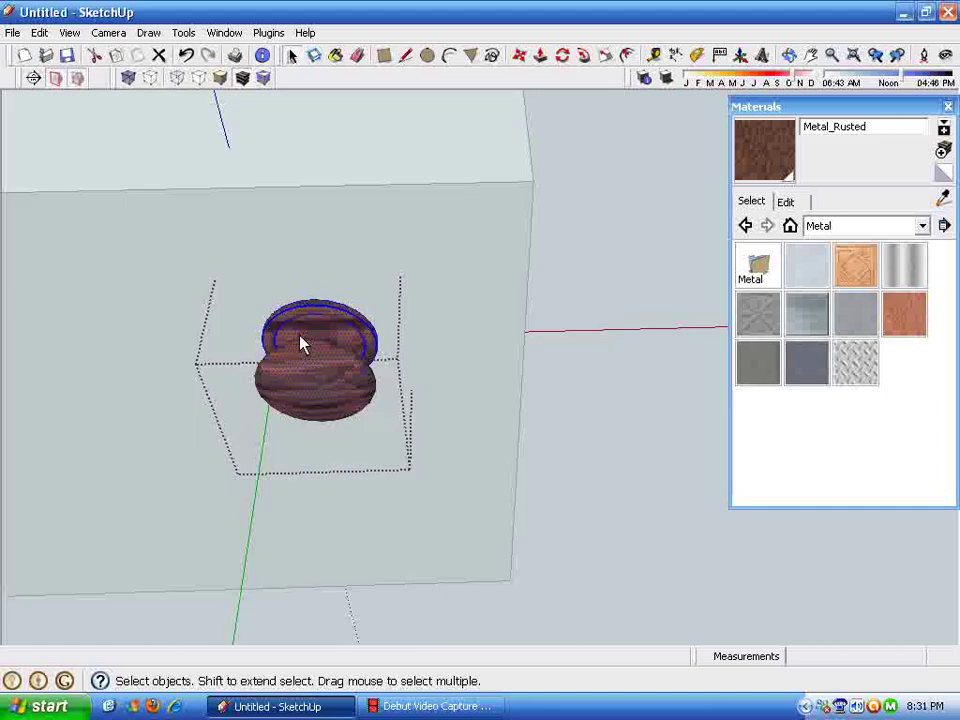
click(660, 620)
middle_drag(615, 594, 566, 339)
middle_drag(660, 236, 504, 619)
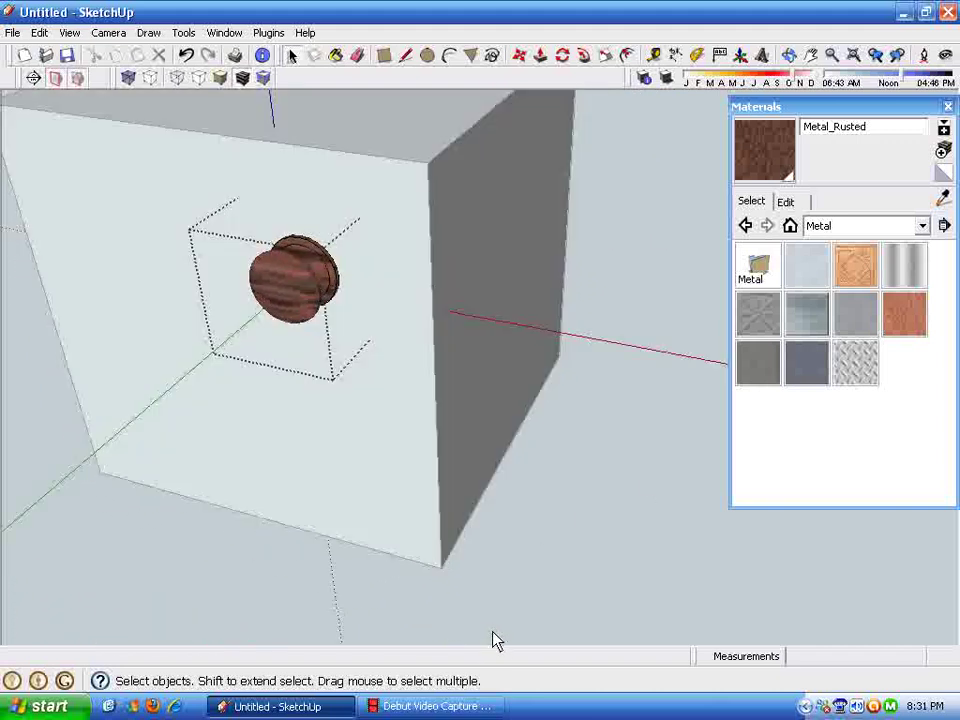
Undo the paint on the knob's surfaces and the darkening of the Metal_Rusted material
key(ctrl+z)
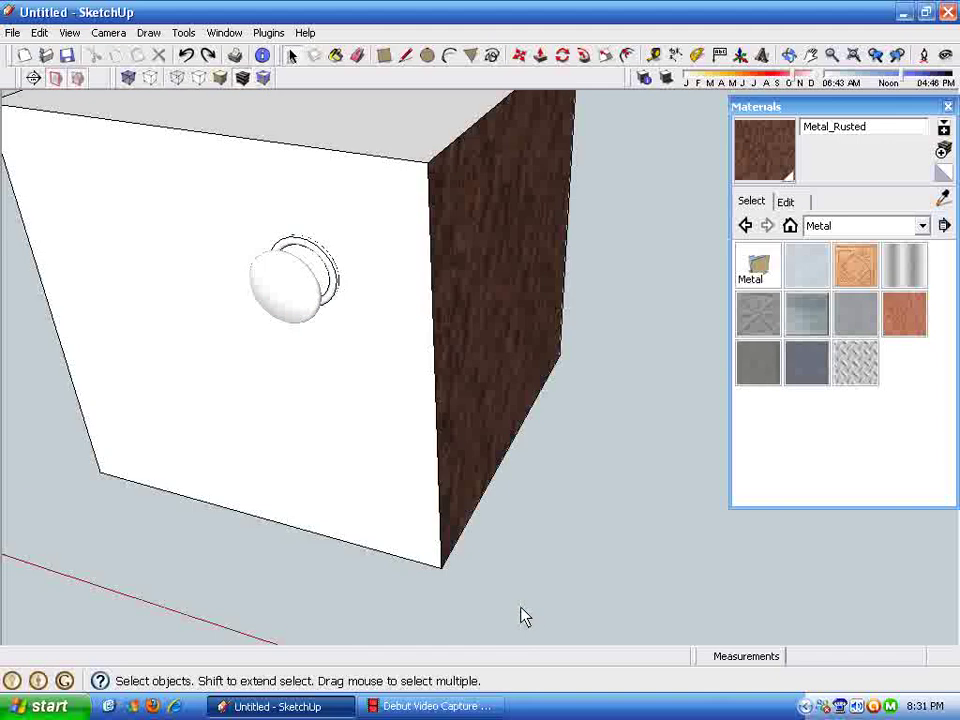
middle_drag(519, 617, 548, 610)
key(ctrl+z)
key(ctrl+z)
key(ctrl+z)
key(ctrl+z)
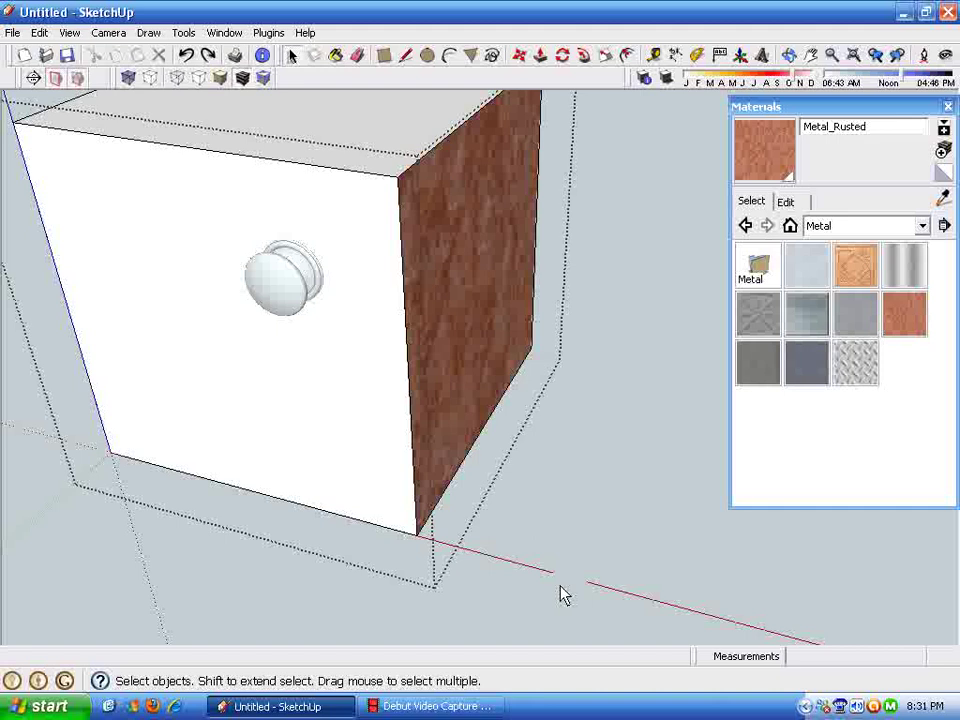
Try painting the cube's front face with the darkened Metal_Rusted sampled from its side face, and undo the paint and darkening
key(ctrl+y)
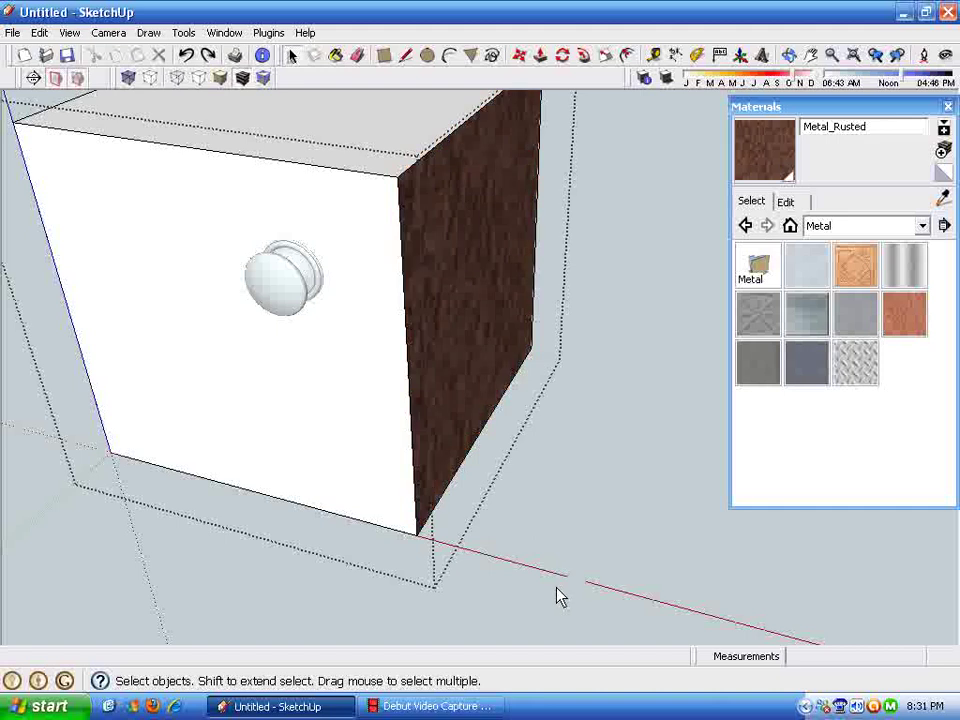
mouse_move(585, 264)
middle_down()
mouse_move(468, 292)
mouse_move(450, 285)
middle_up()
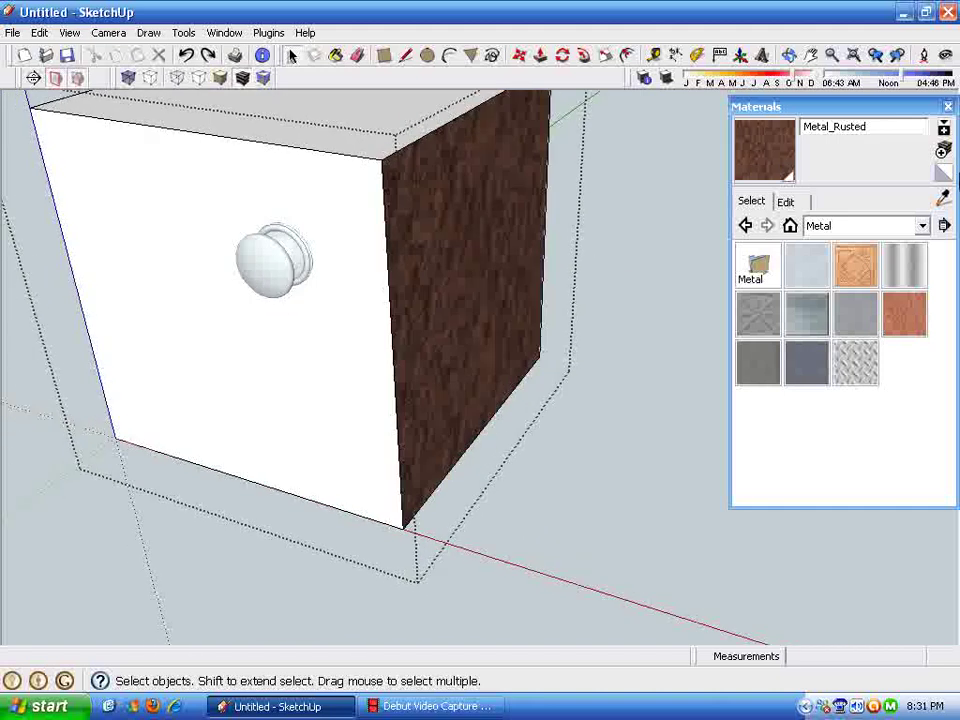
click(943, 197)
click(447, 271)
click(356, 382)
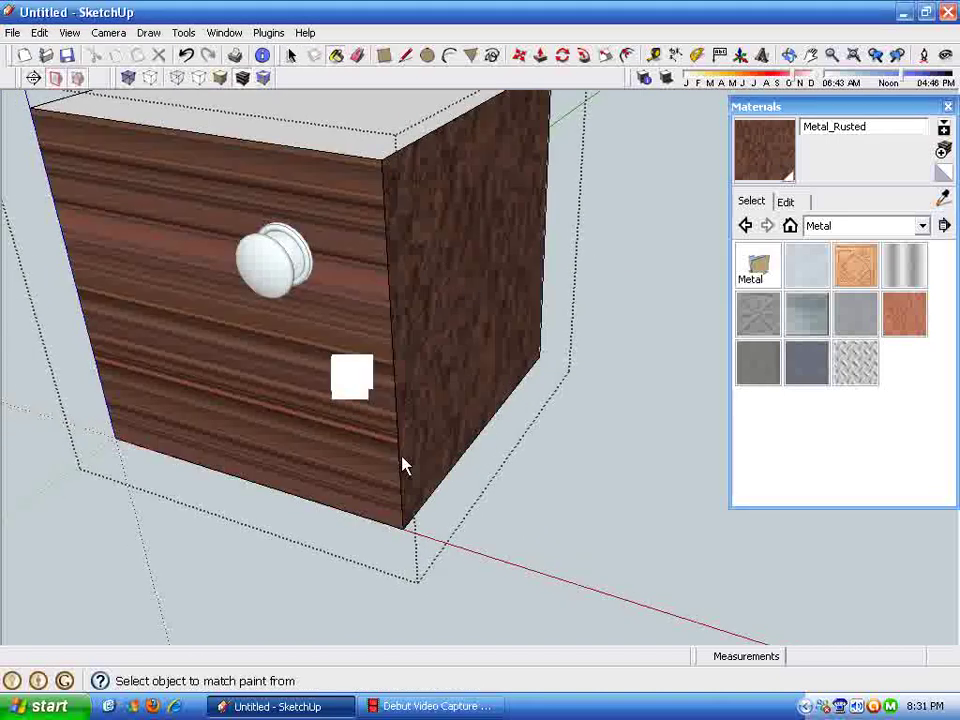
middle_drag(447, 477, 491, 446)
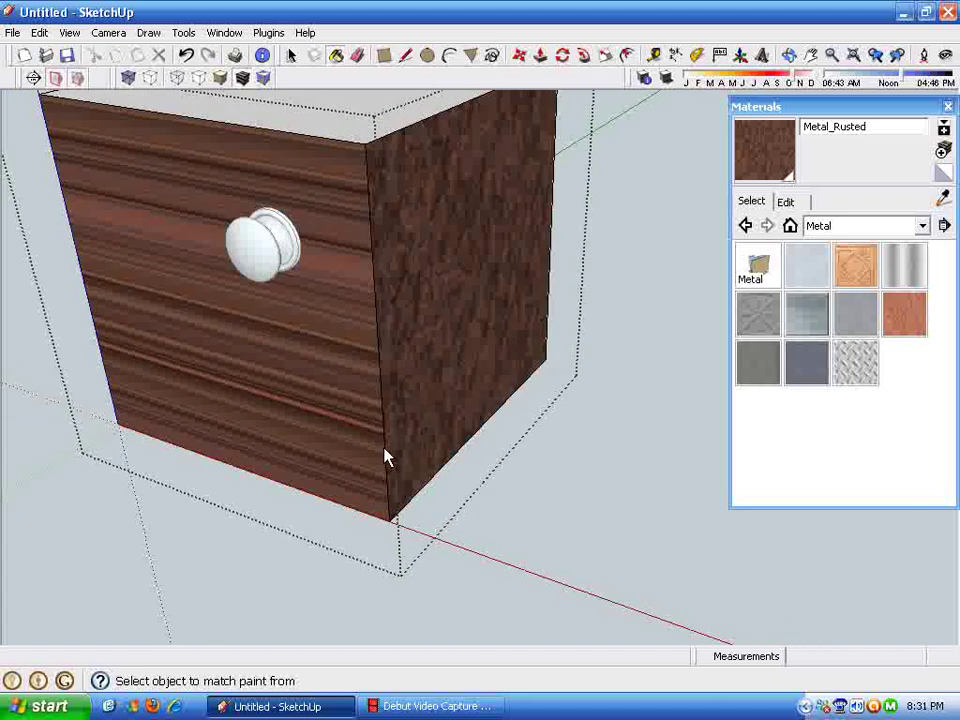
key(ctrl+z)
key(ctrl+z)
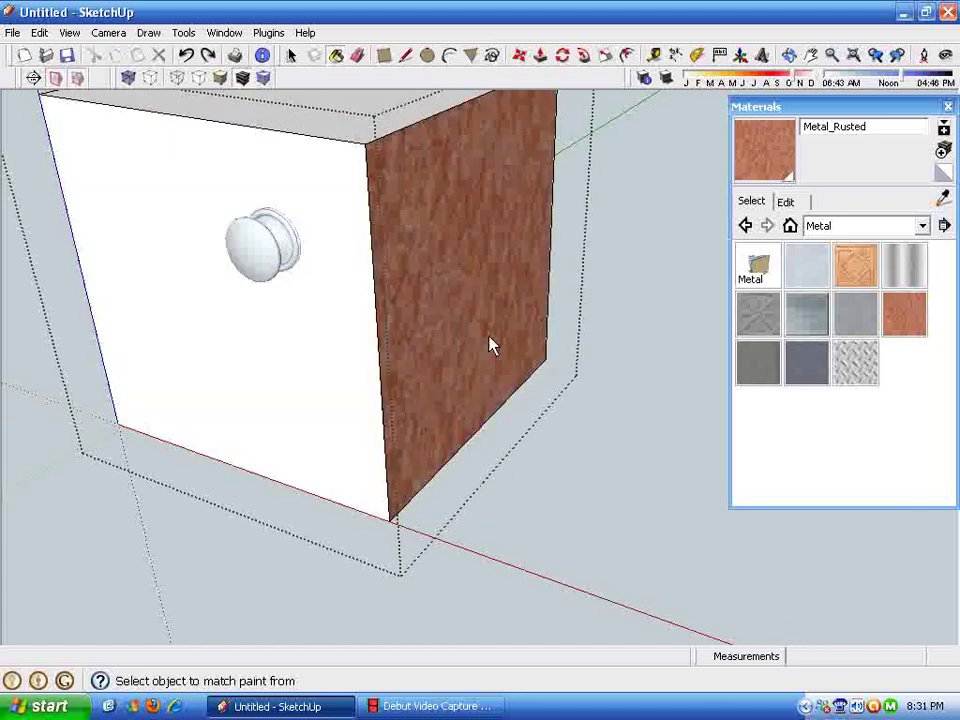
Reopen the cube group and paint its side face with the Metal_Rough material
key(space)
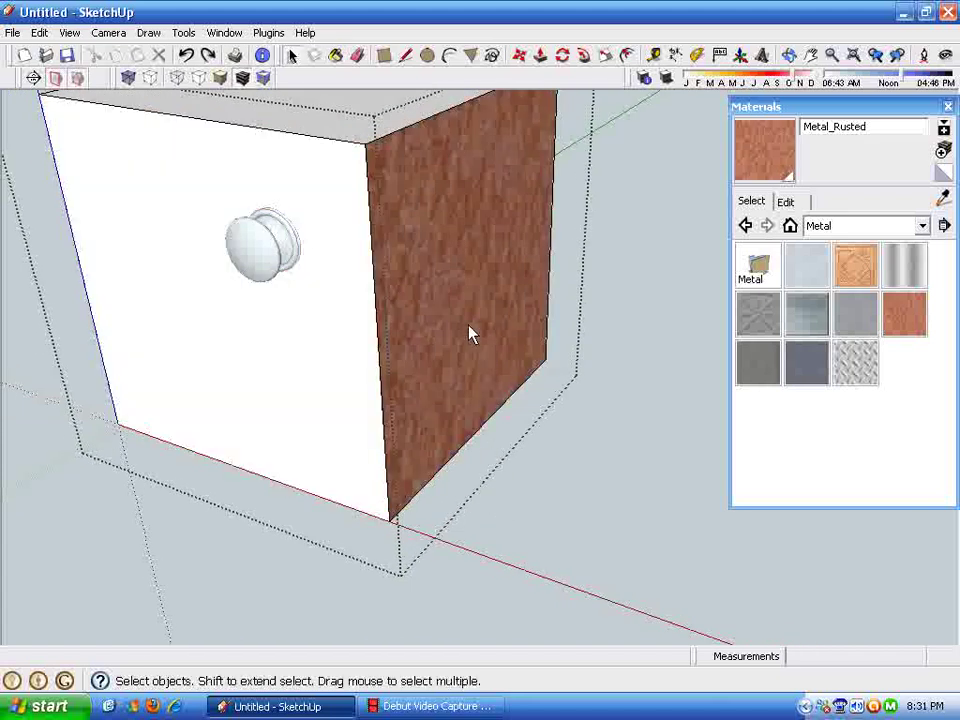
right_click(471, 333)
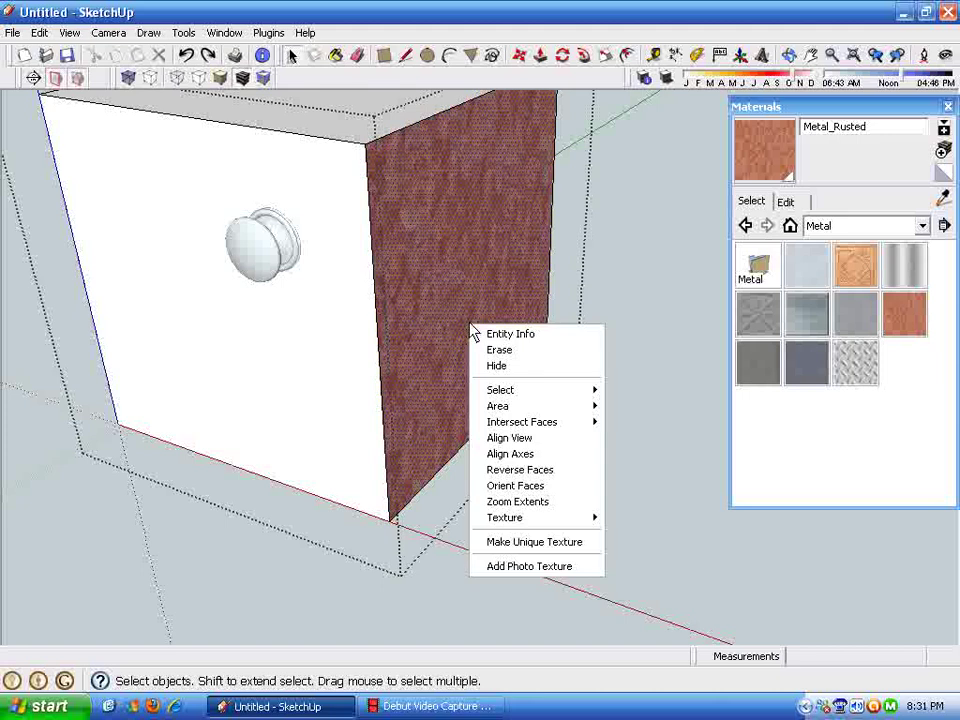
click(692, 471)
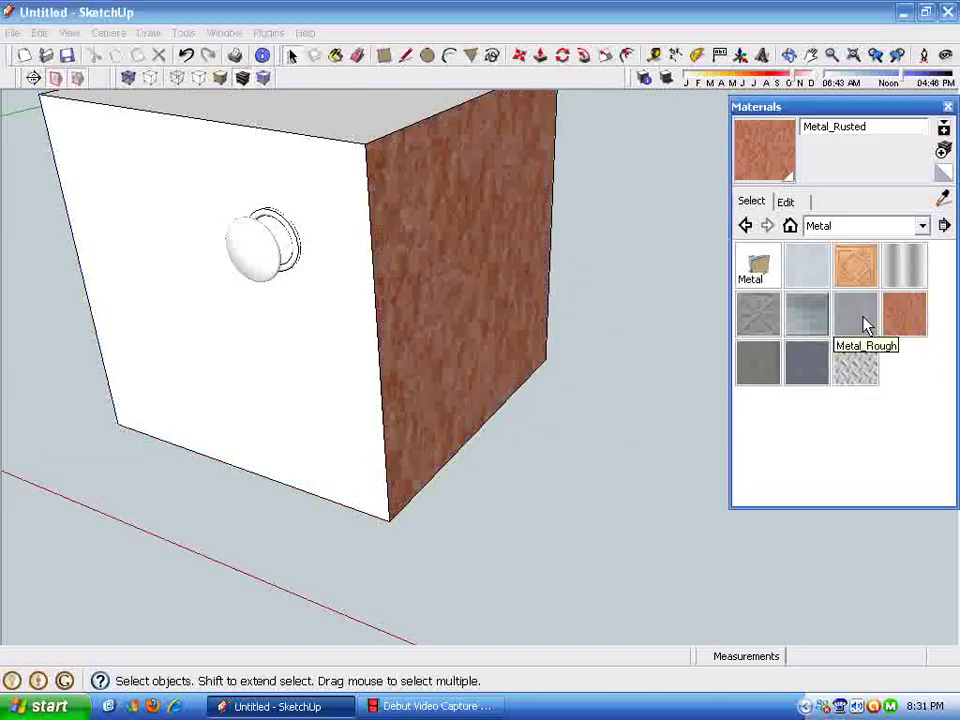
click(512, 296)
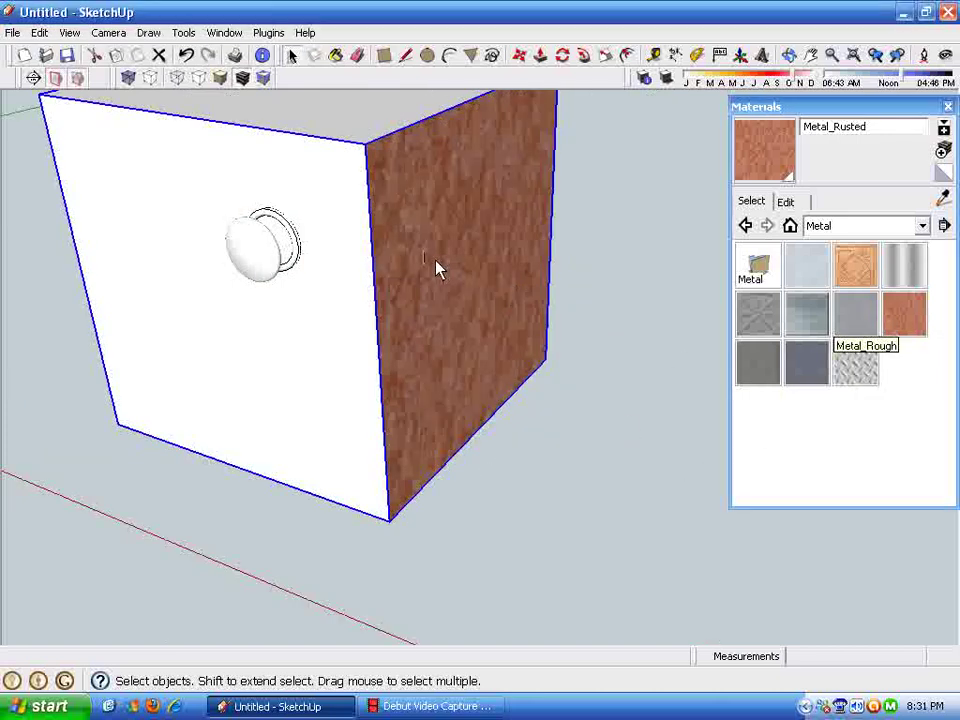
double_click(437, 266)
click(480, 289)
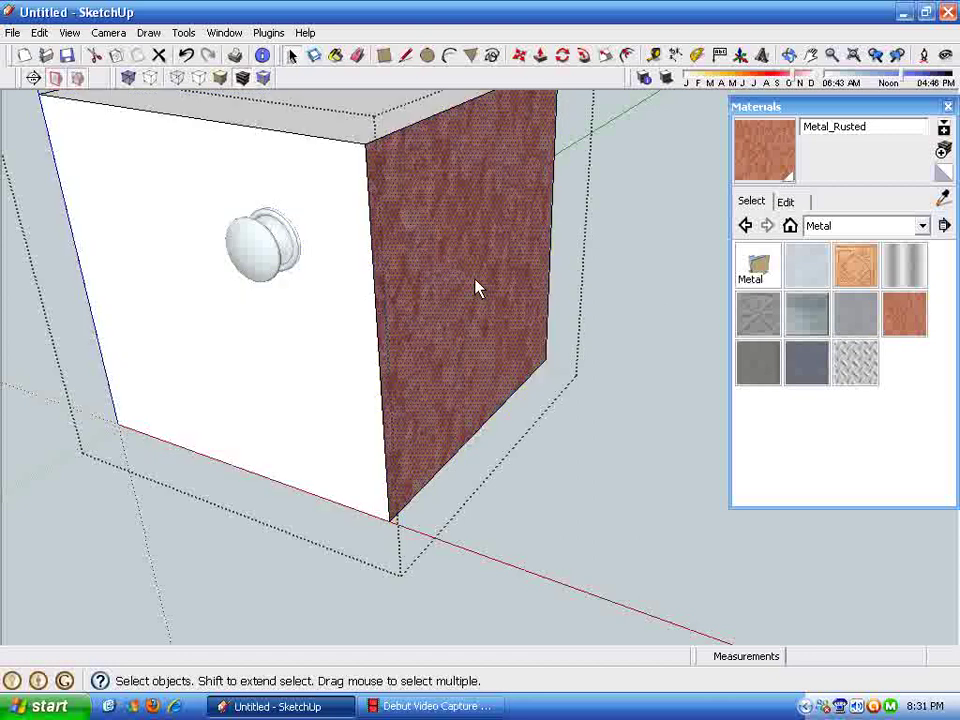
click(858, 318)
click(467, 274)
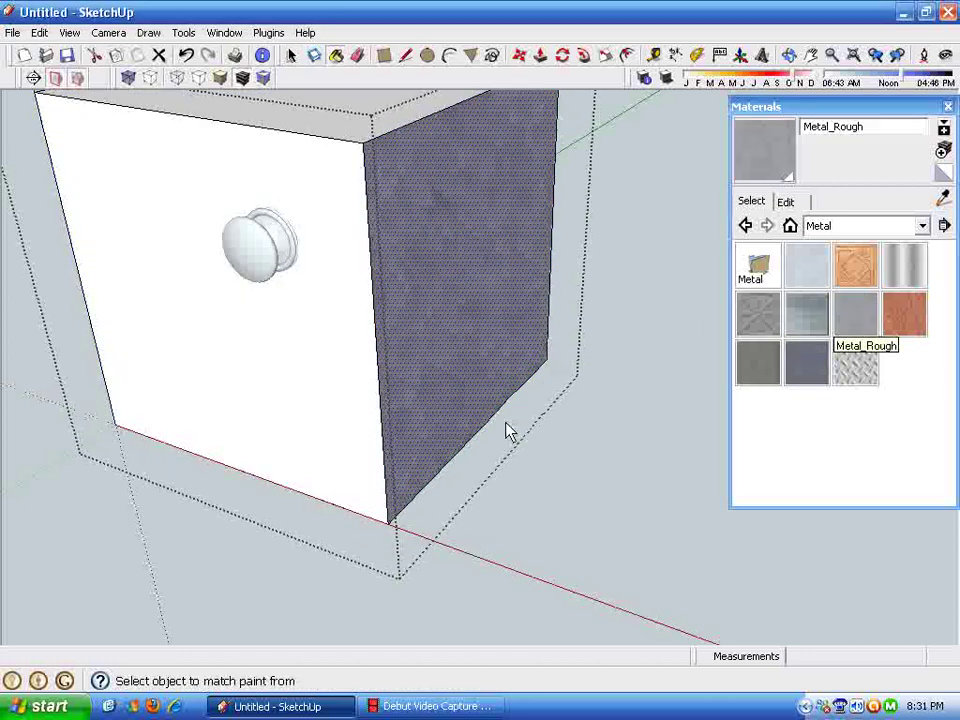
Make the Metal_Rough texture on the cube's side face projected
mouse_move(505, 432)
middle_down()
mouse_move(579, 396)
mouse_move(424, 321)
middle_up()
right_click(424, 318)
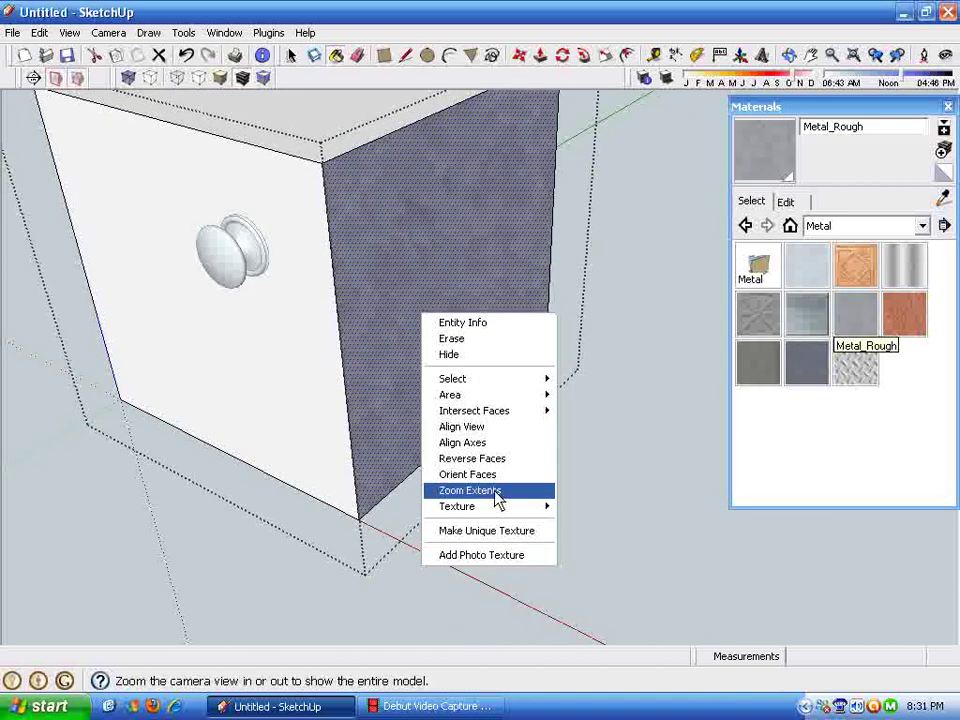
mouse_move(497, 508)
click(548, 549)
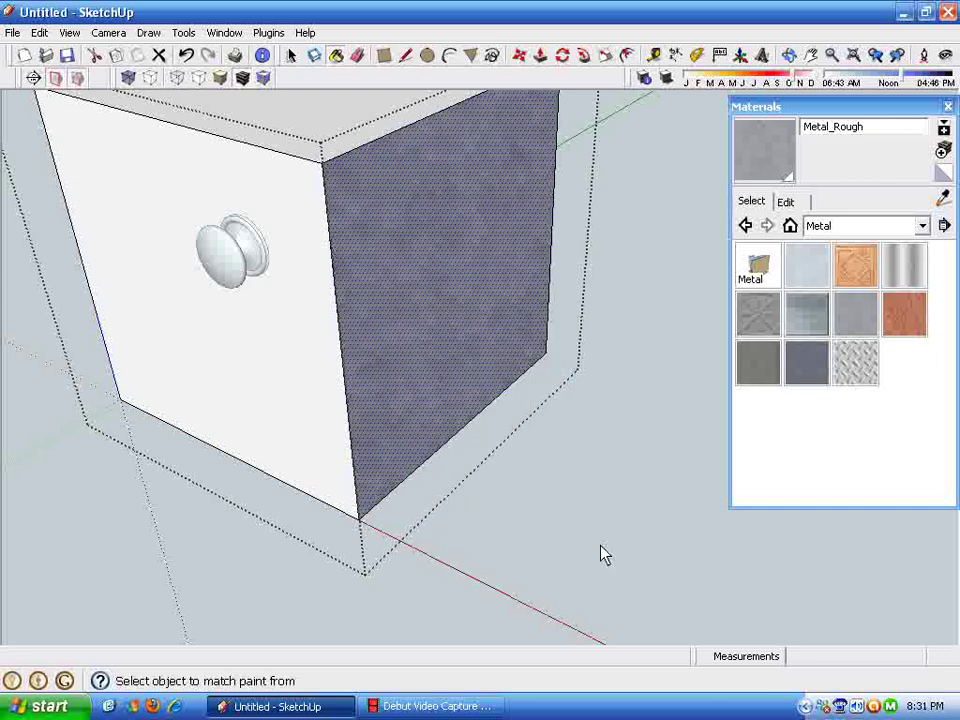
right_click(437, 345)
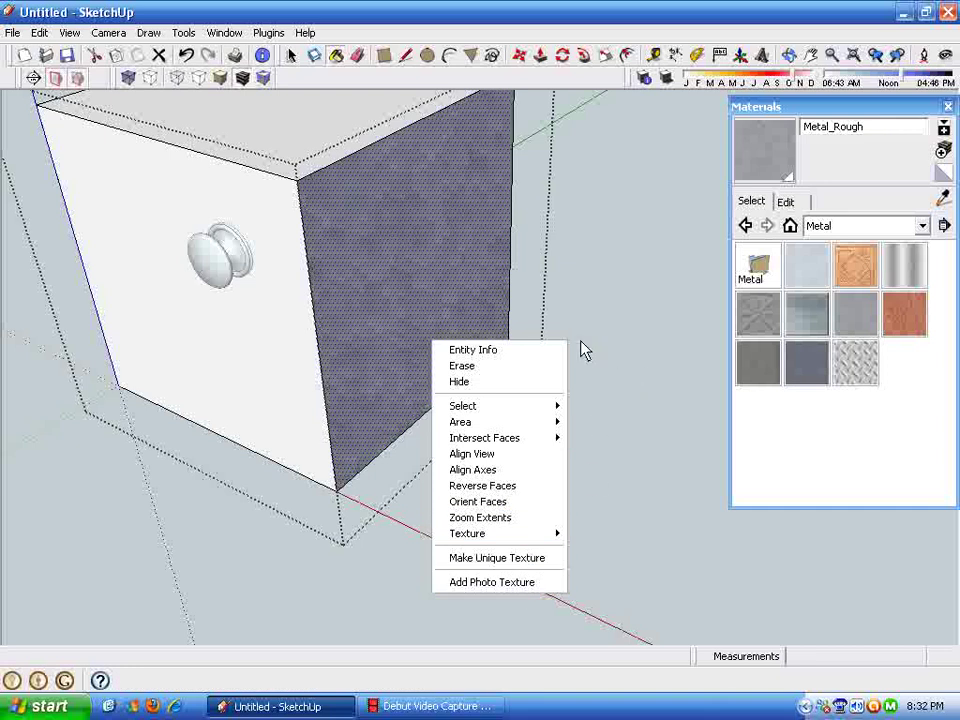
click(332, 357)
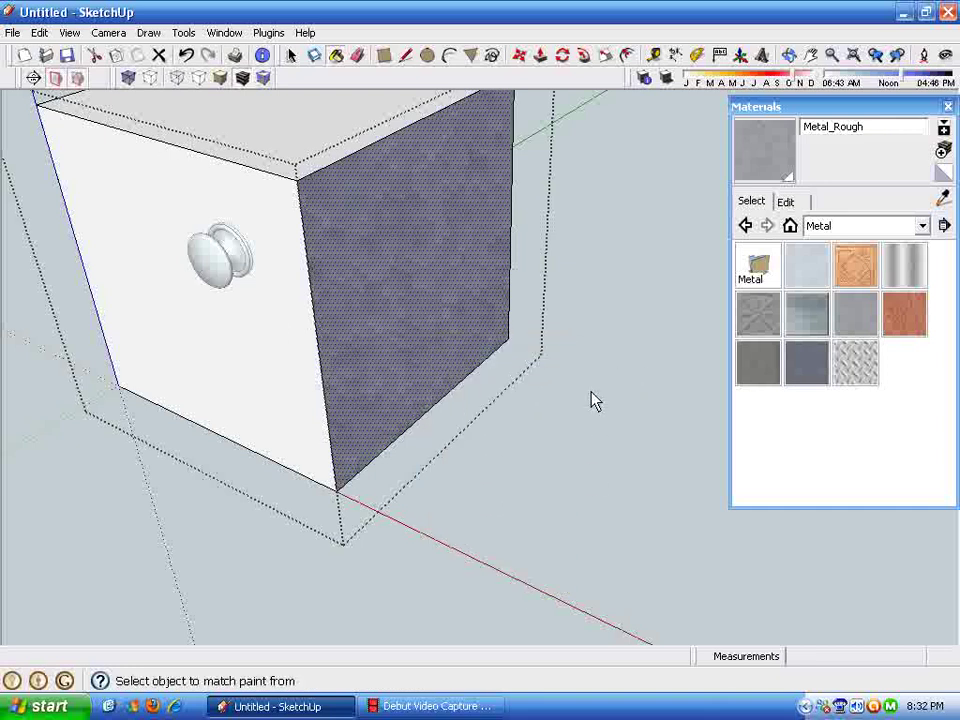
Undo the latest texture and paint changes on the cube's side face
key(ctrl+z)
key(ctrl+z)
key(ctrl+z)
key(ctrl+z)
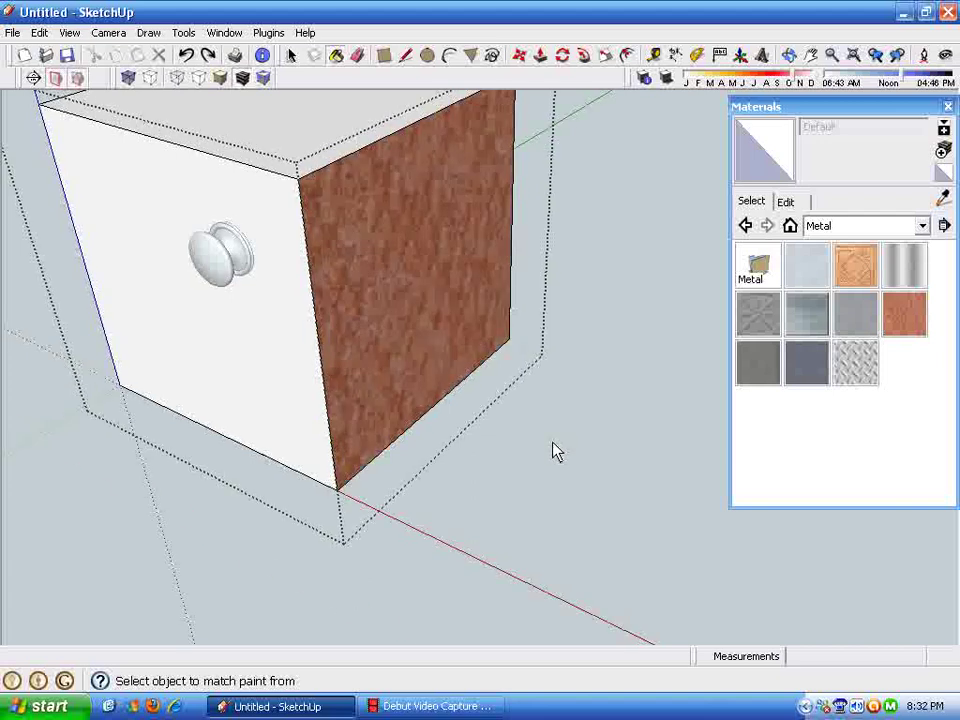
key(ctrl+z)
Select the cube's side face and paint it with the default material
key(space)
click(426, 338)
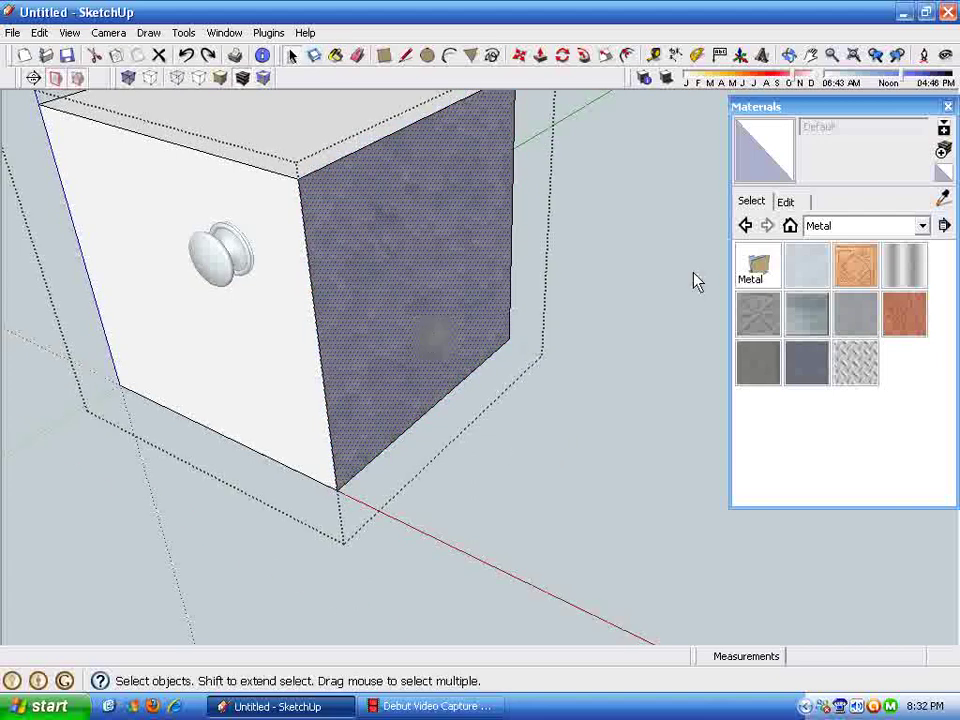
click(768, 140)
click(484, 212)
middle_drag(550, 300, 568, 305)
Paint the cube's front face with Metal_Rough and make its texture projected
click(850, 325)
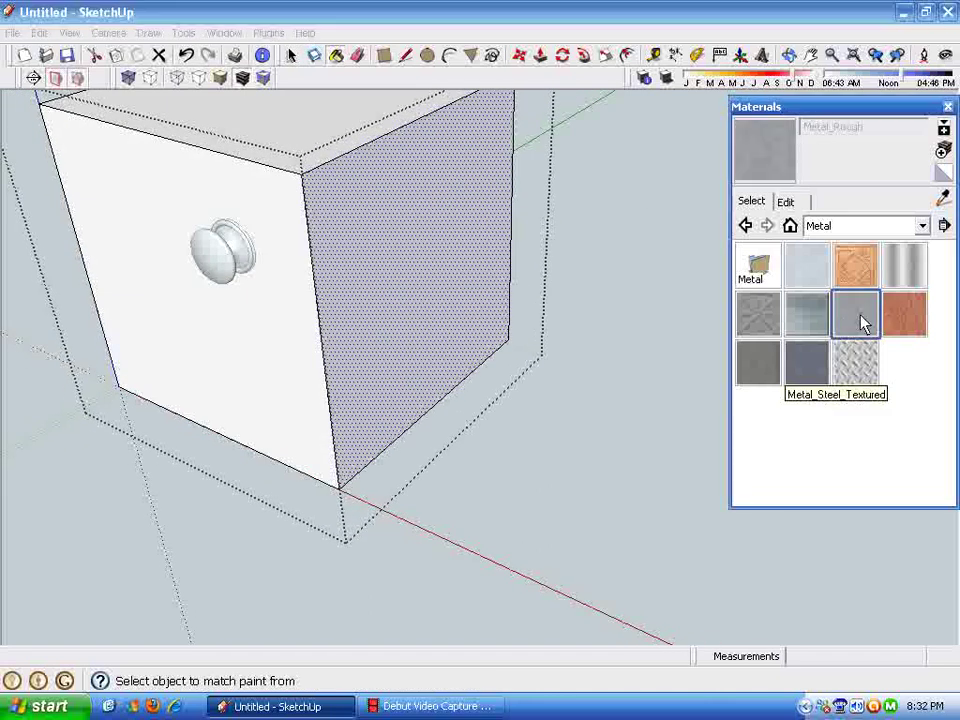
click(282, 383)
key(space)
mouse_move(634, 446)
middle_down()
mouse_move(386, 443)
mouse_move(333, 477)
mouse_move(356, 433)
middle_up()
right_click(353, 417)
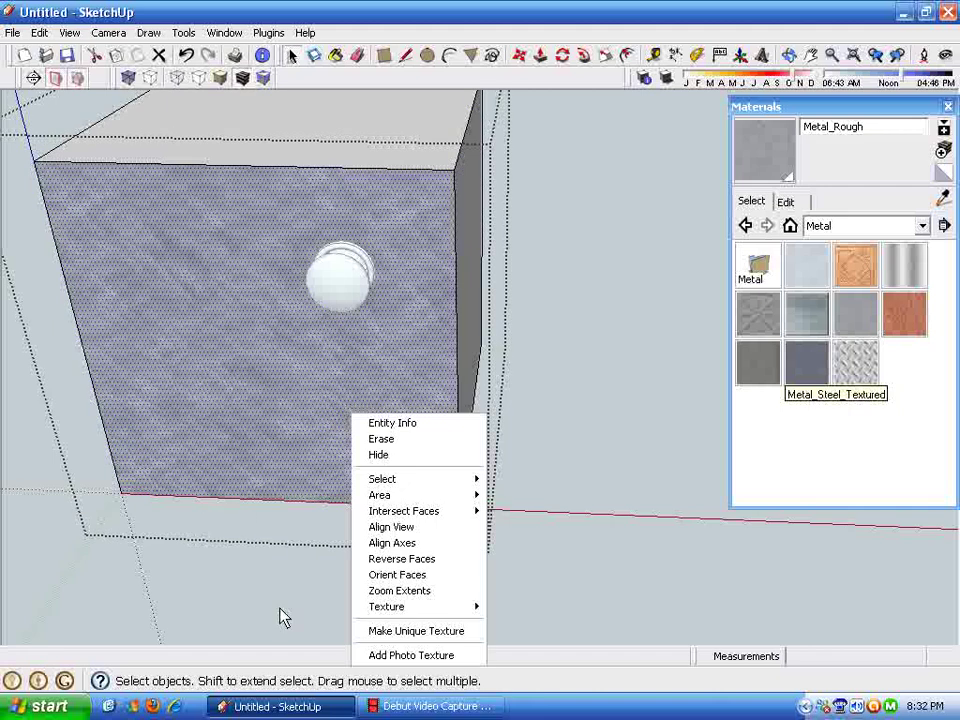
mouse_move(454, 608)
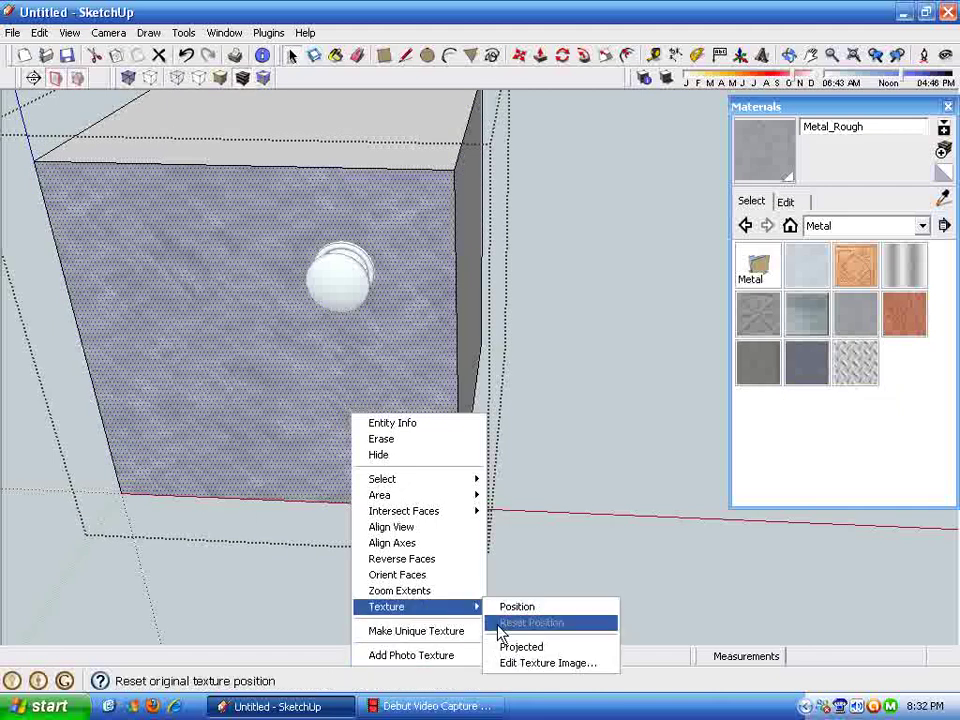
click(498, 648)
Use texture positioning on the cube's front face to scale the Metal_Rough pattern down
right_click(381, 408)
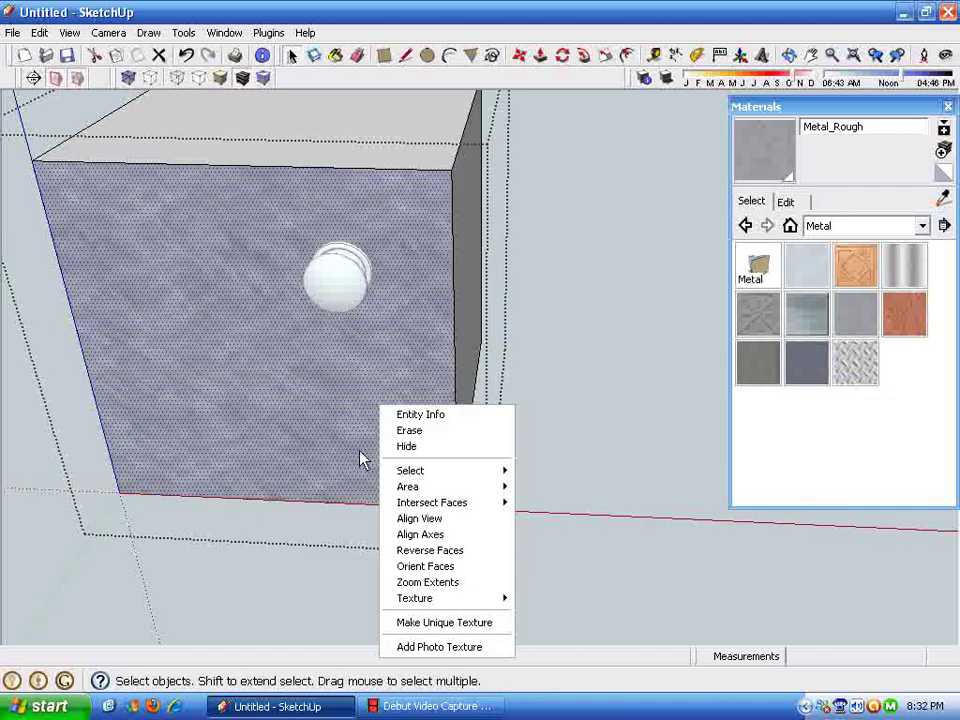
mouse_move(437, 600)
click(542, 598)
scroll(403, 467, down, 4)
drag(408, 394, 293, 392)
click(651, 454)
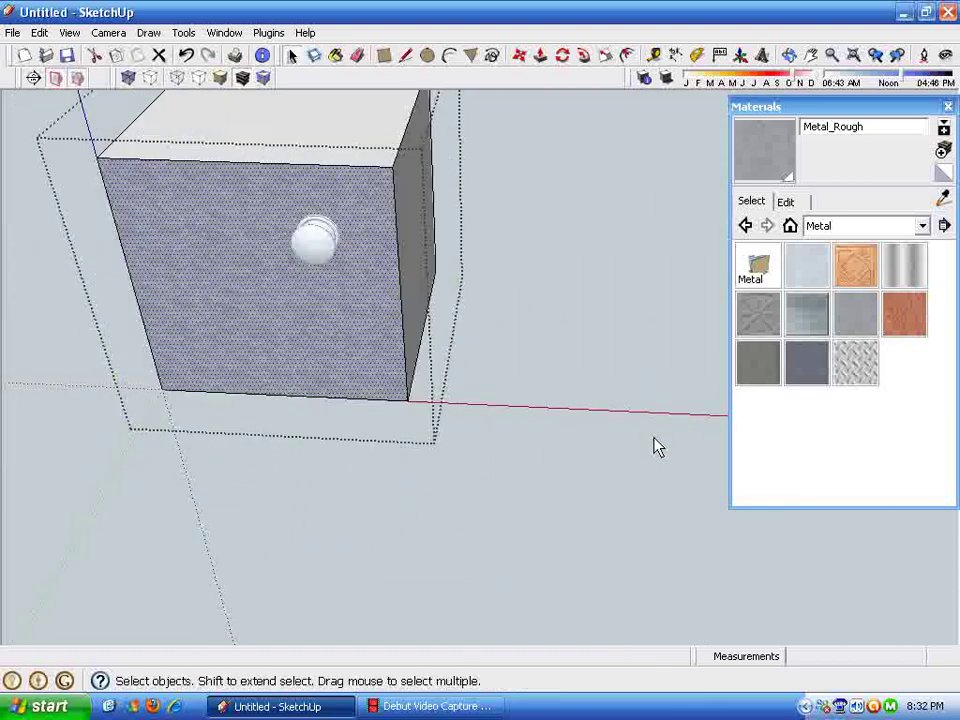
Recolor Metal_Rough dark brown with hue 39, saturation 43 and brightness 33, and close the cube group
click(786, 202)
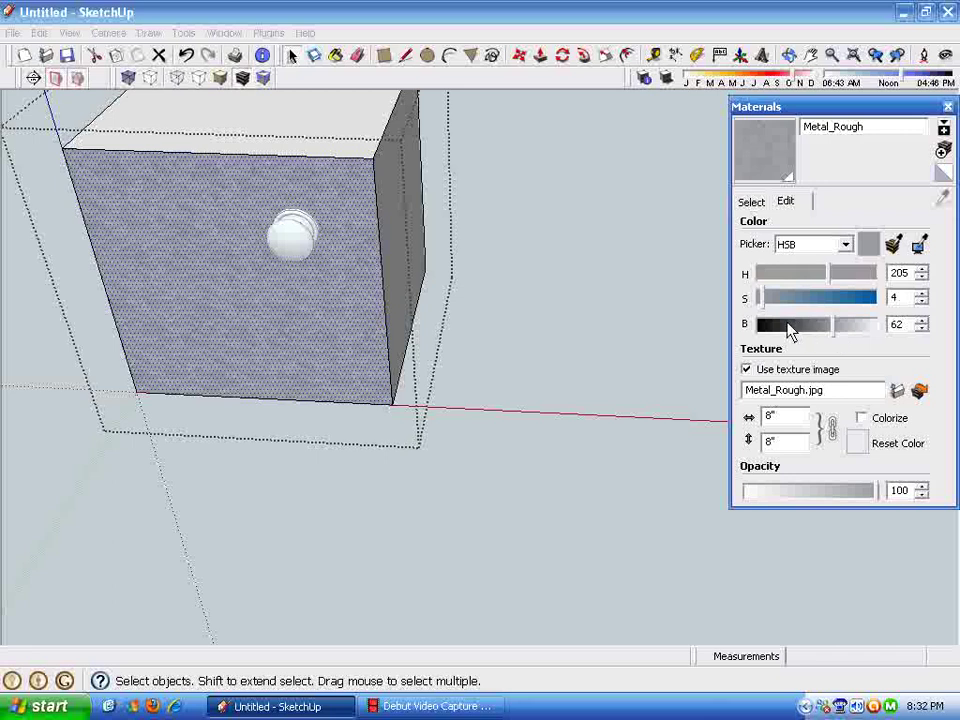
drag(828, 278, 808, 298)
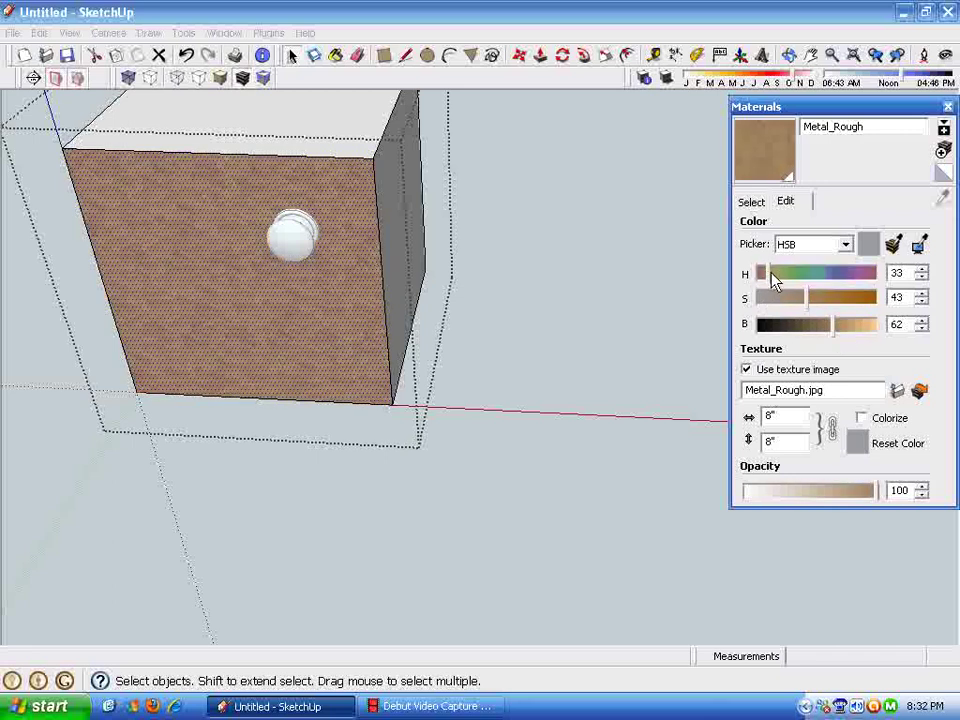
click(763, 278)
drag(833, 325, 797, 327)
drag(764, 280, 773, 282)
middle_drag(603, 368, 522, 481)
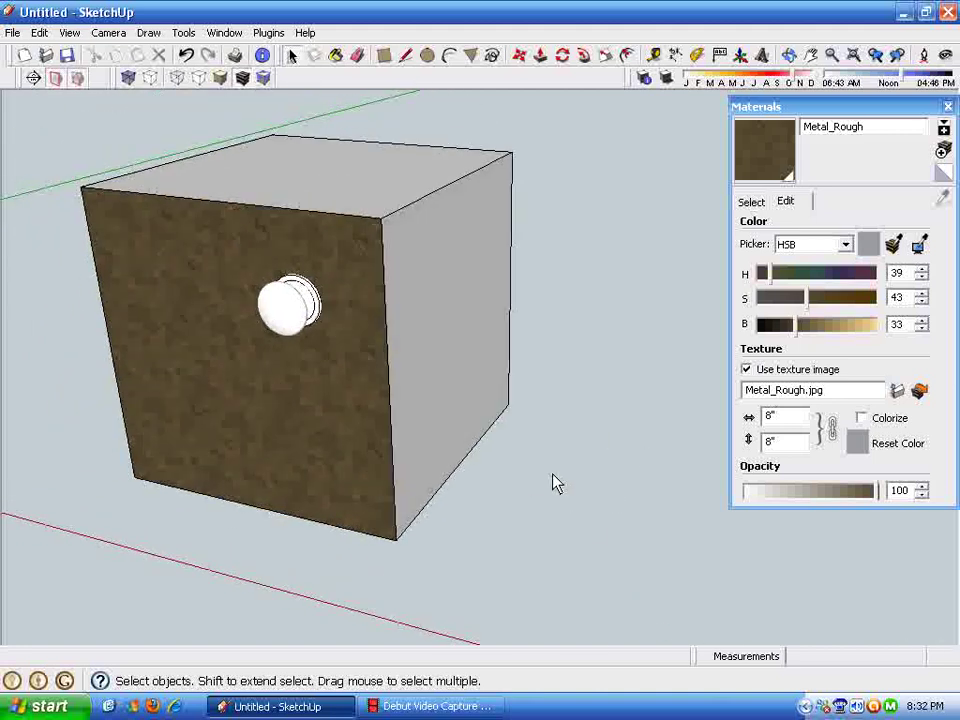
Open the knob group, select all its geometry and paint it with the brown Metal_Rough sampled from the cube's front face
middle_drag(560, 506, 266, 392)
double_click(315, 321)
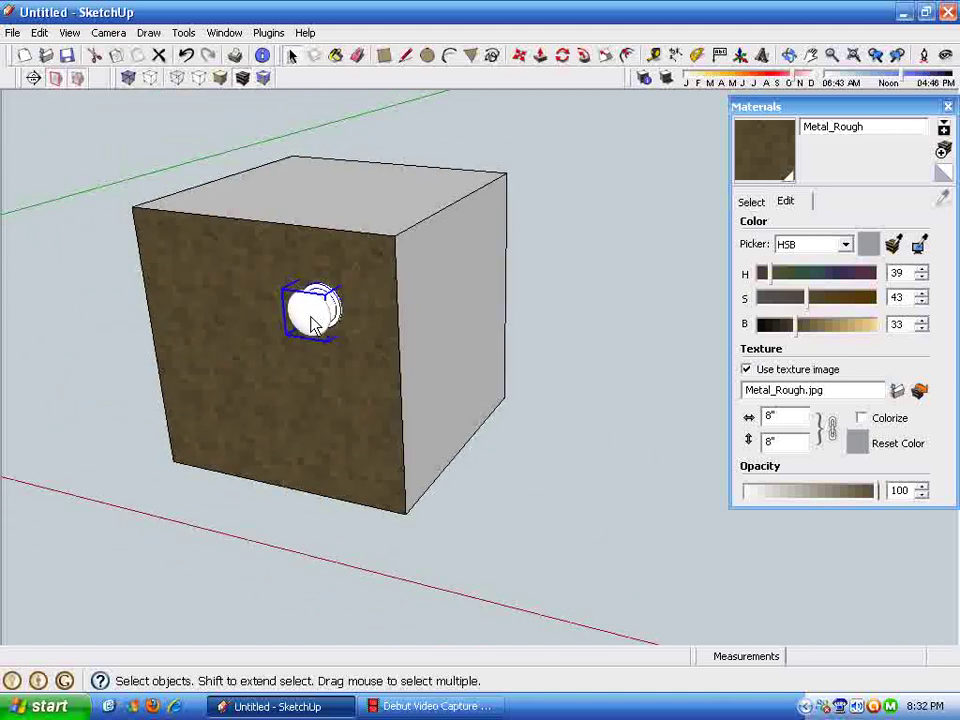
scroll(334, 440, up, 3)
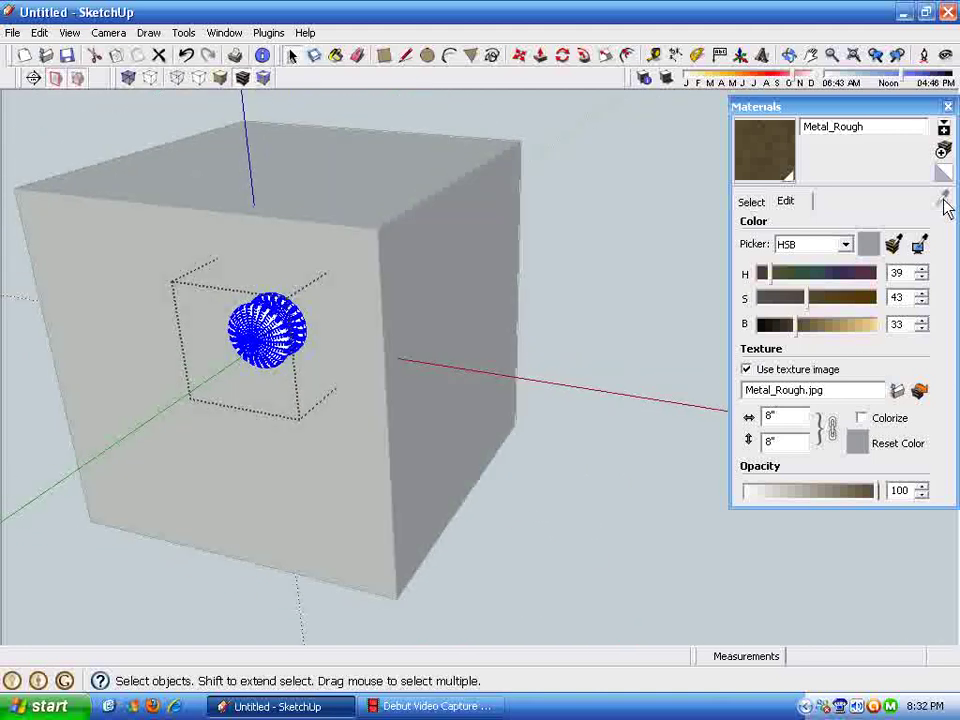
click(751, 201)
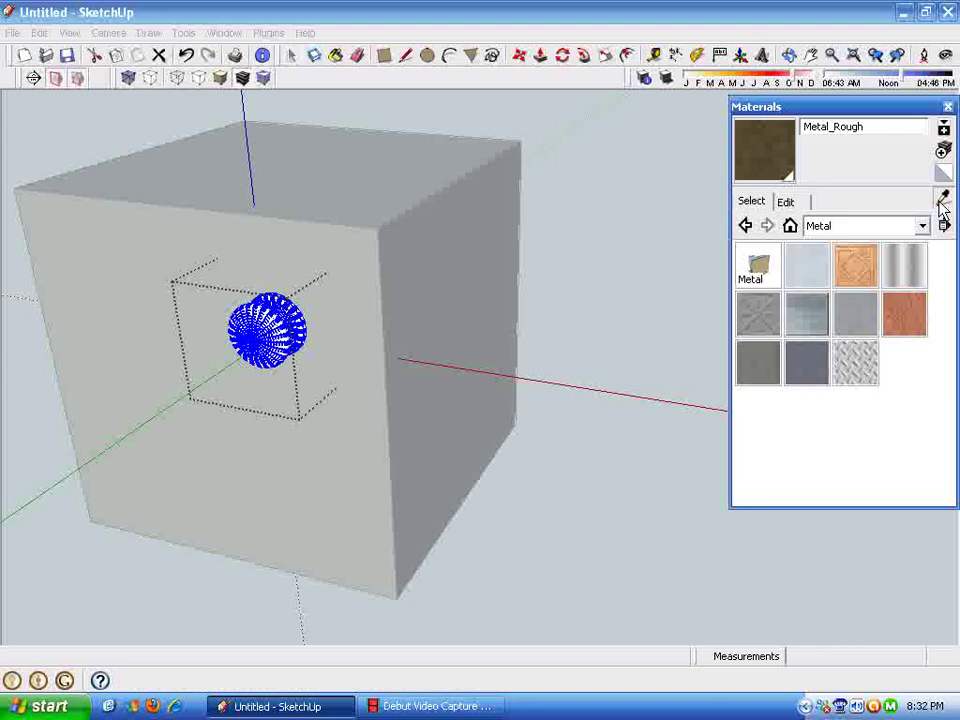
scroll(314, 485, up, 2)
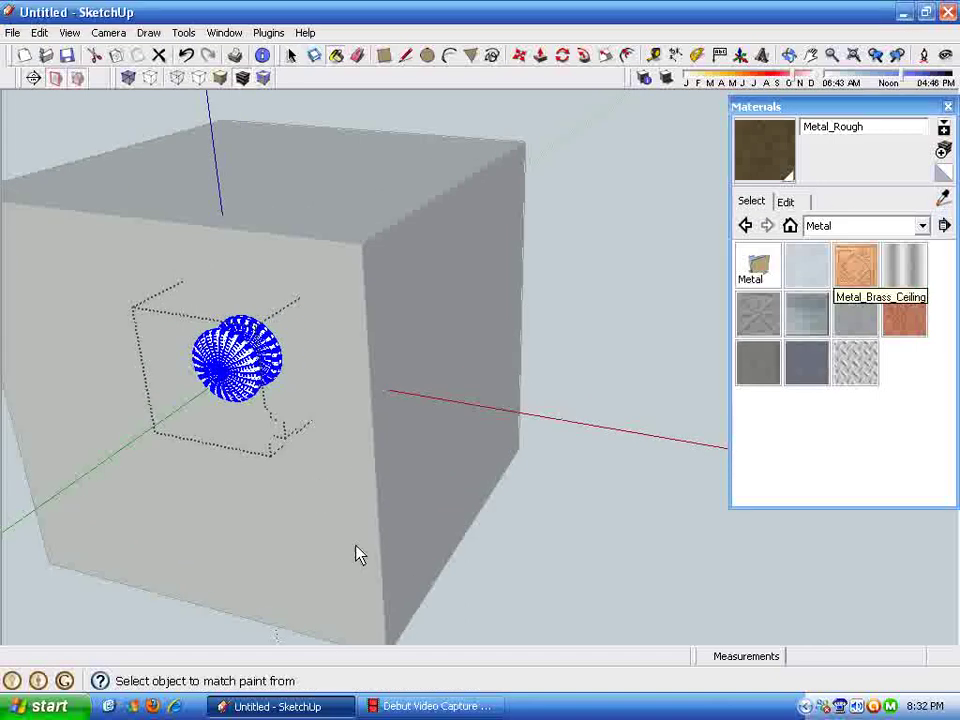
middle_drag(362, 572, 491, 581)
key(space)
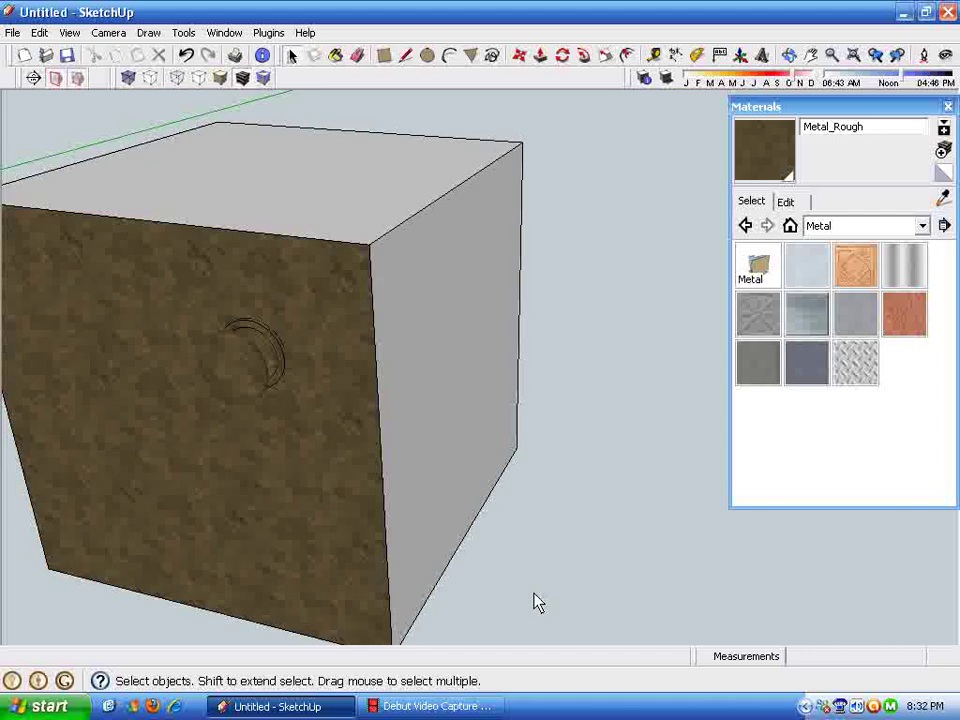
Open the cube group, paint its front face back to the default material and close the group
mouse_move(534, 602)
middle_down()
mouse_move(436, 503)
mouse_move(326, 465)
mouse_move(311, 489)
middle_up()
click(313, 435)
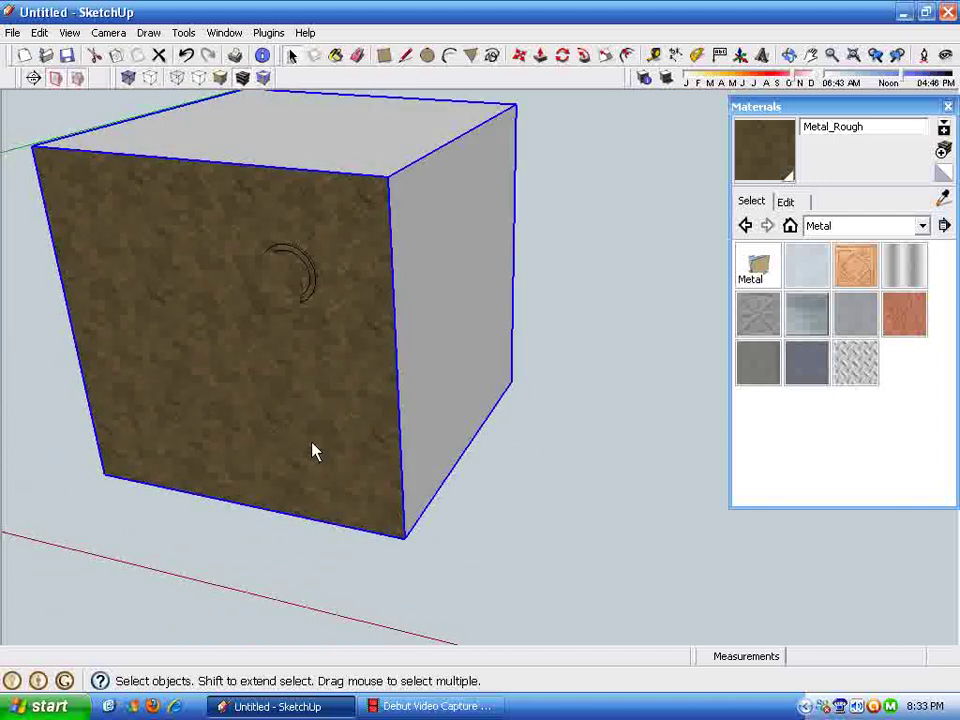
double_click(313, 451)
click(283, 437)
scroll(443, 456, down, 1)
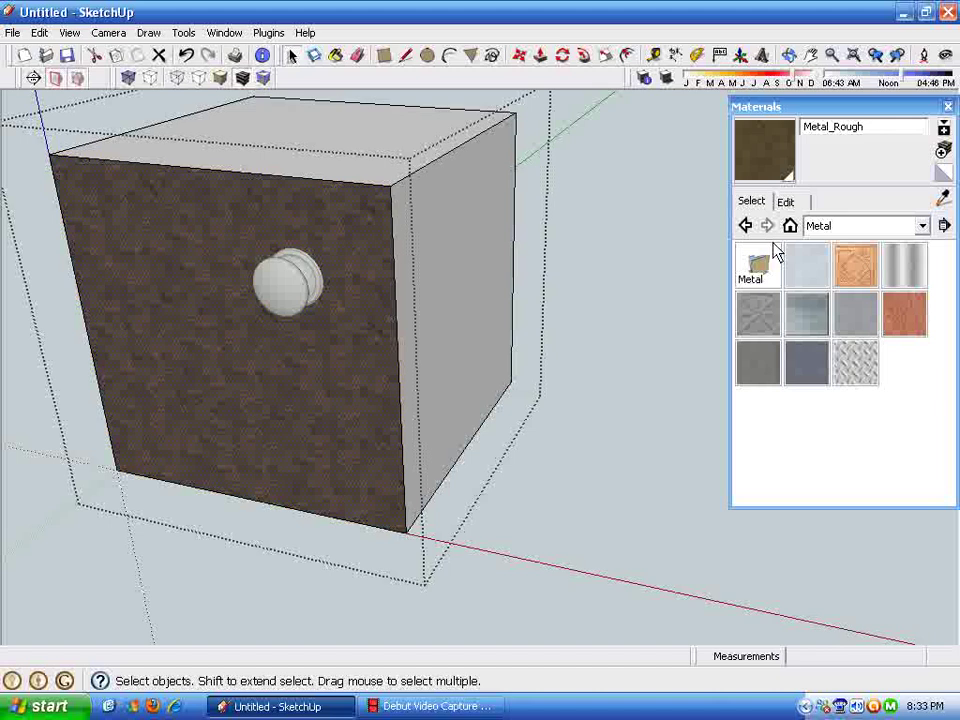
click(943, 198)
key(ctrl+z)
key(space)
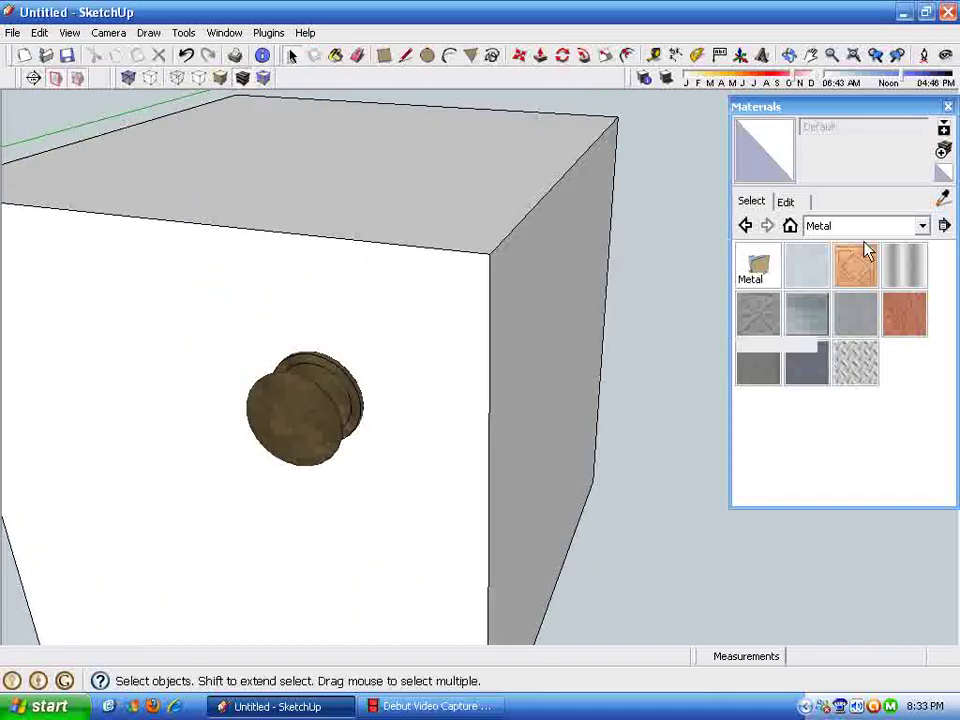
Collapse the Materials window and turn on shadows to show the textured knob on the cube's face
click(883, 107)
middle_drag(320, 533, 521, 484)
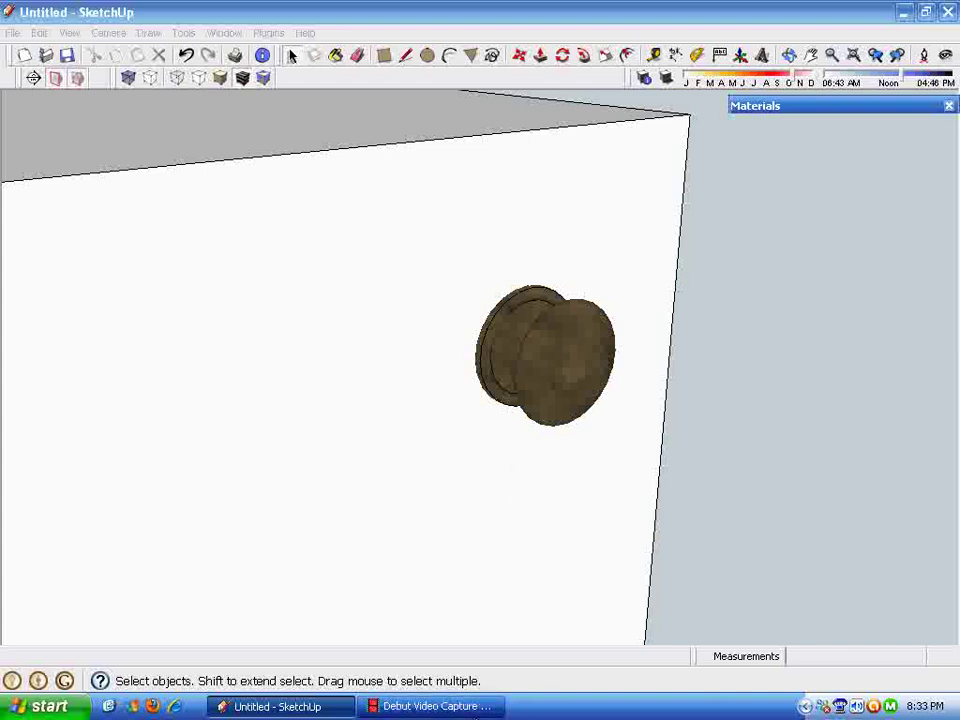
middle_drag(572, 510, 617, 157)
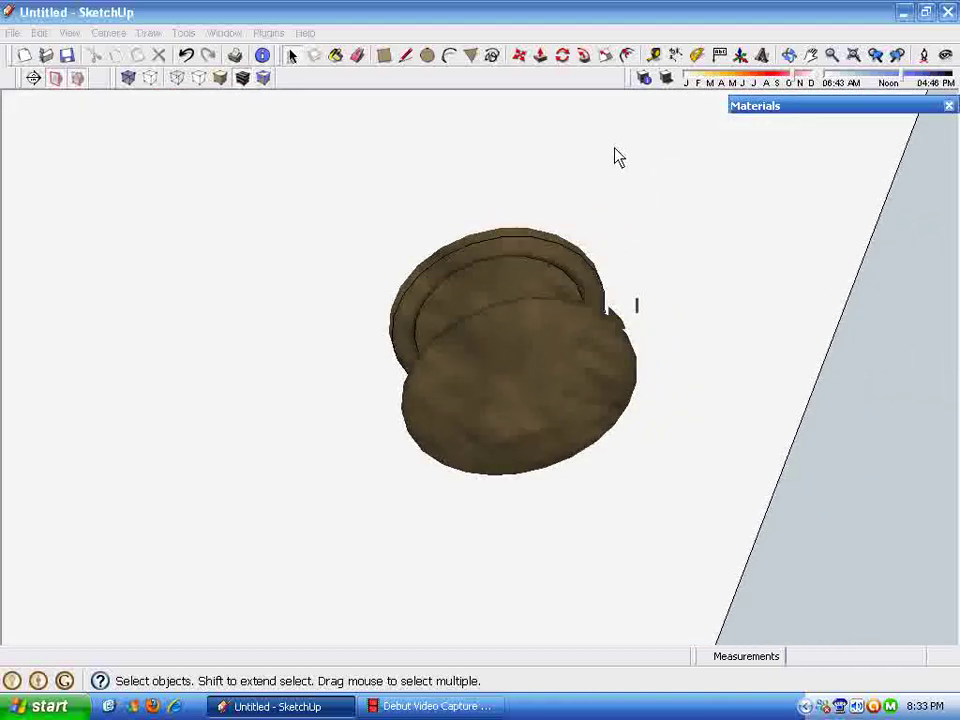
click(667, 80)
middle_drag(741, 343, 214, 617)
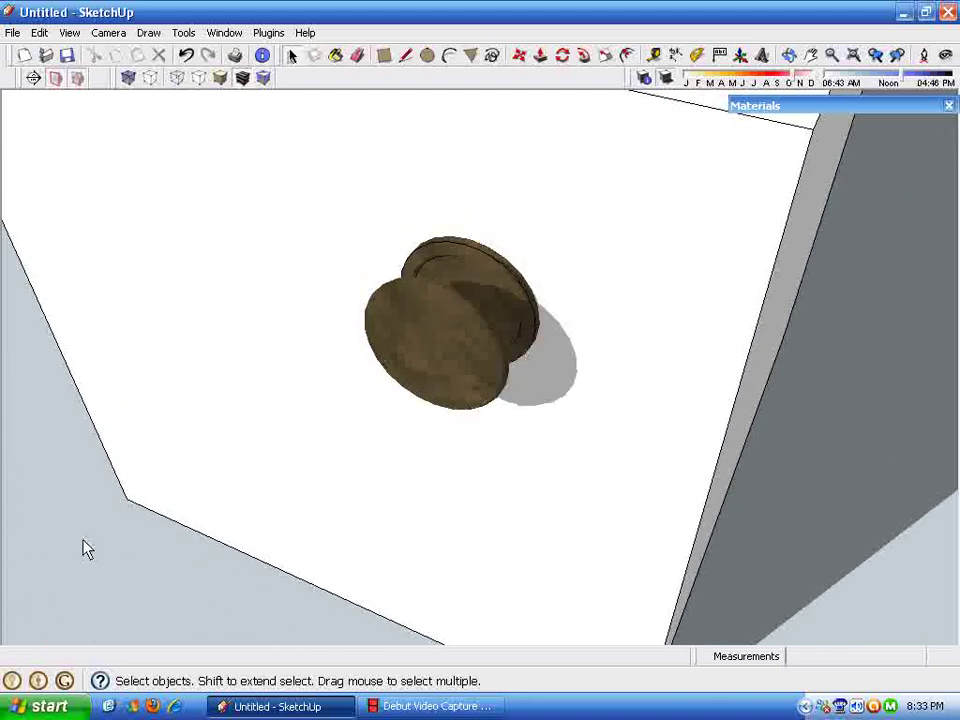
middle_drag(86, 548, 64, 542)
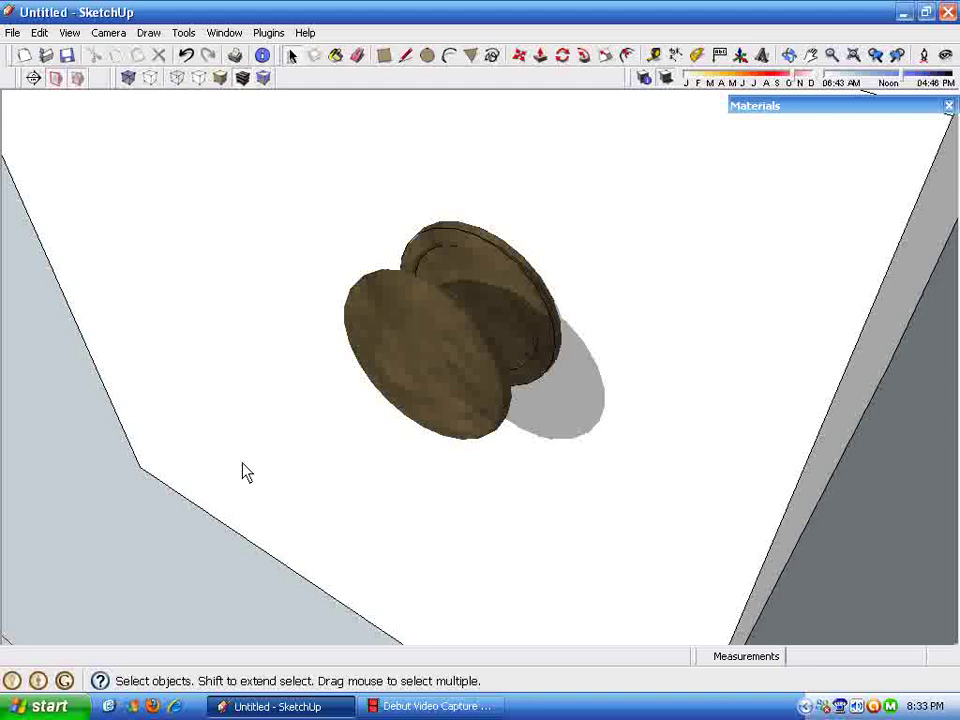
middle_drag(262, 482, 302, 481)
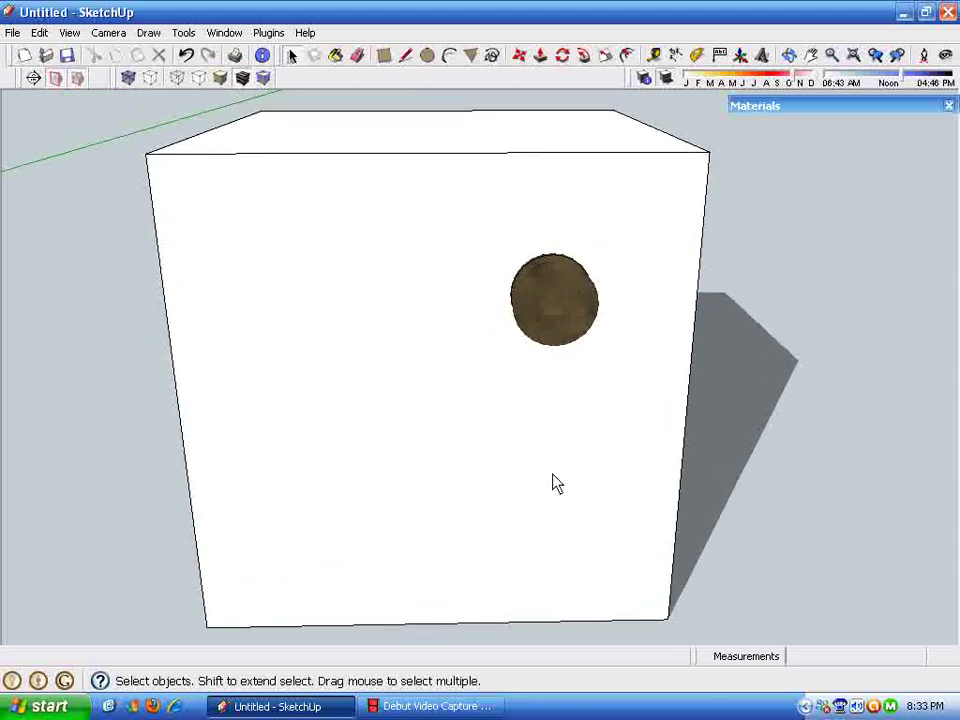